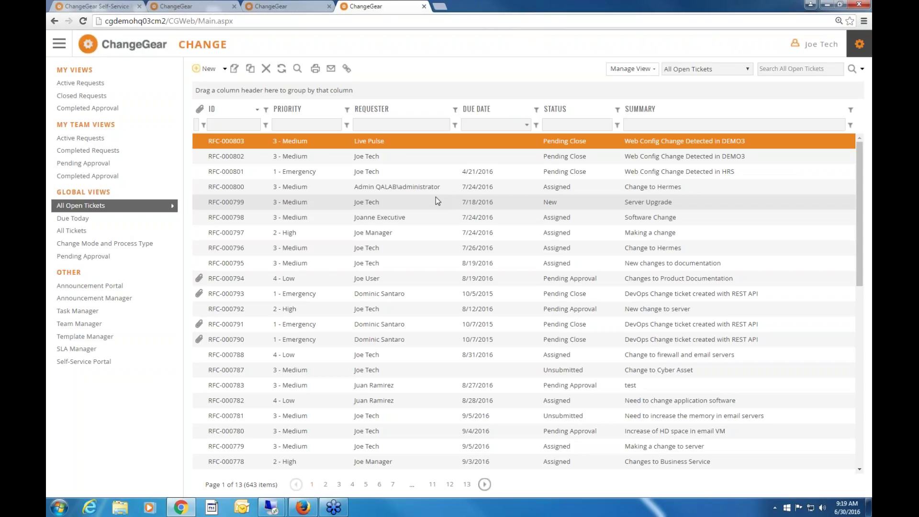
# Move from the ChangeGear Dashboard to the Workspace page with its change tiles and Activities list.
pyautogui.click(296, 6)
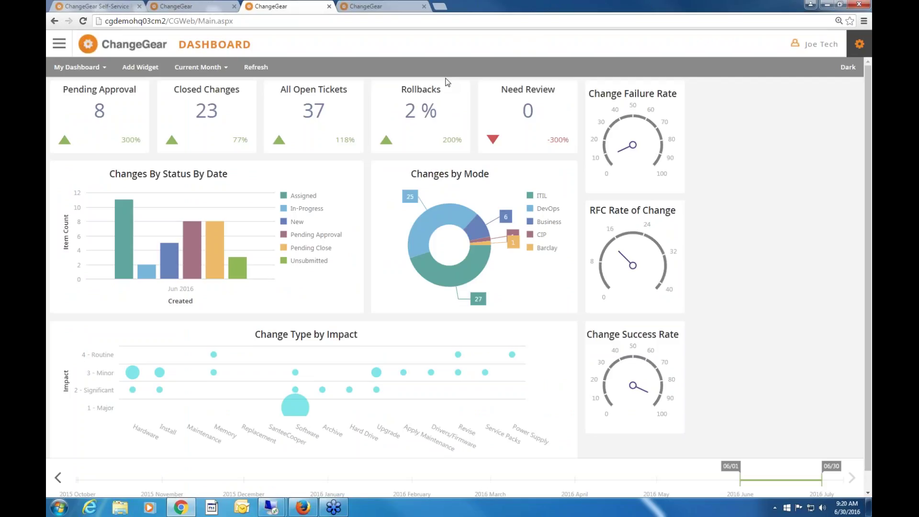
pyautogui.click(200, 10)
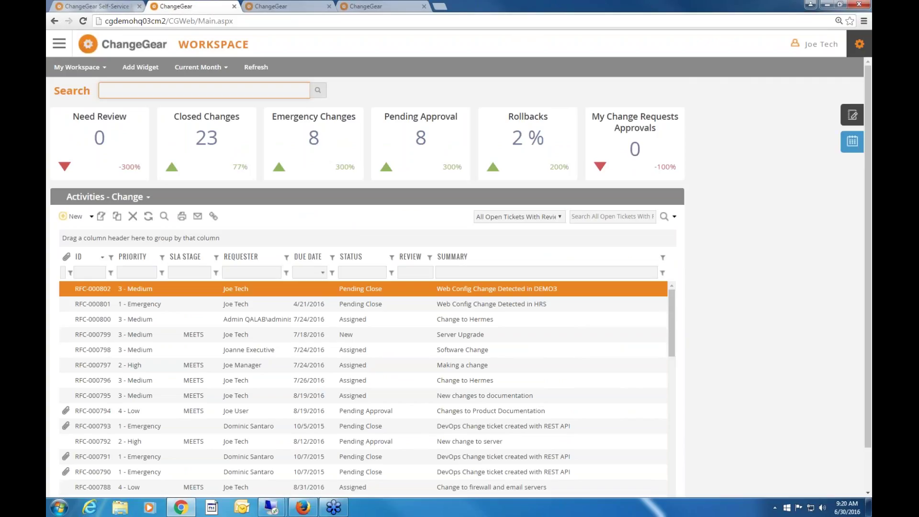
# Preview the June 2016 change calendar and the meeting notes, then switch to the Self-Service portal.
pyautogui.click(852, 141)
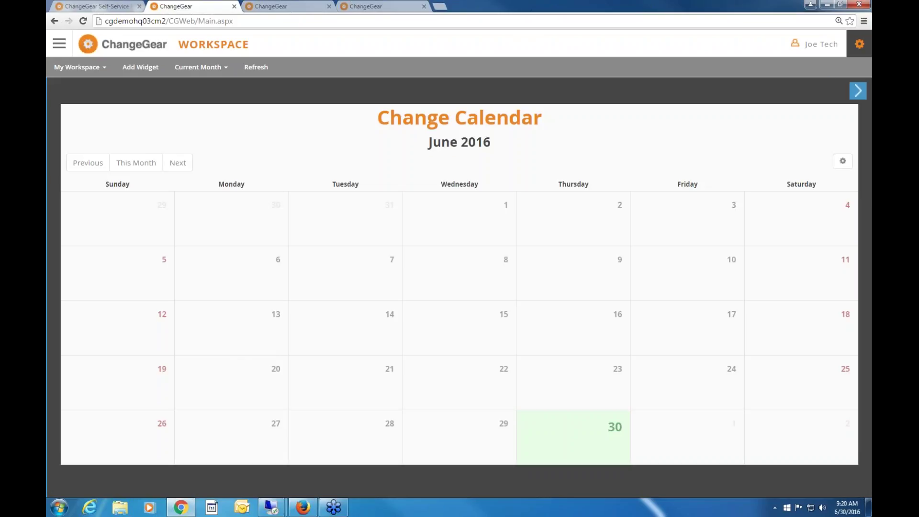
pyautogui.click(857, 91)
pyautogui.click(850, 113)
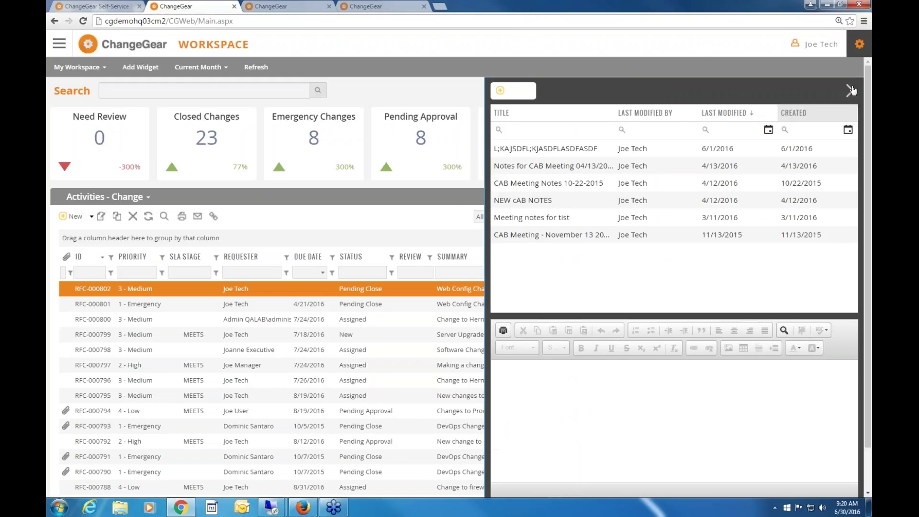
pyautogui.click(53, 45)
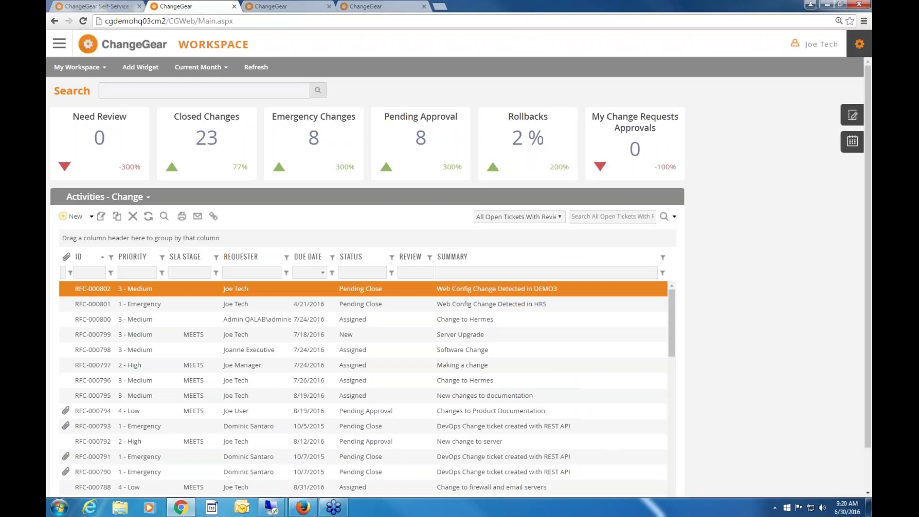
pyautogui.hotkey('ctrl', 'shift', 'Tab')
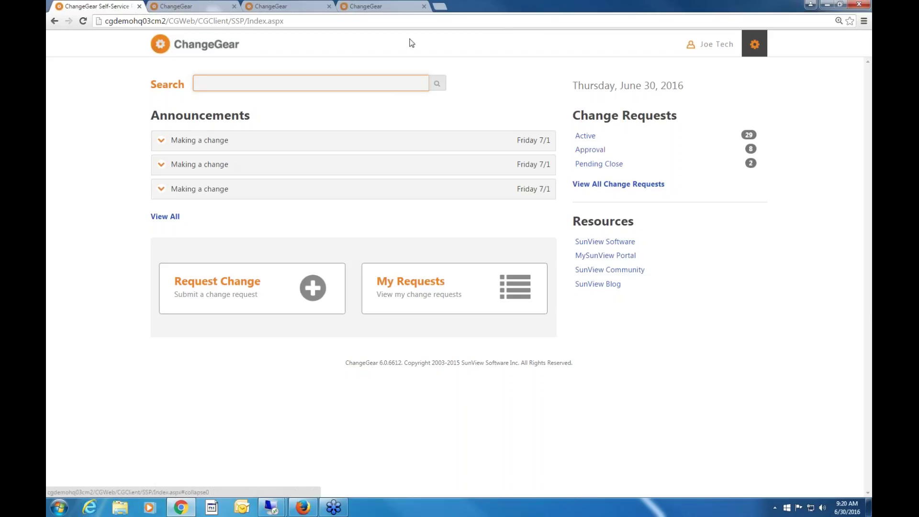
# Close the Self-Service, Workspace and Dashboard pages, leaving the 643-item All Open Tickets list.
pyautogui.click(139, 7)
pyautogui.click(139, 7)
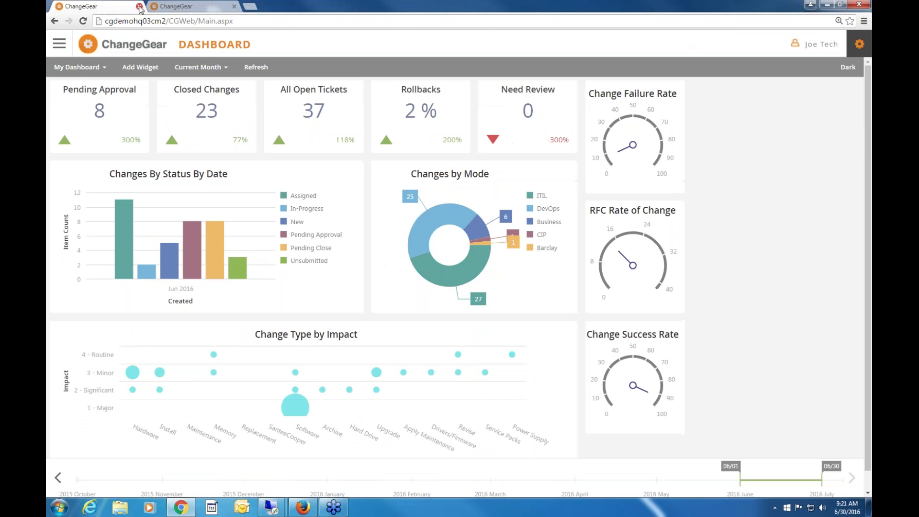
pyautogui.hotkey('ctrl', 'w')
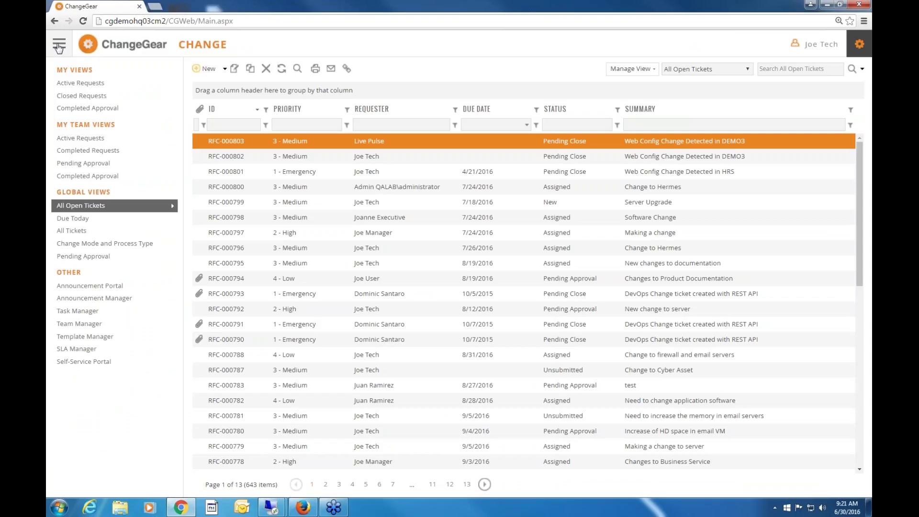
pyautogui.click(59, 47)
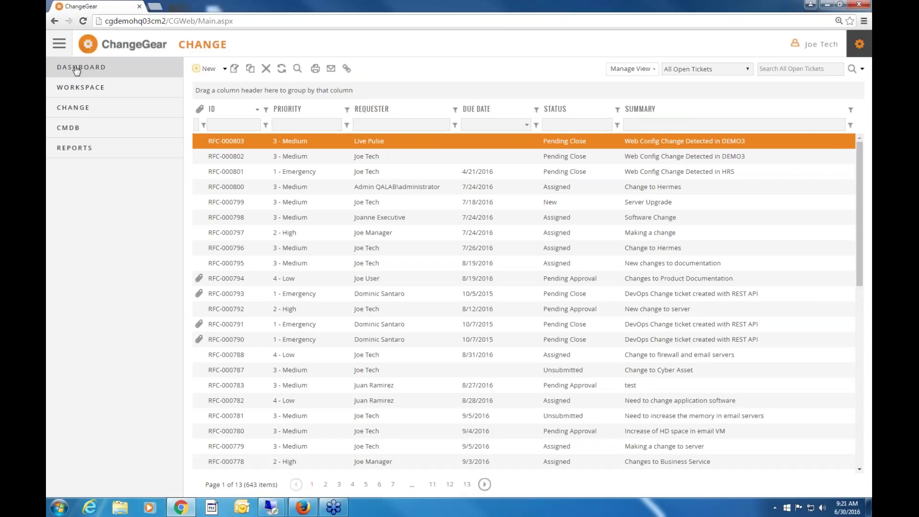
pyautogui.click(76, 69)
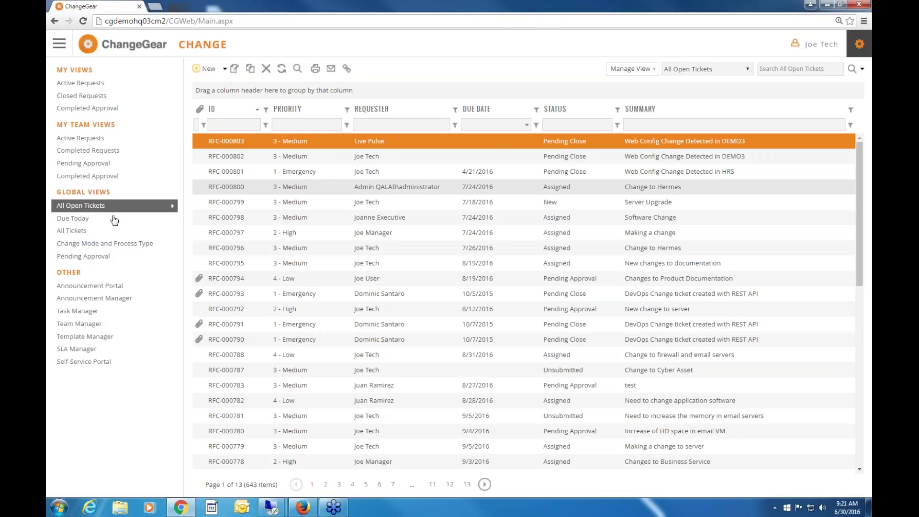
# Open the Due Today view and switch it to Past Due, listing 430 tickets.
pyautogui.click(93, 219)
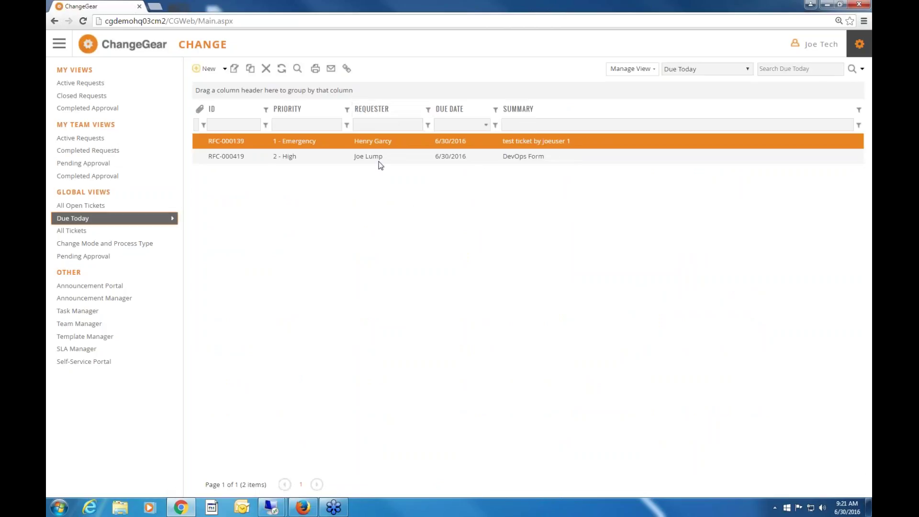
pyautogui.click(745, 69)
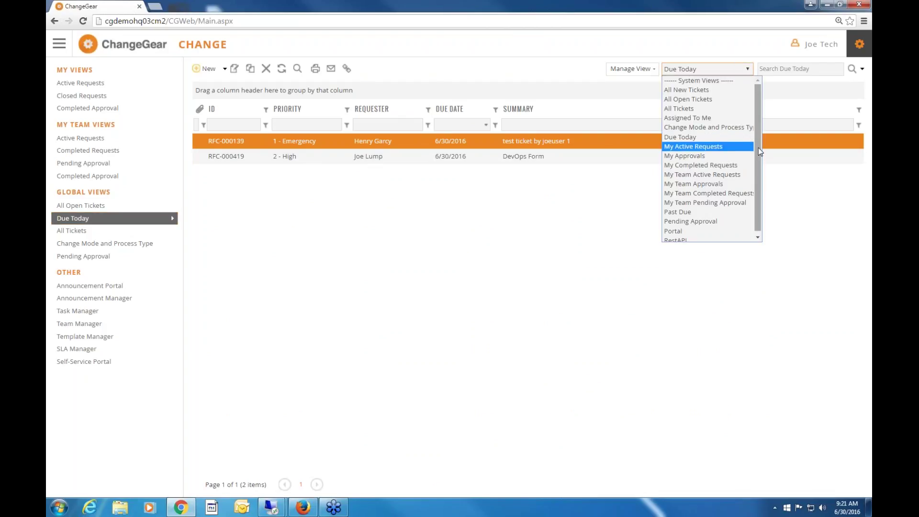
pyautogui.scroll(-1, 757, 177)
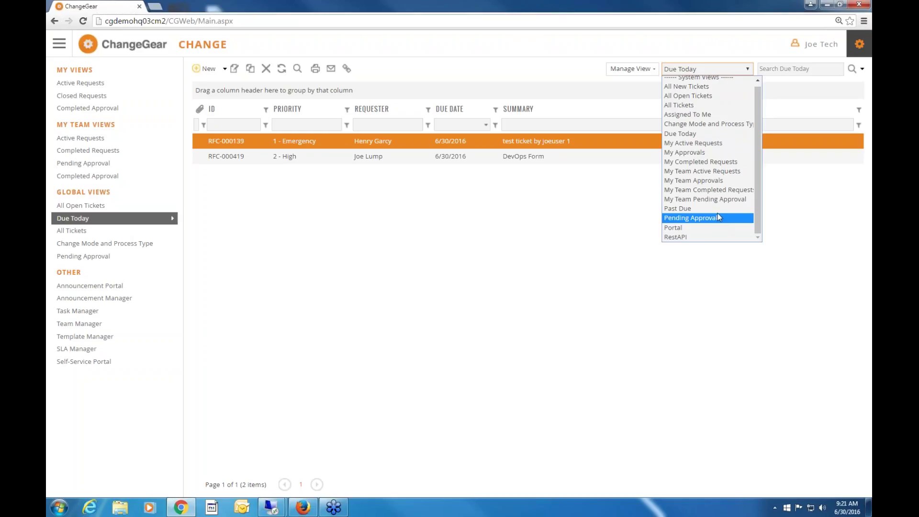
pyautogui.click(717, 208)
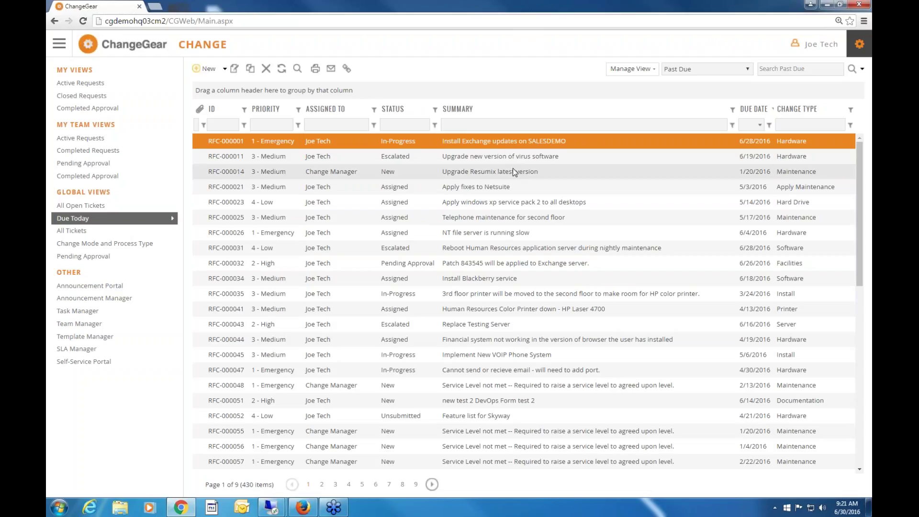
# Look over the Manage View options, then select tickets RFC-000001 through RFC-000031.
pyautogui.click(653, 70)
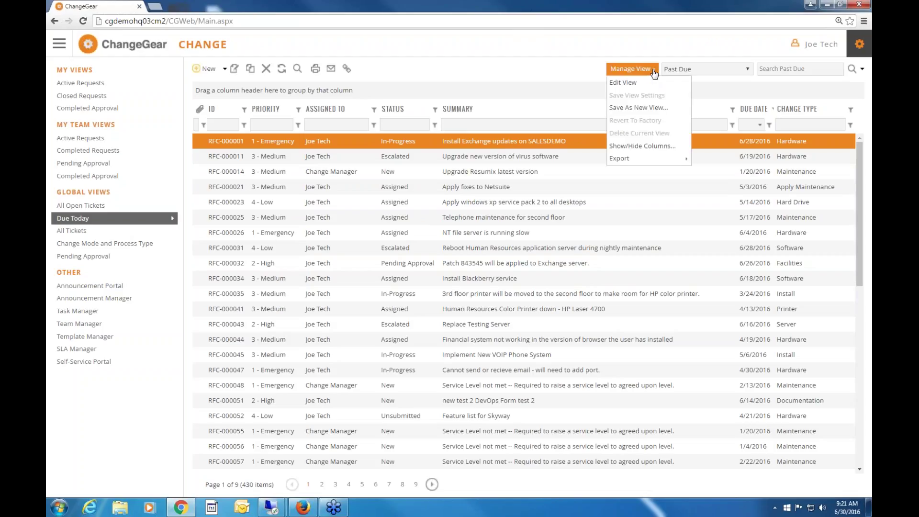
pyautogui.moveTo(653, 161)
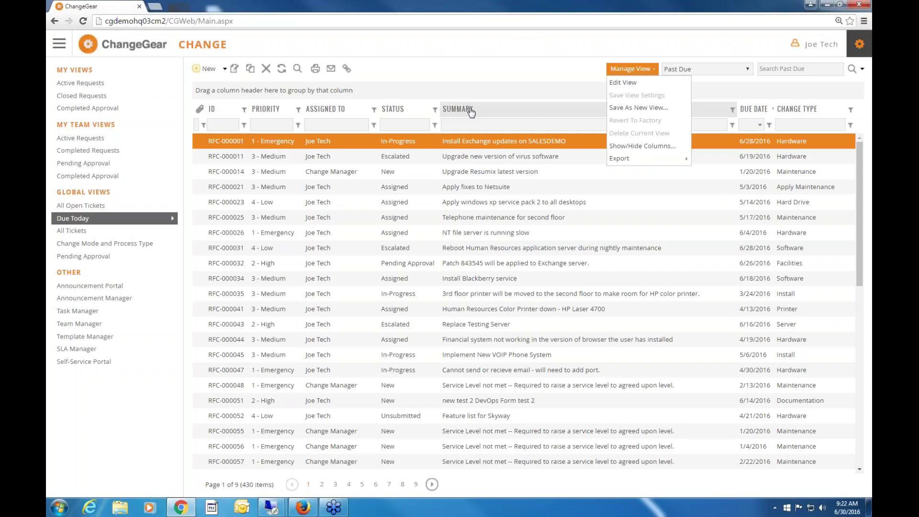
pyautogui.click(642, 70)
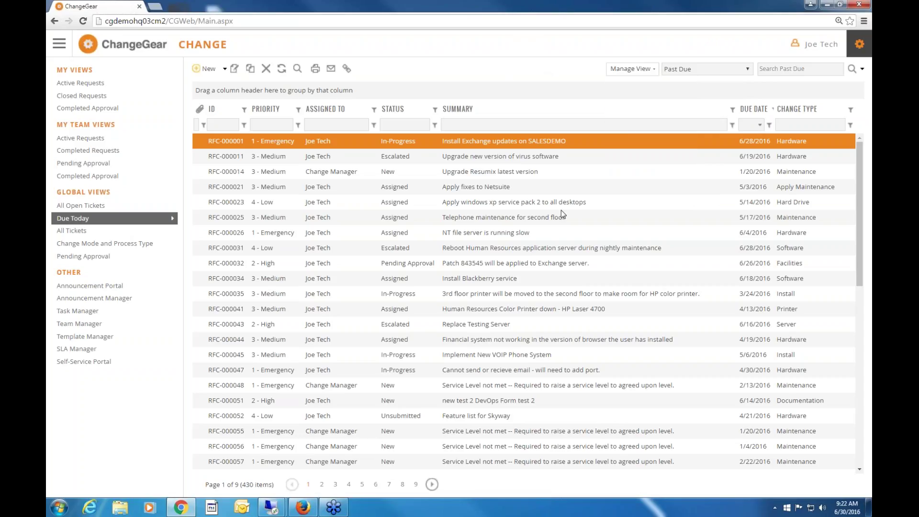
pyautogui.keyDown('shift'); pyautogui.click(542, 246); pyautogui.keyUp('shift')
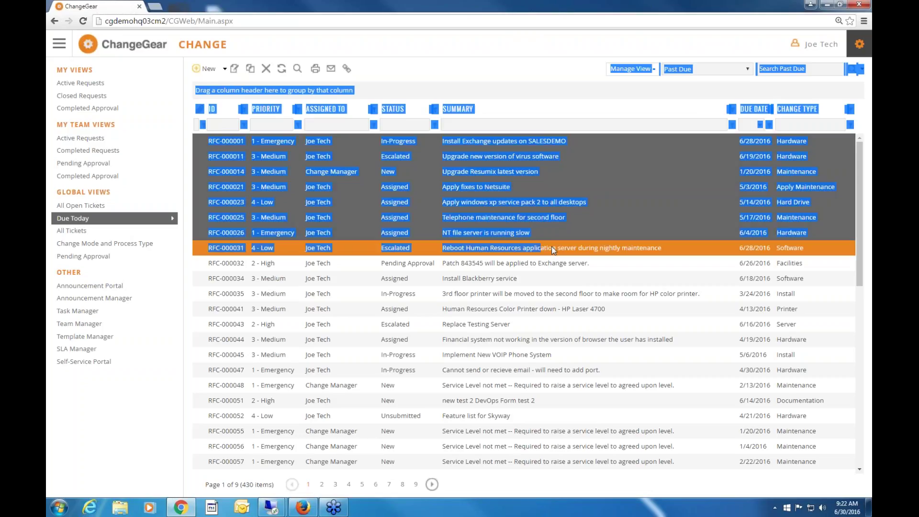
# Check the actions available for the selected tickets without running any, then start a new change request.
pyautogui.rightClick(552, 247)
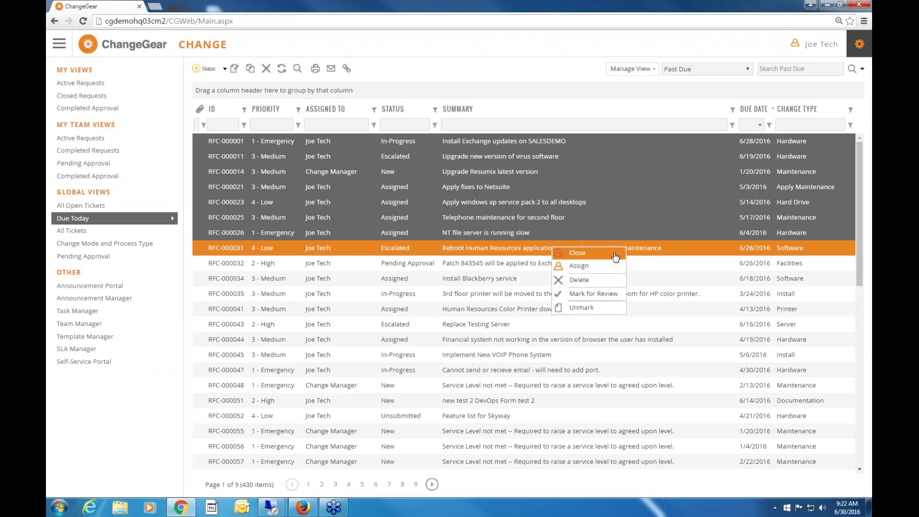
pyautogui.click(523, 74)
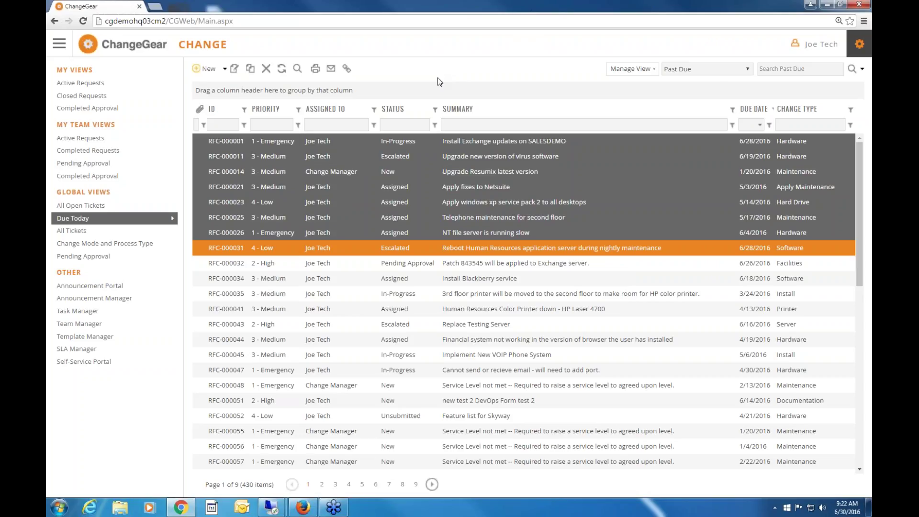
pyautogui.click(208, 69)
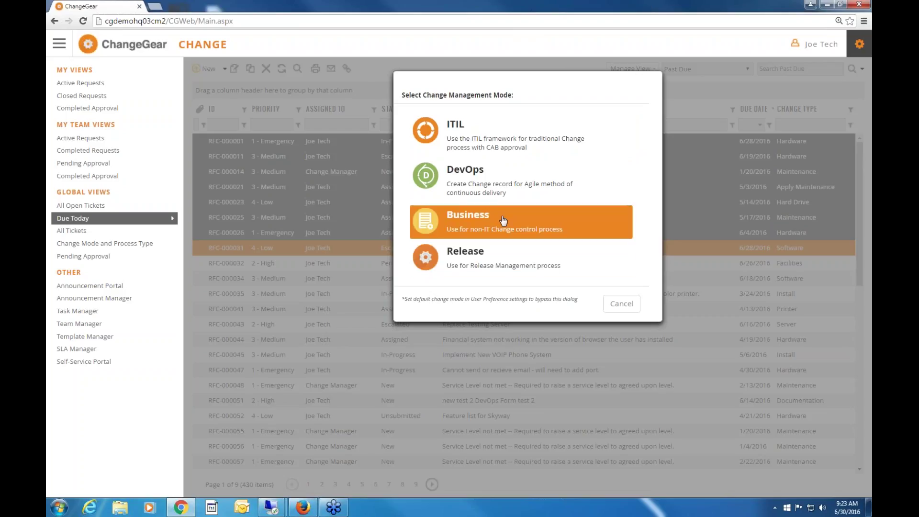
# Preview a blank ITIL change request form, enlarged, then close it.
pyautogui.click(498, 143)
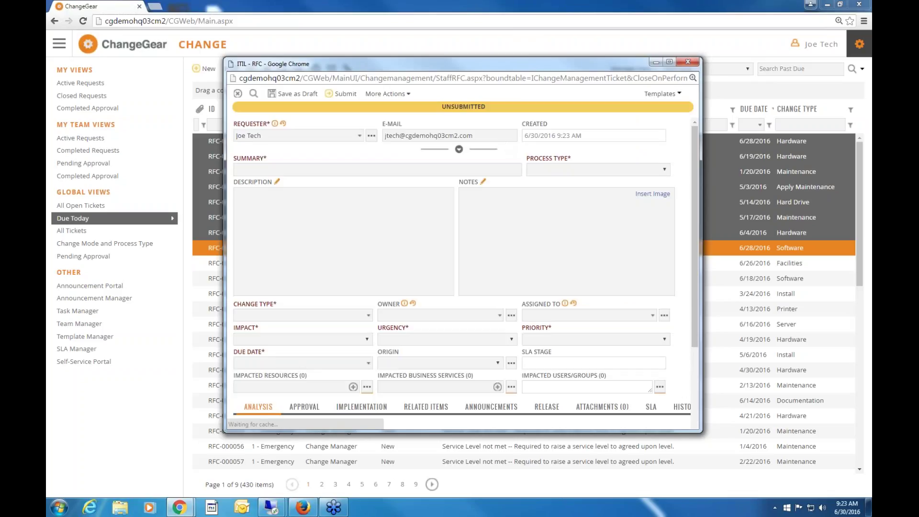
pyautogui.moveTo(825, 478); pyautogui.dragTo(828, 478)
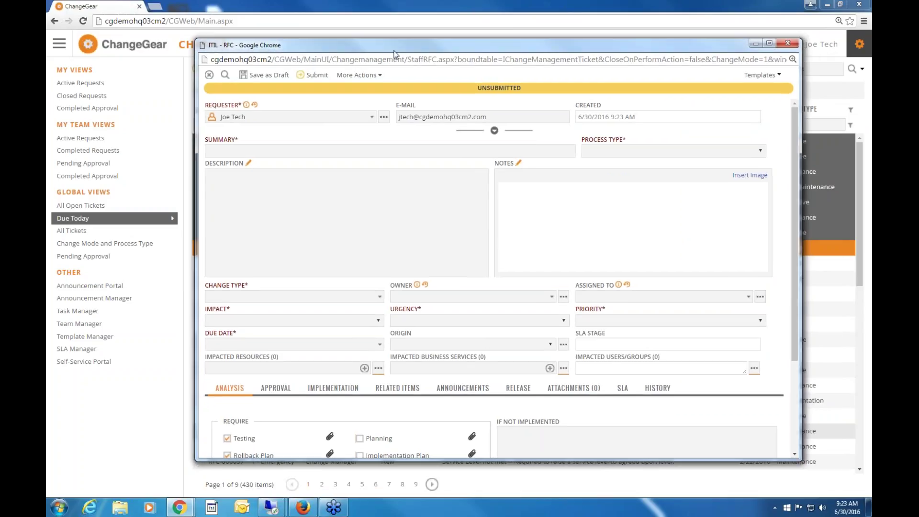
pyautogui.click(787, 43)
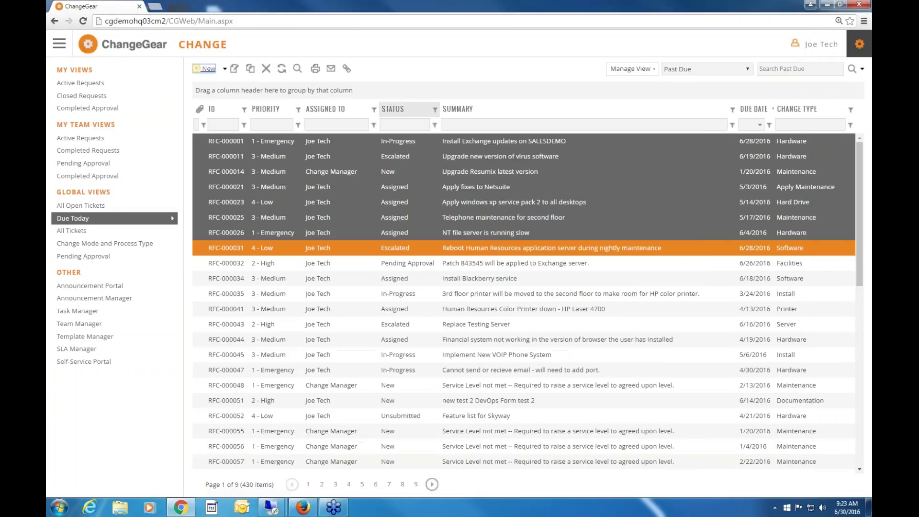
# Preview and close a blank Business change request form, then return to All Open Tickets.
pyautogui.click(206, 68)
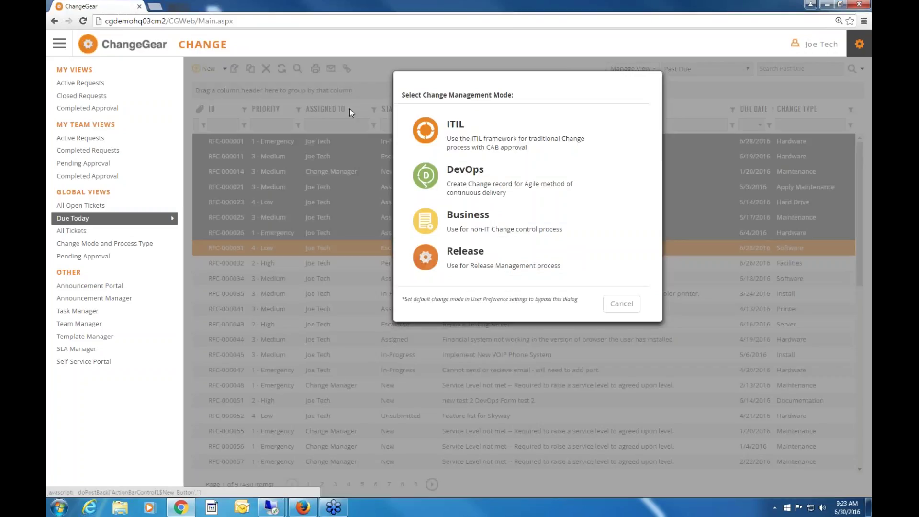
pyautogui.click(472, 225)
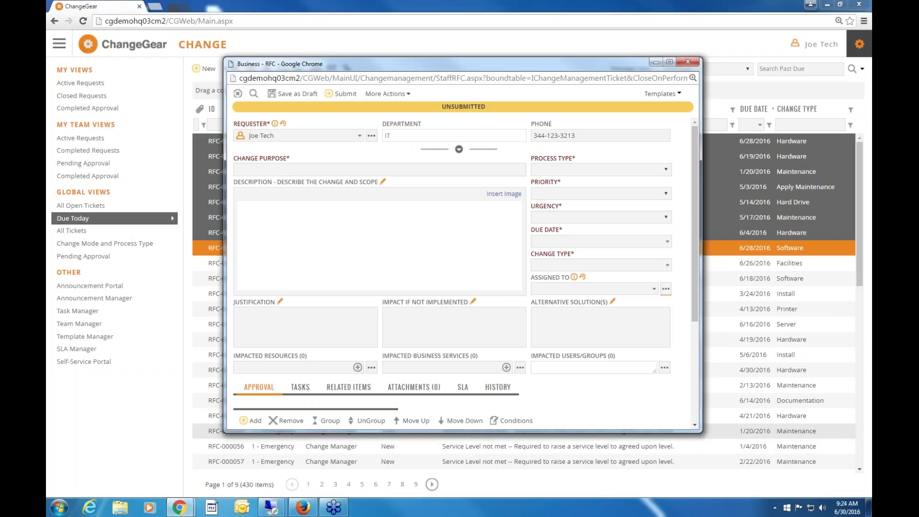
pyautogui.moveTo(701, 432); pyautogui.dragTo(863, 449)
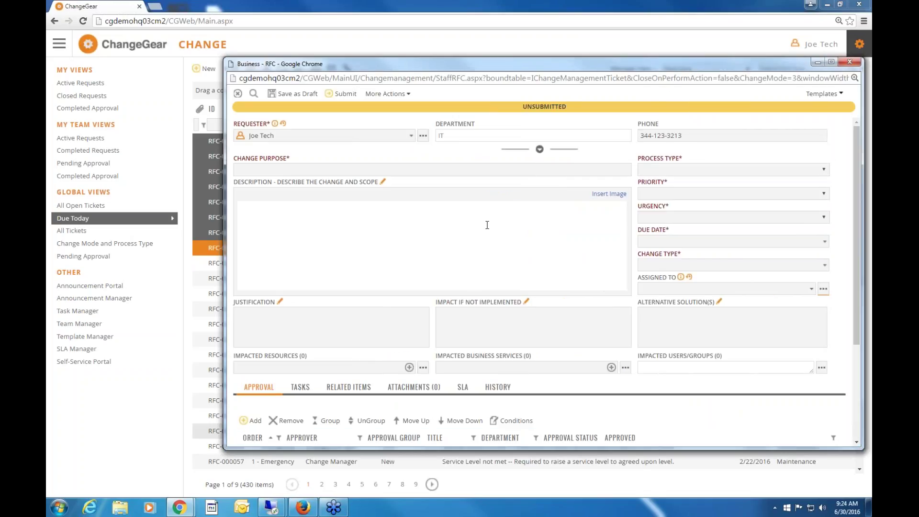
pyautogui.click(849, 62)
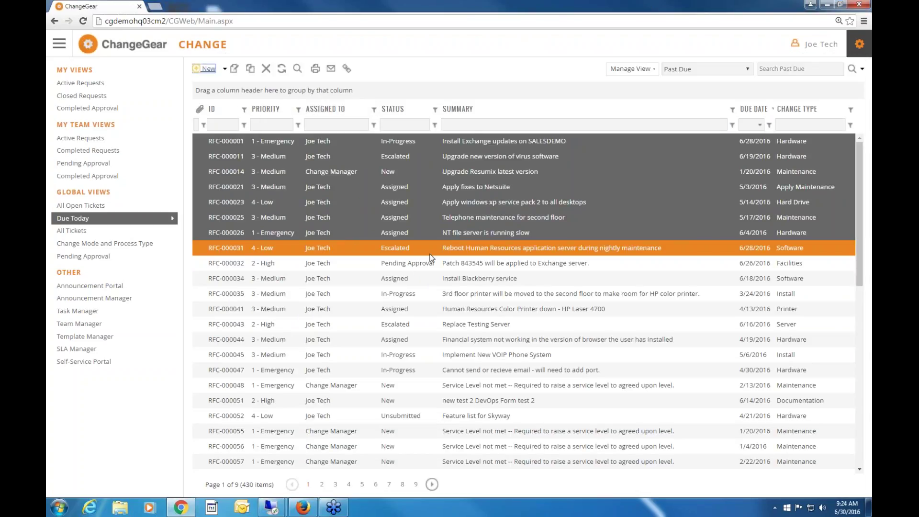
pyautogui.click(81, 205)
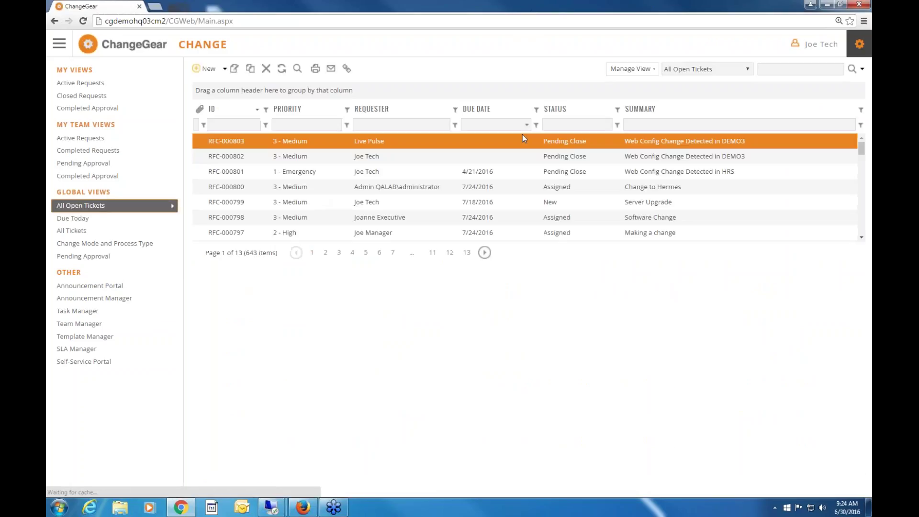
# Open ticket RFC-000799 and enlarge its window to see the whole form.
pyautogui.doubleClick(487, 202)
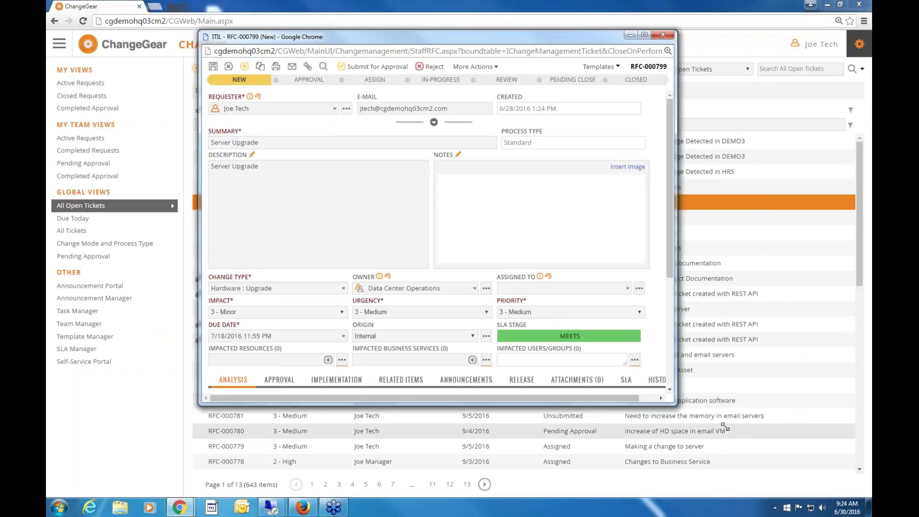
pyautogui.click(725, 427)
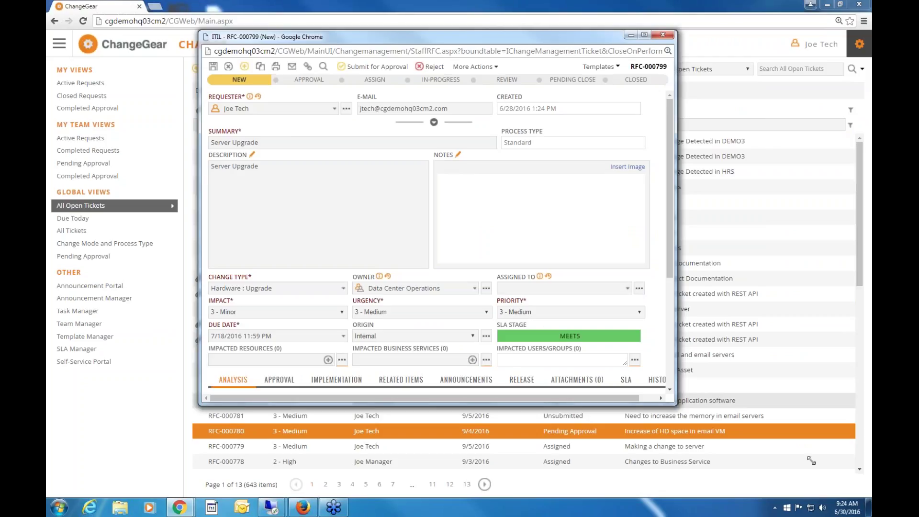
pyautogui.moveTo(810, 460); pyautogui.dragTo(812, 459)
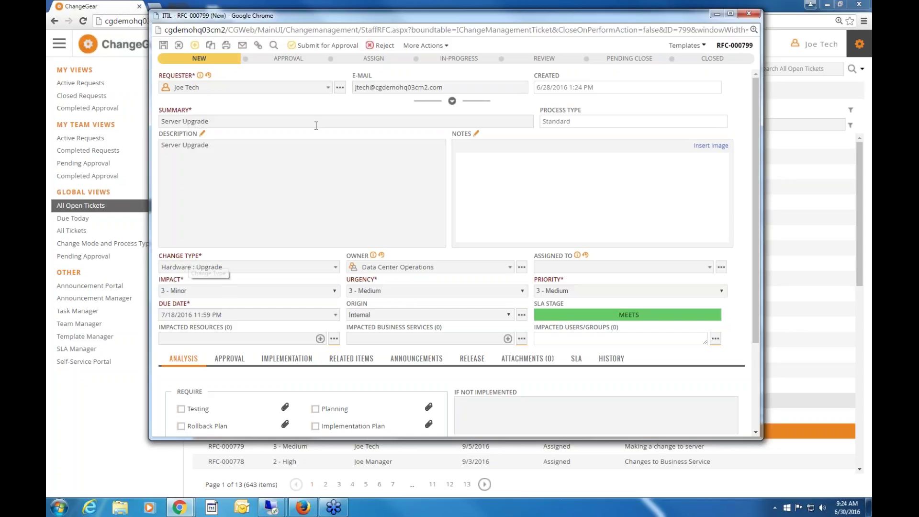
# Make a different user the requester, keeping the change type as Hardware : Upgrade.
pyautogui.click(327, 87)
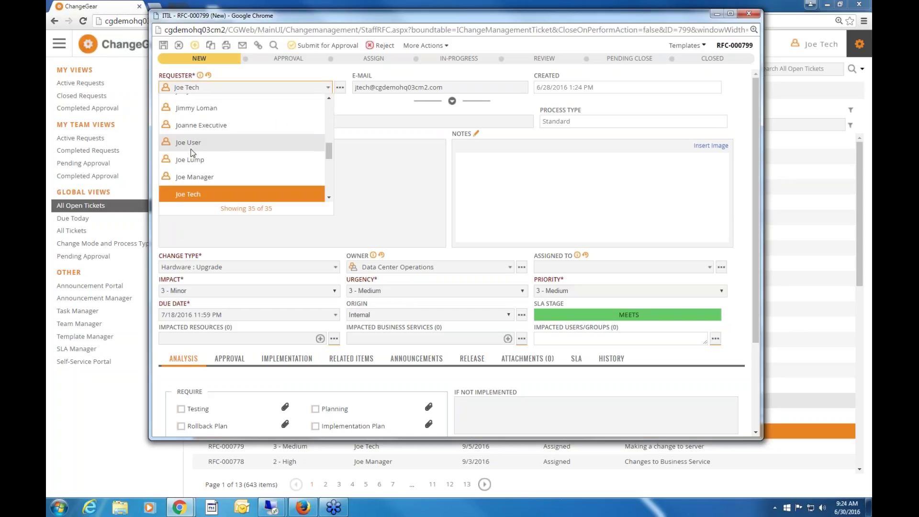
pyautogui.click(192, 155)
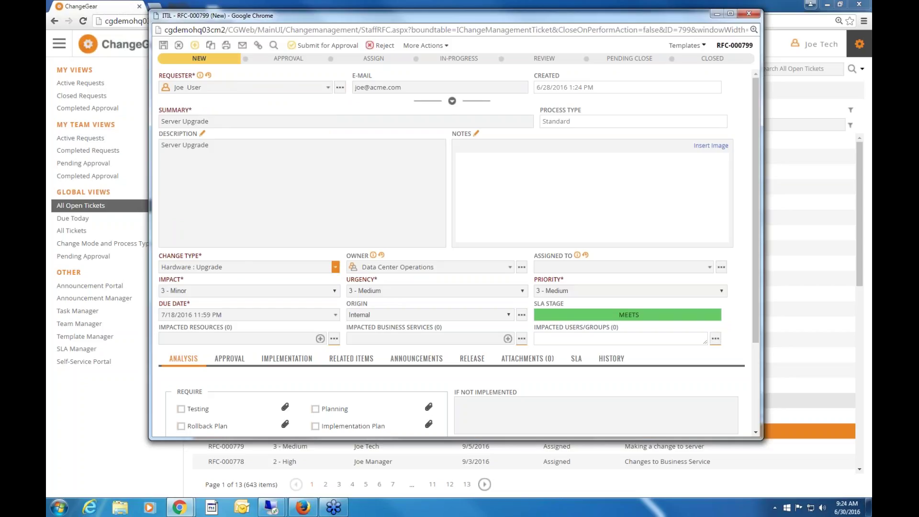
pyautogui.click(240, 267)
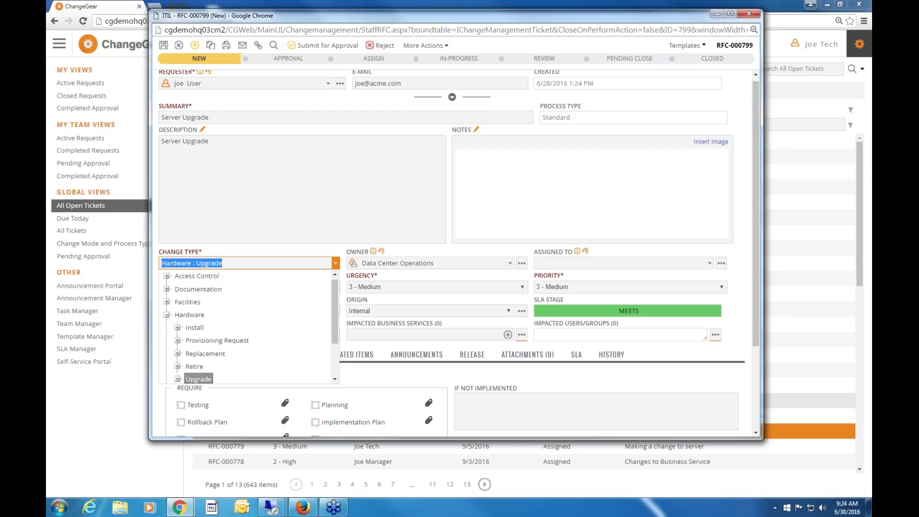
pyautogui.click(254, 262)
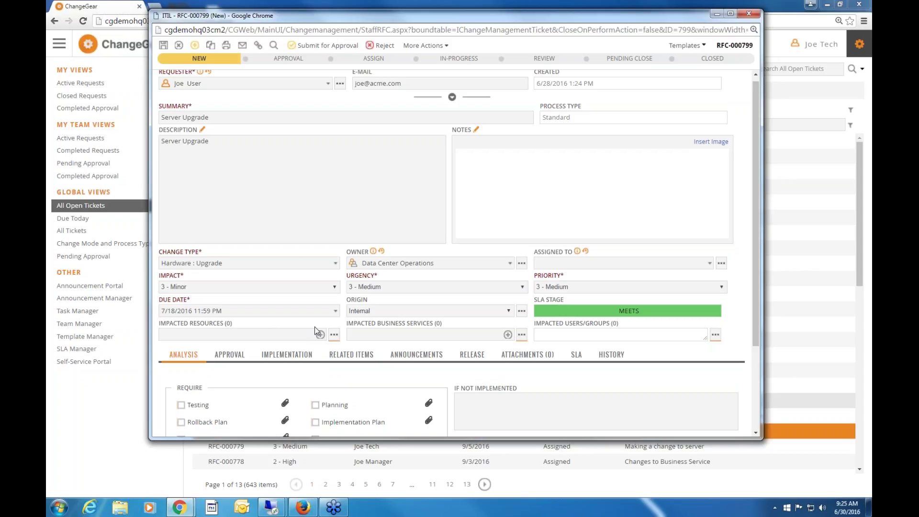
# Add BACHUS under Impacted Resources, then open the Impact Analysis showing 17 users and EMAIL SERVICES.
pyautogui.click(320, 338)
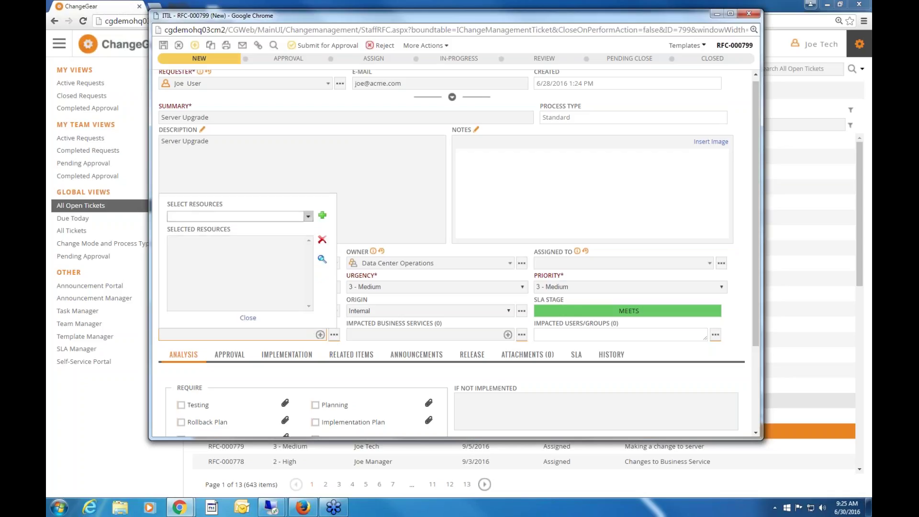
pyautogui.click(308, 216)
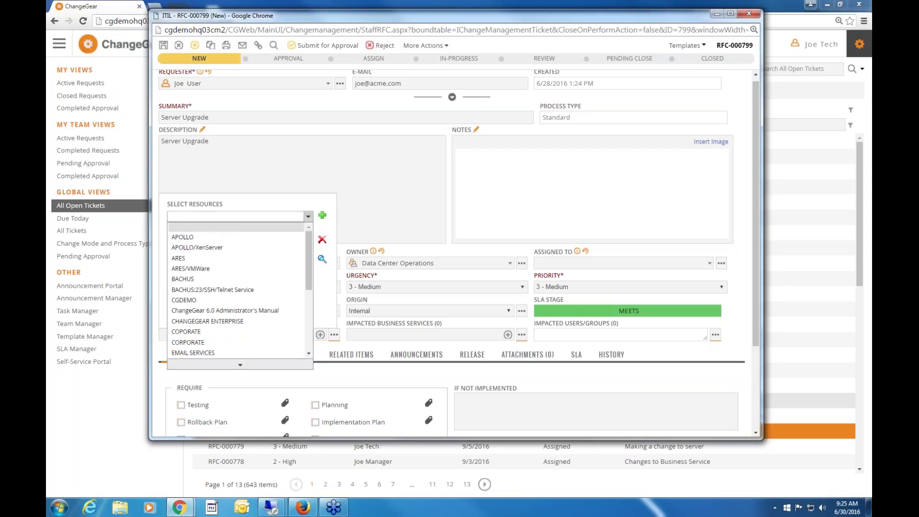
pyautogui.click(189, 279)
pyautogui.click(322, 214)
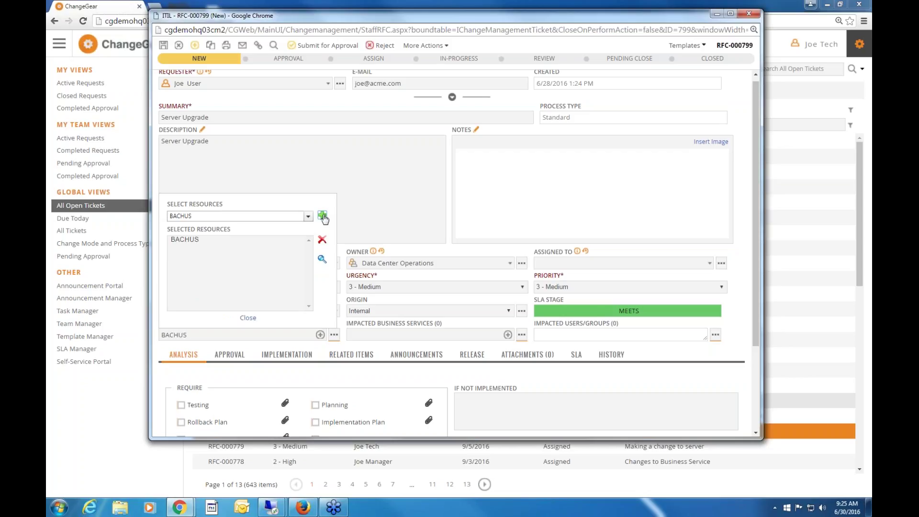
pyautogui.click(248, 317)
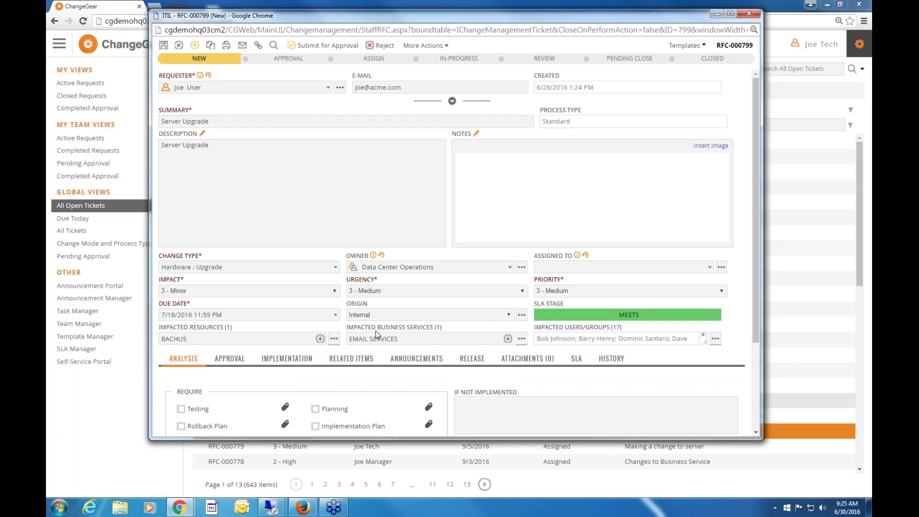
pyautogui.click(333, 340)
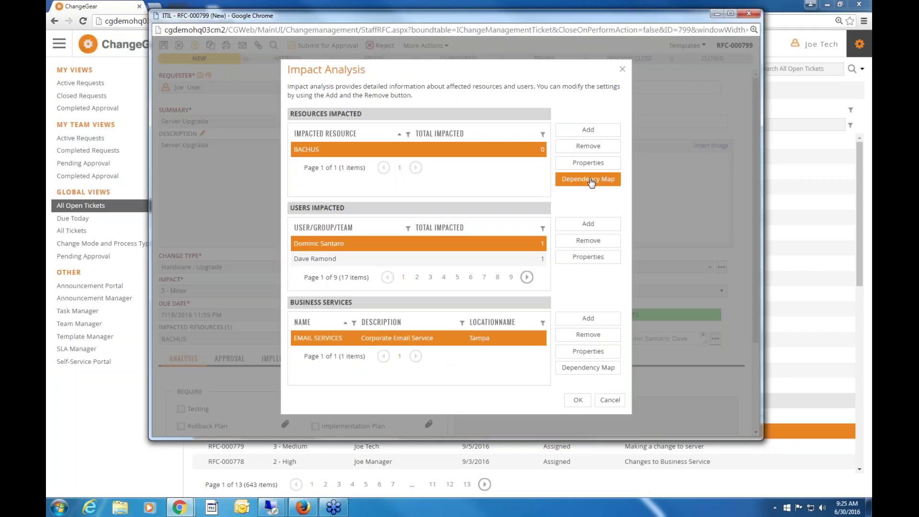
# Show the BACHUS dependency map at 100% Actual Size in an enlarged window, then close it.
pyautogui.click(591, 180)
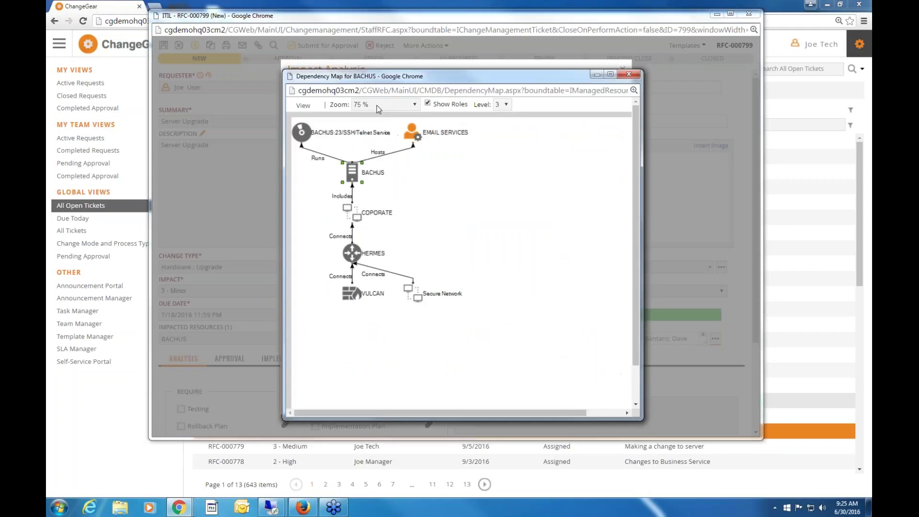
pyautogui.click(385, 104)
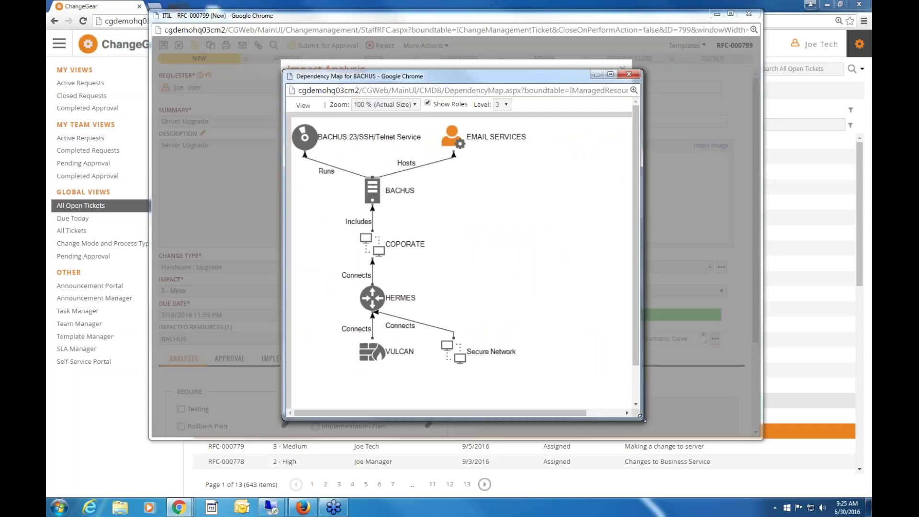
pyautogui.moveTo(642, 417); pyautogui.dragTo(701, 434)
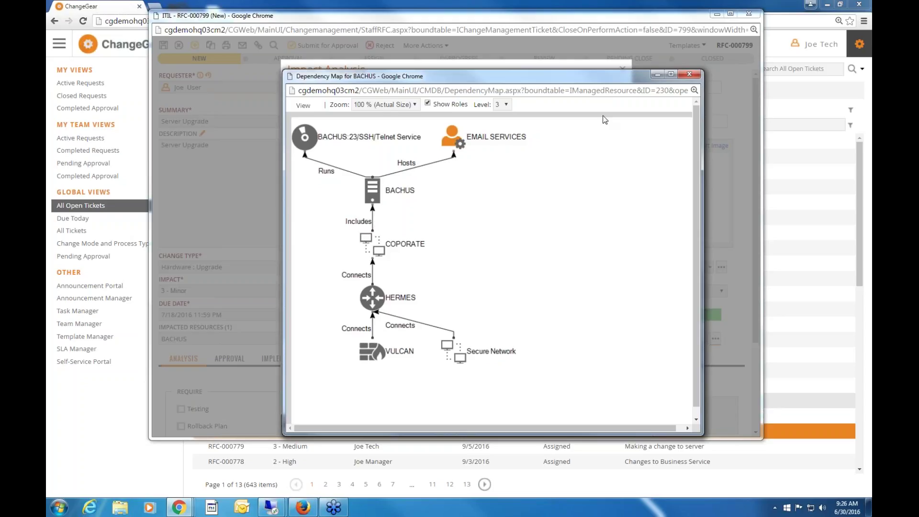
pyautogui.click(692, 76)
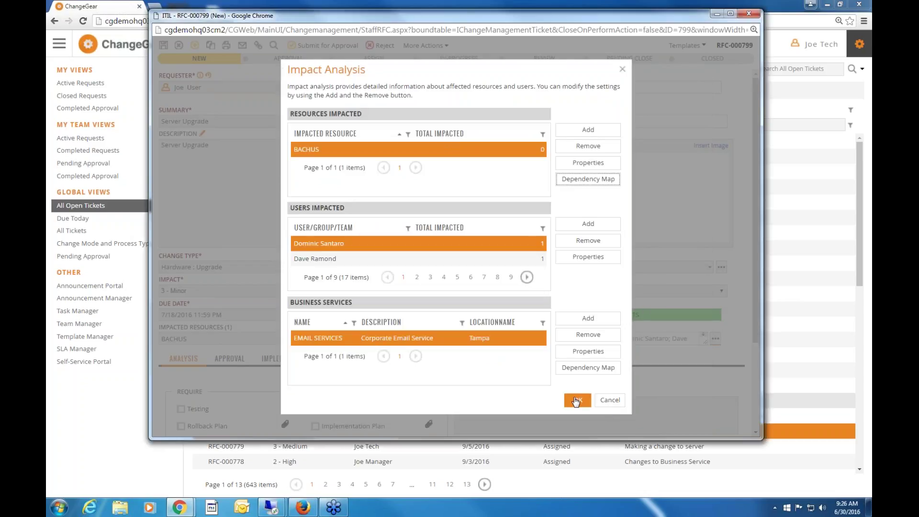
# Accept the impact analysis, then set Impact to 2 - Significant and Urgency to 2 - High.
pyautogui.click(576, 400)
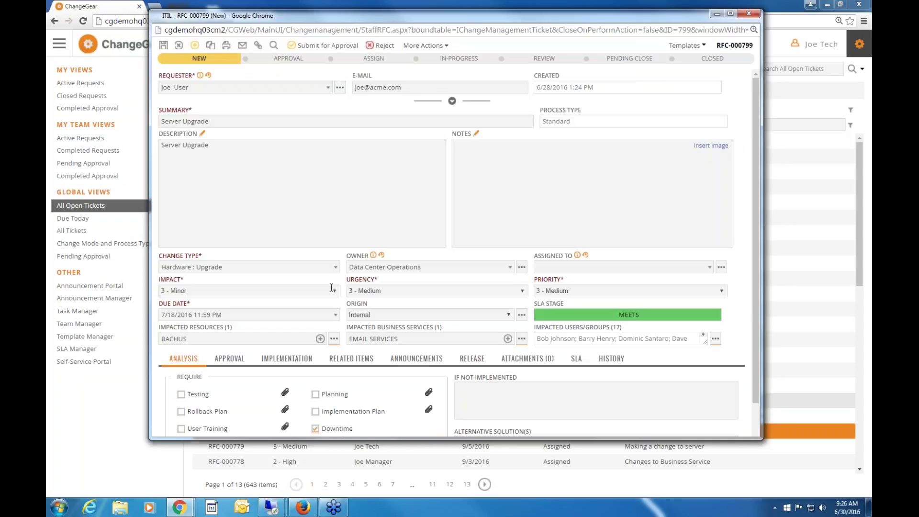
pyautogui.click(249, 290)
pyautogui.click(216, 318)
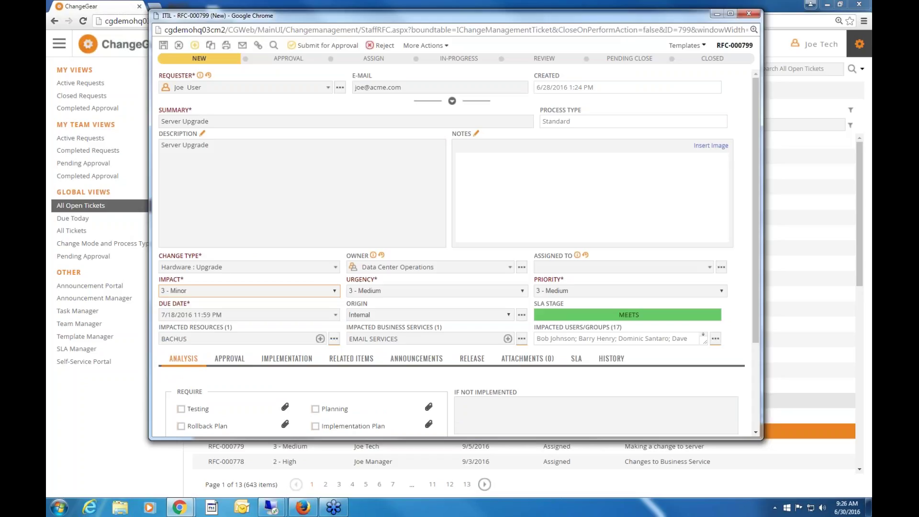
pyautogui.click(448, 293)
pyautogui.click(430, 317)
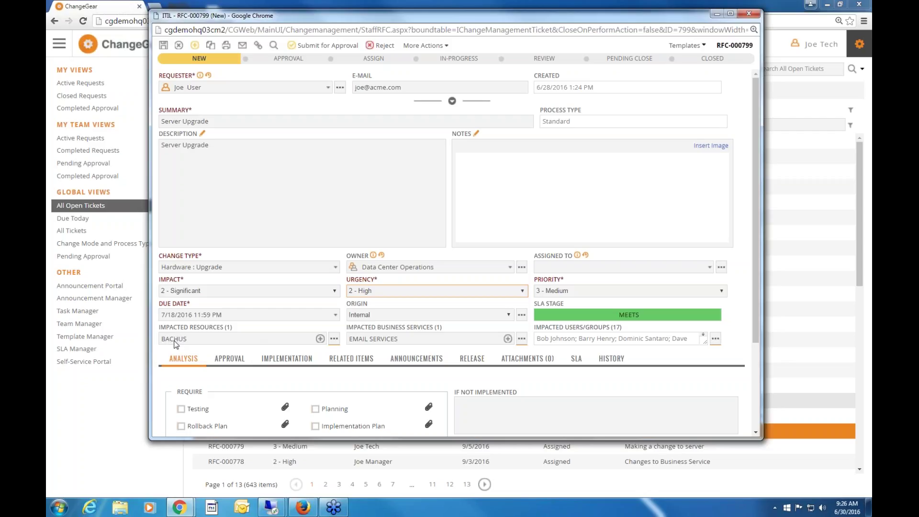
# Show RFC-000799's Approval tab: two Hardware Changes approvers, both Pending Approval.
pyautogui.click(233, 361)
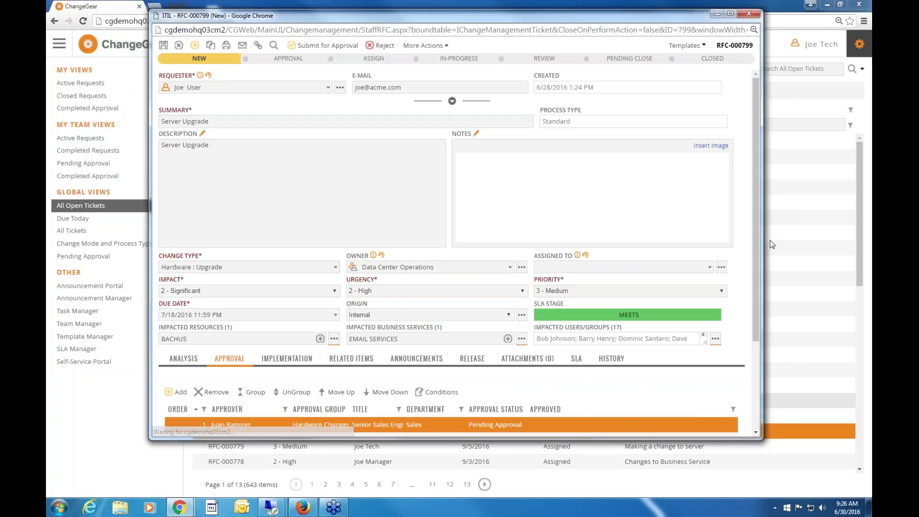
pyautogui.scroll(-3, 757, 303)
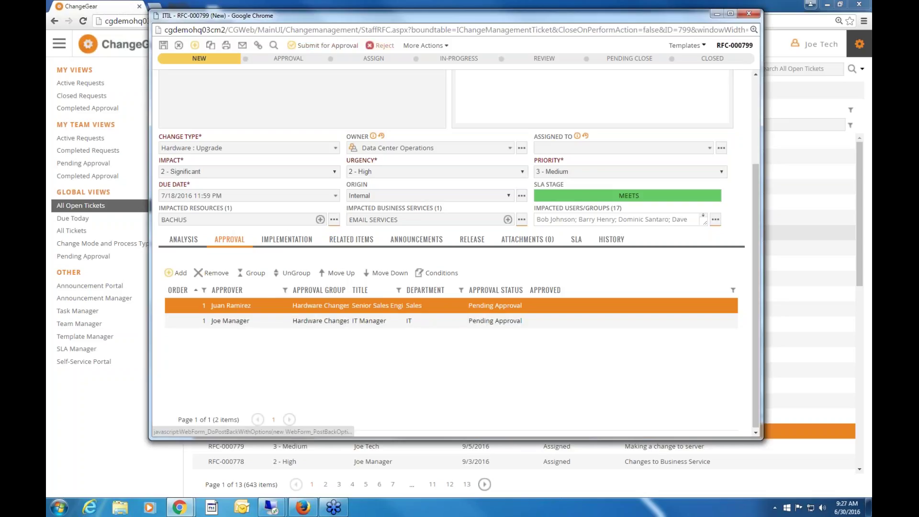
pyautogui.moveTo(305, 59); pyautogui.dragTo(272, 58)
pyautogui.moveTo(395, 59); pyautogui.dragTo(361, 58)
pyautogui.click(455, 59)
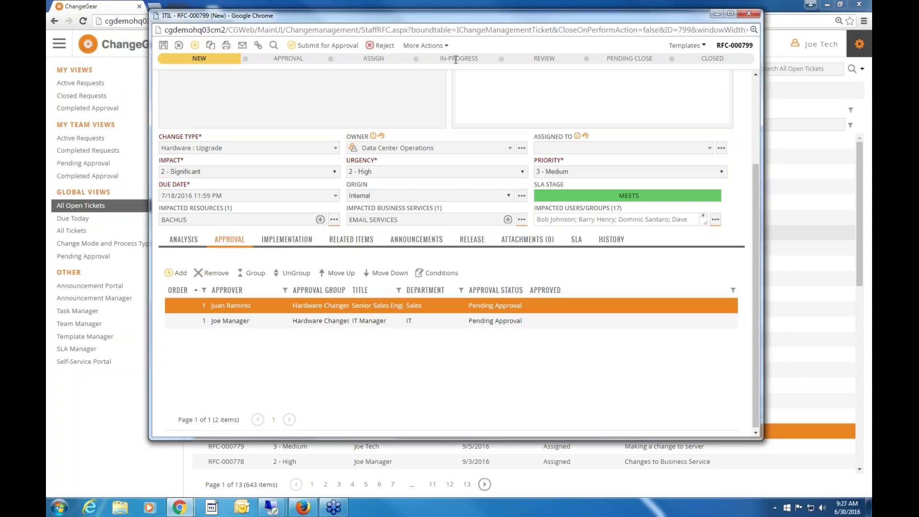
pyautogui.scroll(3, 492, 57)
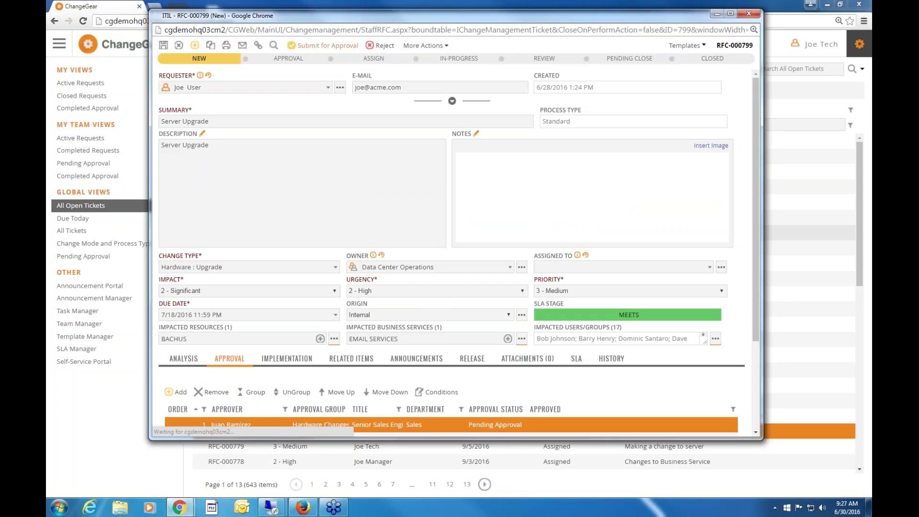
# Submit the Server Upgrade ticket RFC-000799 for approval so it becomes Assigned, then close it.
pyautogui.click(327, 46)
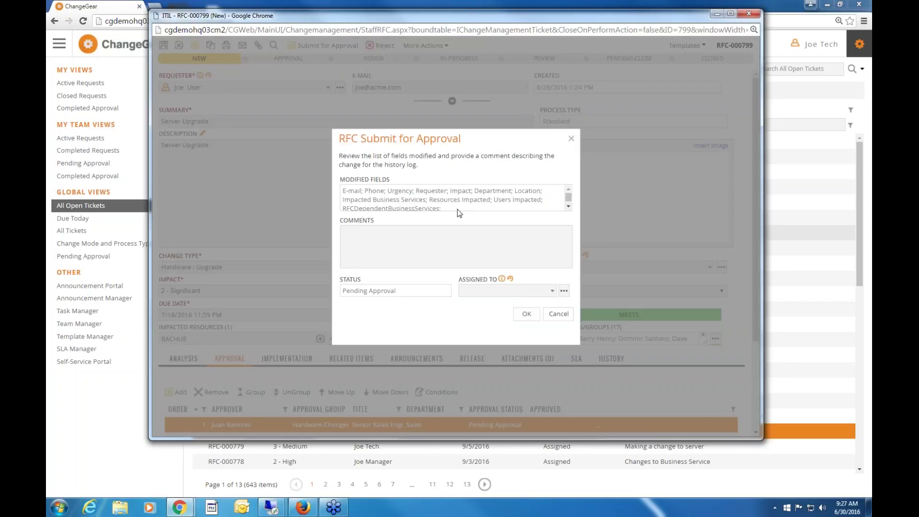
pyautogui.moveTo(415, 206); pyautogui.dragTo(342, 196)
pyautogui.click(320, 194)
pyautogui.click(527, 314)
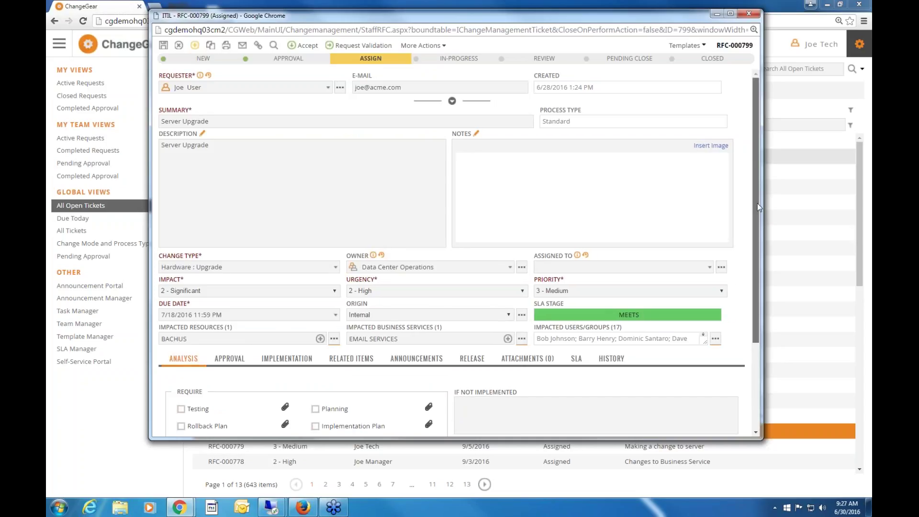
pyautogui.scroll(-3, 757, 203)
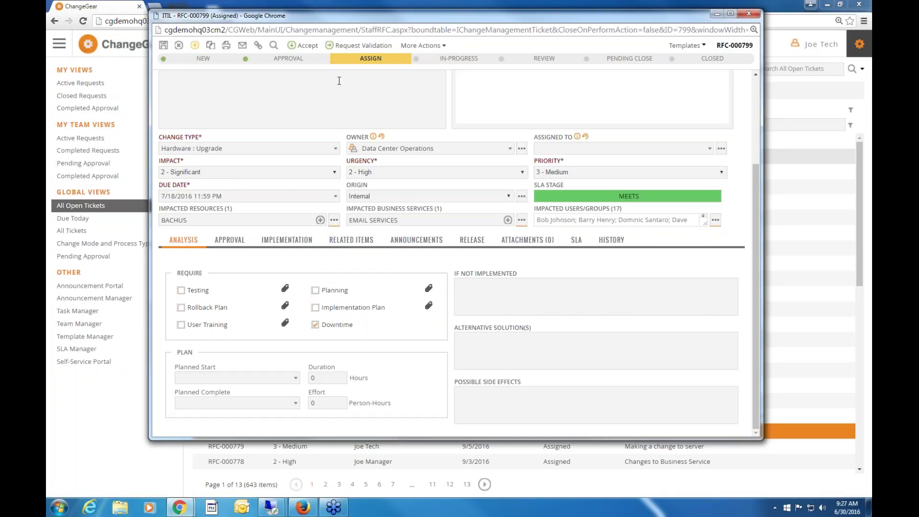
pyautogui.scroll(1, 339, 80)
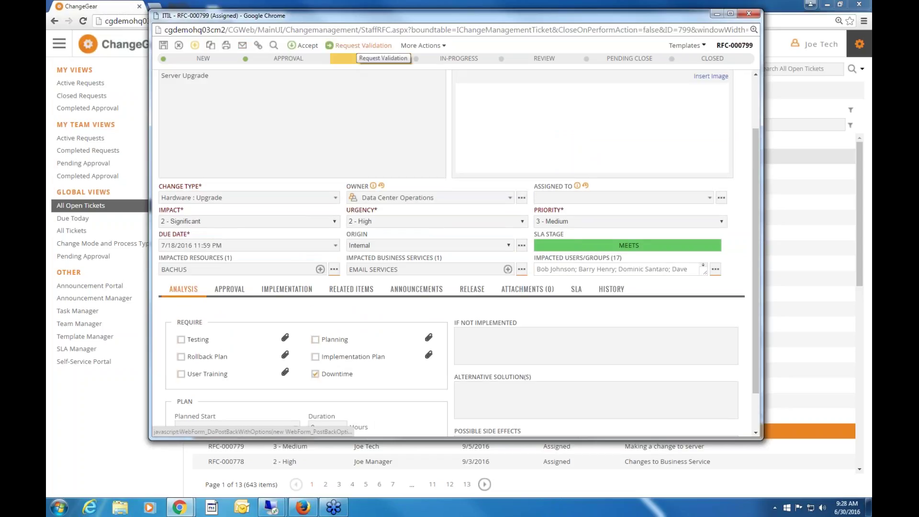
pyautogui.click(750, 15)
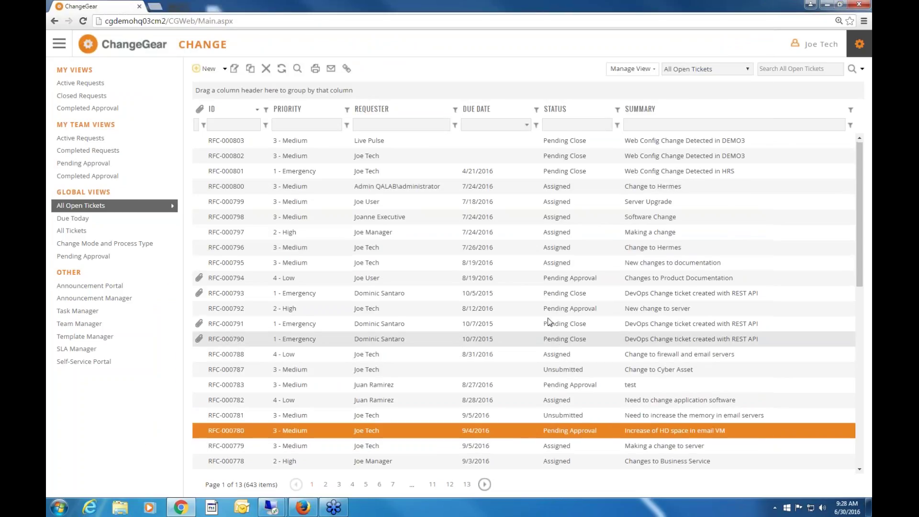
# Open ticket RFC-000775 and change its requester to a different user.
pyautogui.scroll(-4, 543, 316)
pyautogui.click(521, 314)
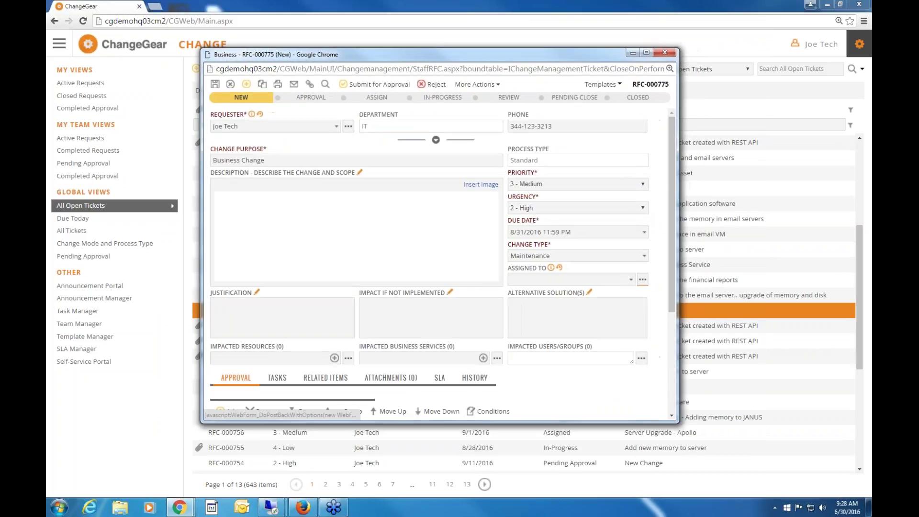
pyautogui.scroll(-1, 666, 273)
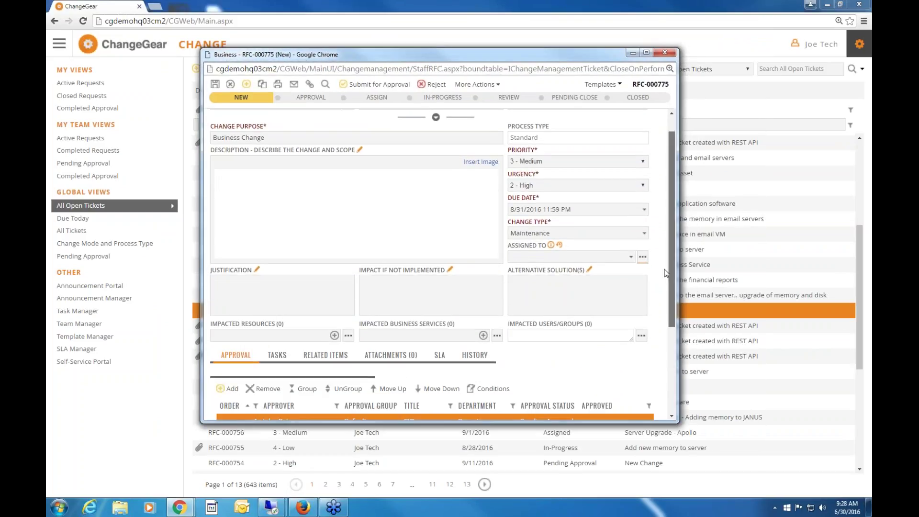
pyautogui.scroll(-5, 667, 249)
pyautogui.scroll(6, 667, 228)
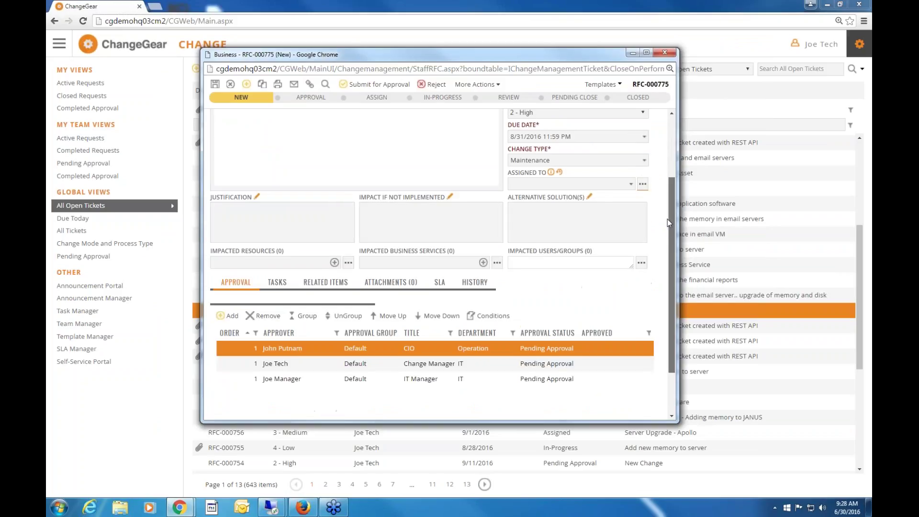
pyautogui.click(337, 126)
pyautogui.click(243, 185)
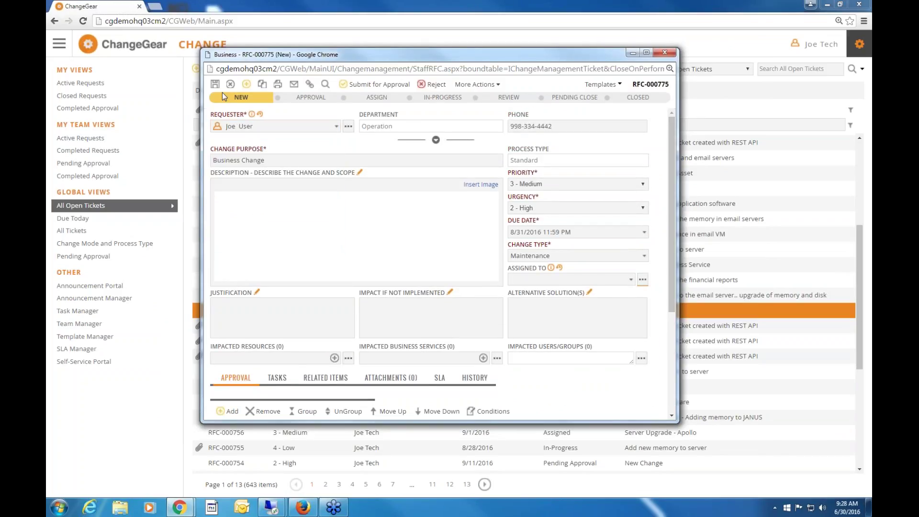
# Submit RFC-000775 for approval so it moves to the Assign stage.
pyautogui.click(379, 84)
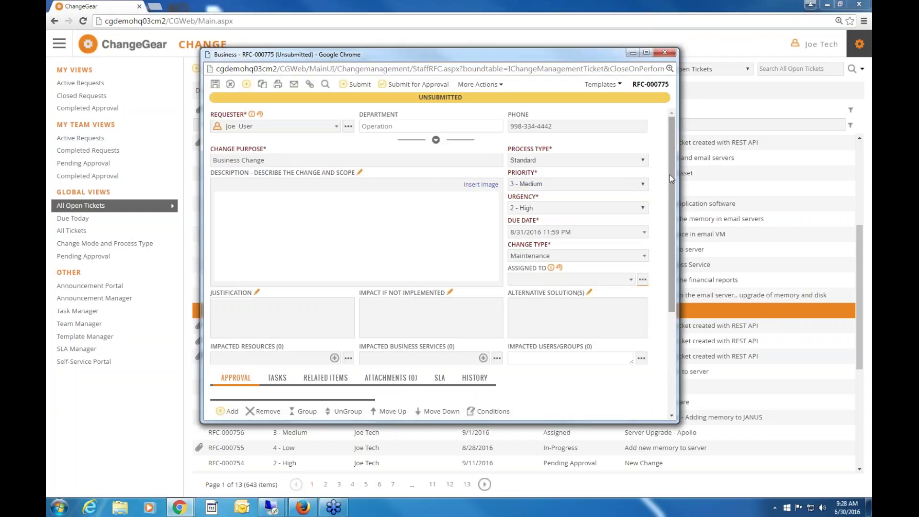
pyautogui.scroll(-1, 518, 125)
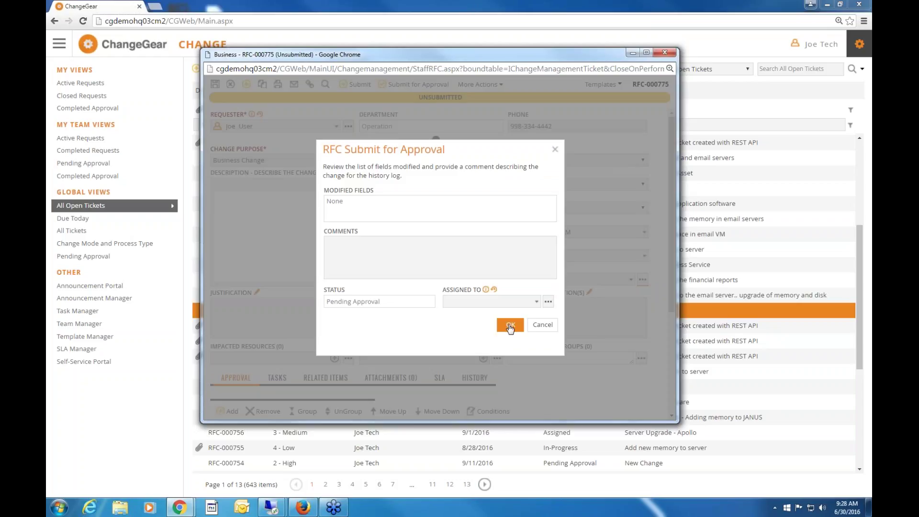
pyautogui.click(510, 324)
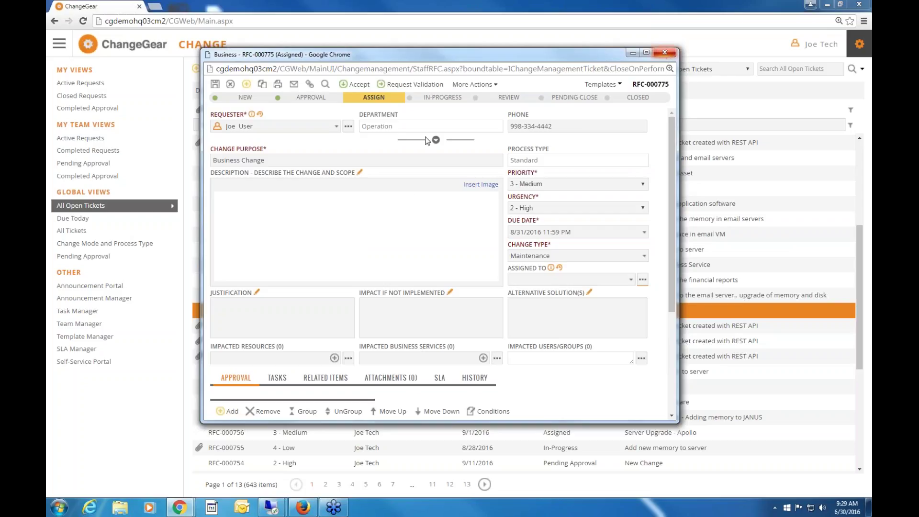
# Close the request window, log out, and try signing in with another user name.
pyautogui.hotkey('ctrl', 'w')
pyautogui.click(860, 44)
pyautogui.click(822, 95)
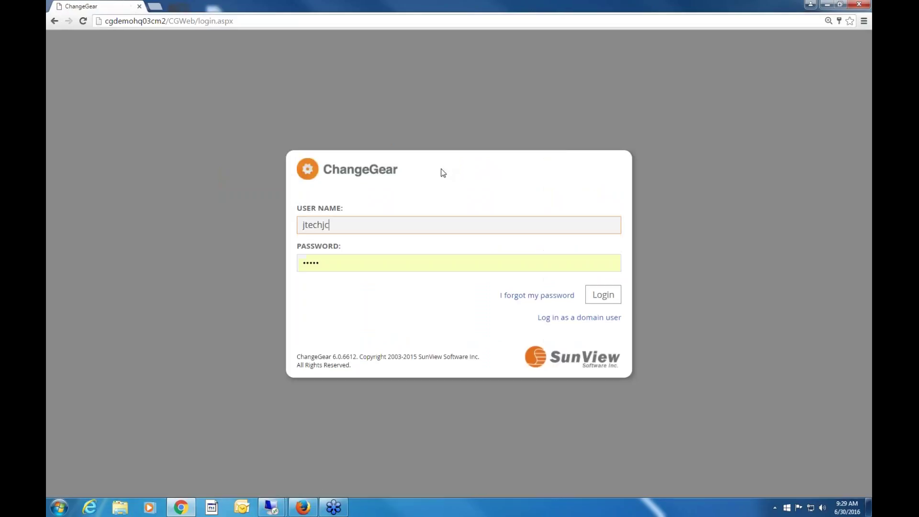
pyautogui.press('BackSpace')
pyautogui.press('BackSpace')
pyautogui.press('BackSpace')
pyautogui.press('BackSpace')
pyautogui.press('BackSpace')
pyautogui.write('jchange')
pyautogui.press('Return')
pyautogui.write('abc')
pyautogui.press('Return')
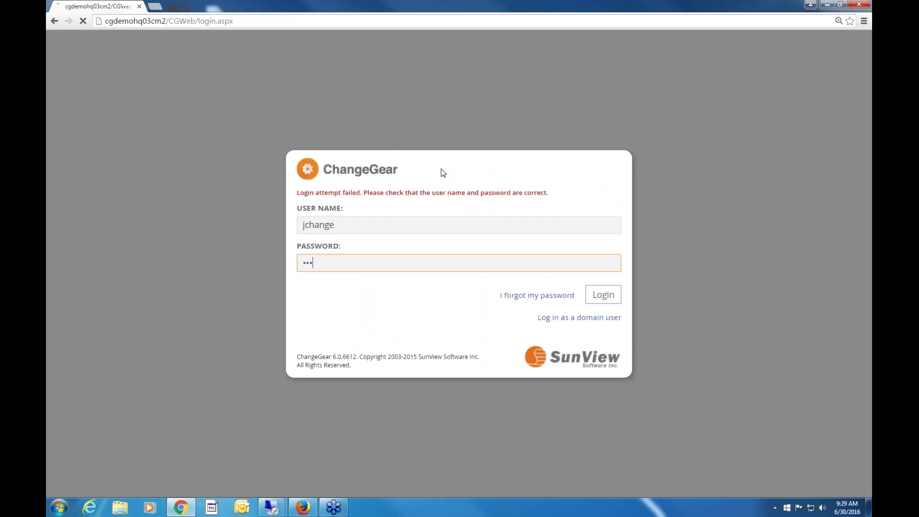
# Sign in under the manager account and let the browser save its password.
pyautogui.hotkey('ctrl', 'a')
pyautogui.write('jmanager')
pyautogui.press('Tab')
pyautogui.write('abcdefg')
pyautogui.press('Return')
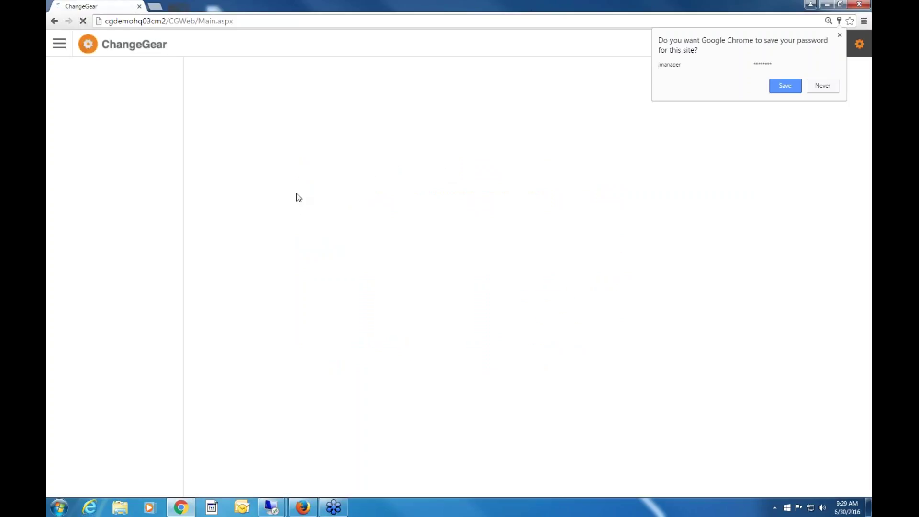
pyautogui.click(784, 86)
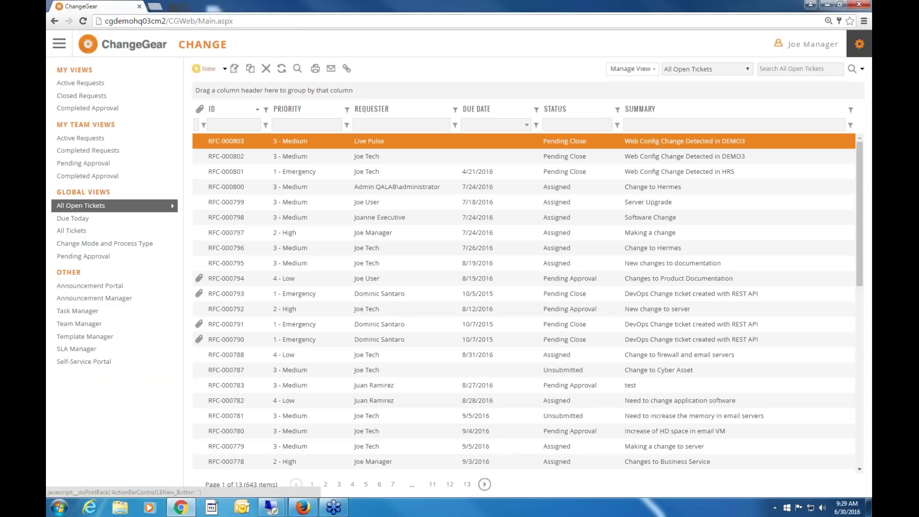
pyautogui.click(205, 68)
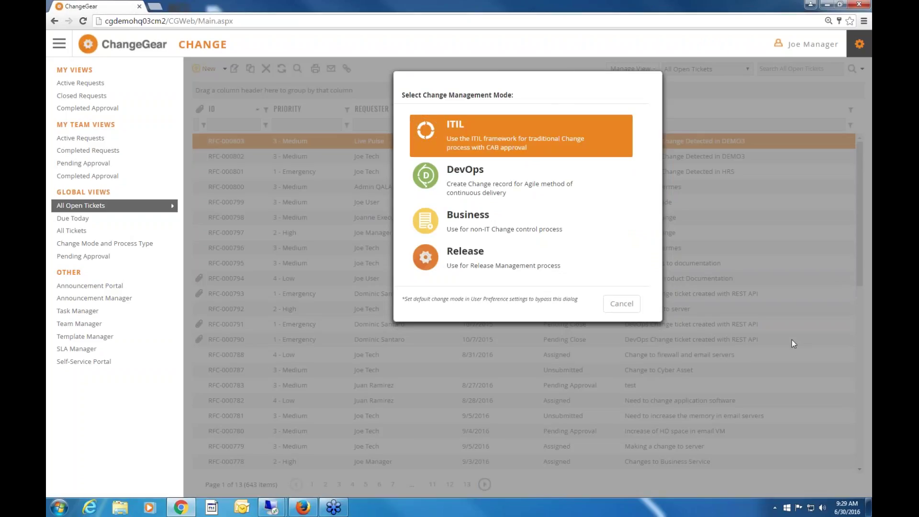
# Start an ITIL request with summary 'Change to Hermes' and process type Standard.
pyautogui.press('Return')
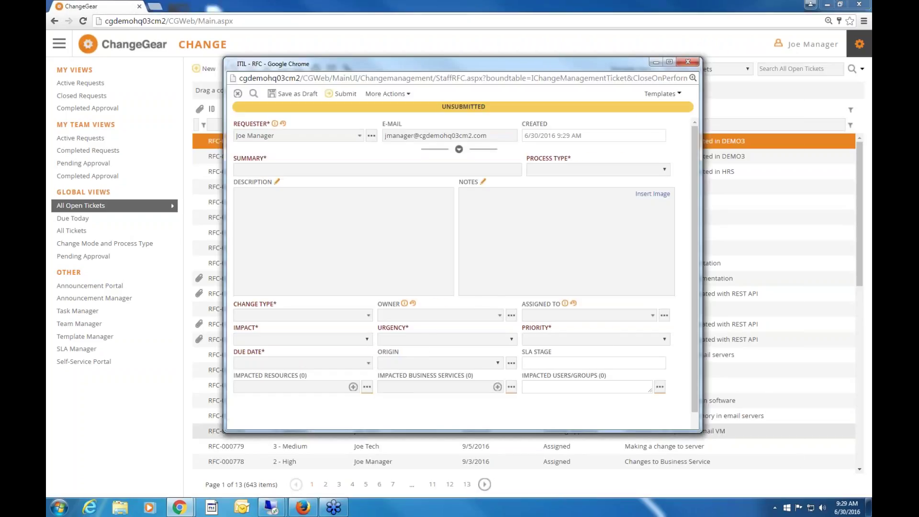
pyautogui.write('Change to Hermes')
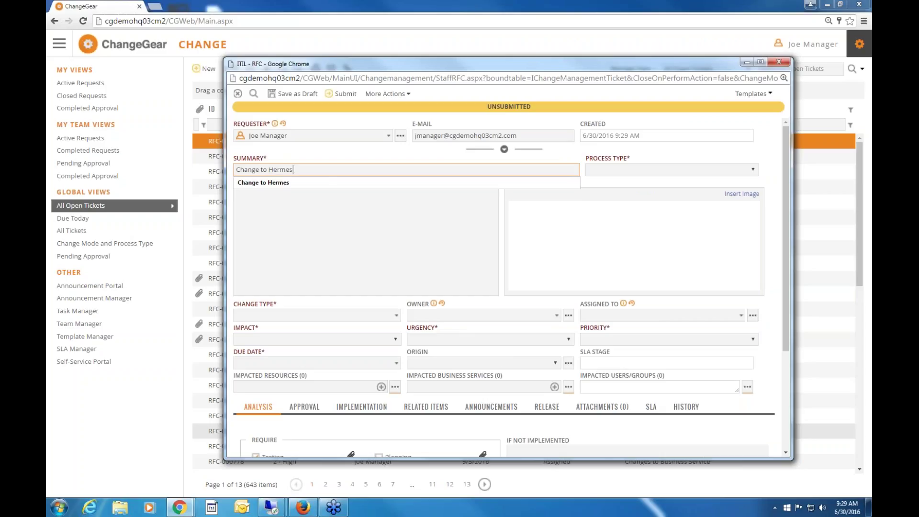
pyautogui.press('Down')
pyautogui.click(675, 170)
pyautogui.click(600, 214)
# Set change type Hardware, impact 2 - Significant, urgency 3 - Medium, priority 4 - Low, due 6/30/2016.
pyautogui.click(298, 317)
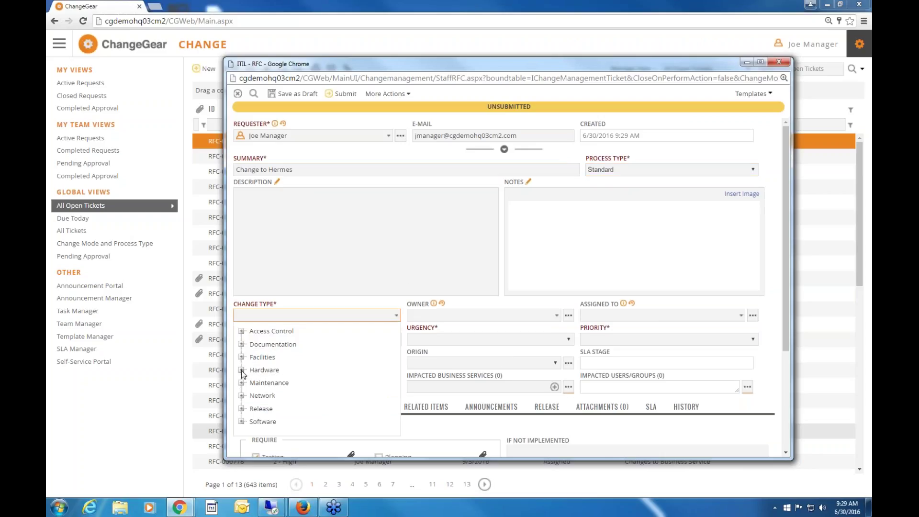
pyautogui.click(242, 370)
pyautogui.click(264, 370)
pyautogui.click(281, 343)
pyautogui.click(283, 360)
pyautogui.click(506, 339)
pyautogui.click(479, 374)
pyautogui.click(637, 338)
pyautogui.click(617, 382)
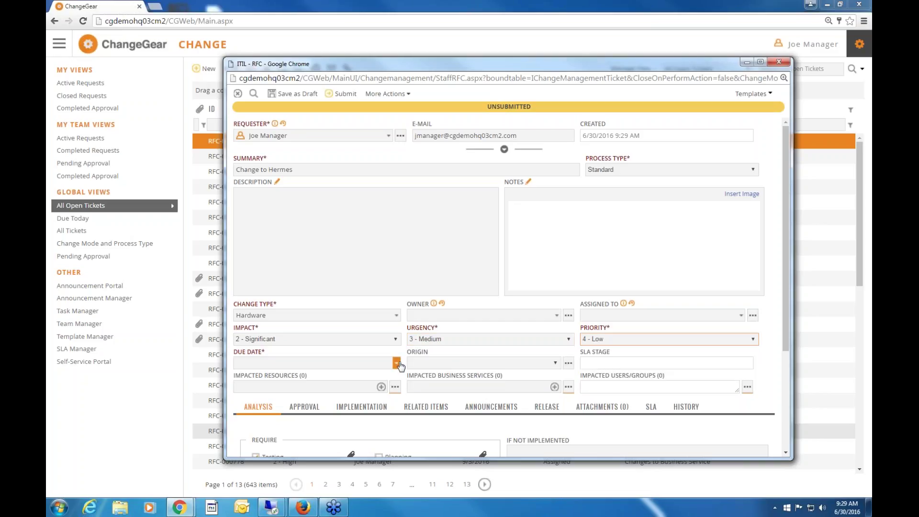
pyautogui.click(396, 363)
pyautogui.click(332, 317)
pyautogui.click(404, 345)
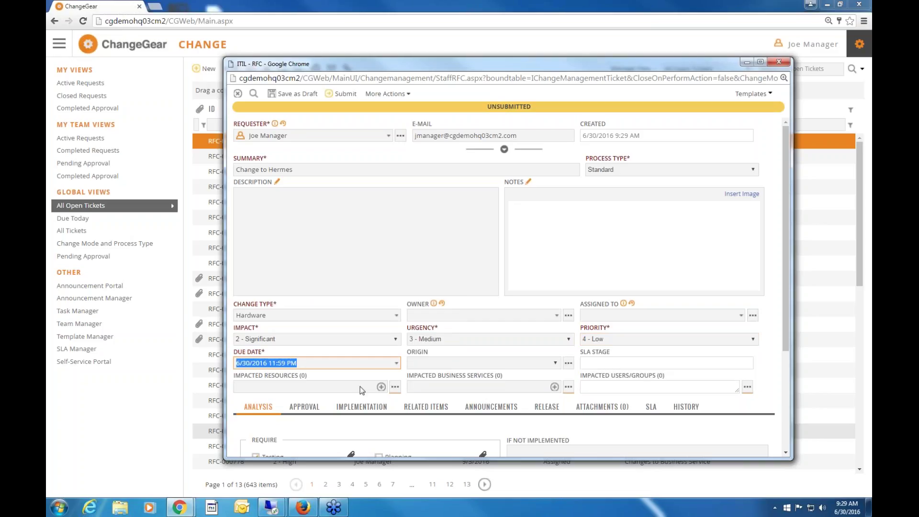
# Add HERMES as the impacted resource, then choose Submit for Approval from More Actions.
pyautogui.click(292, 387)
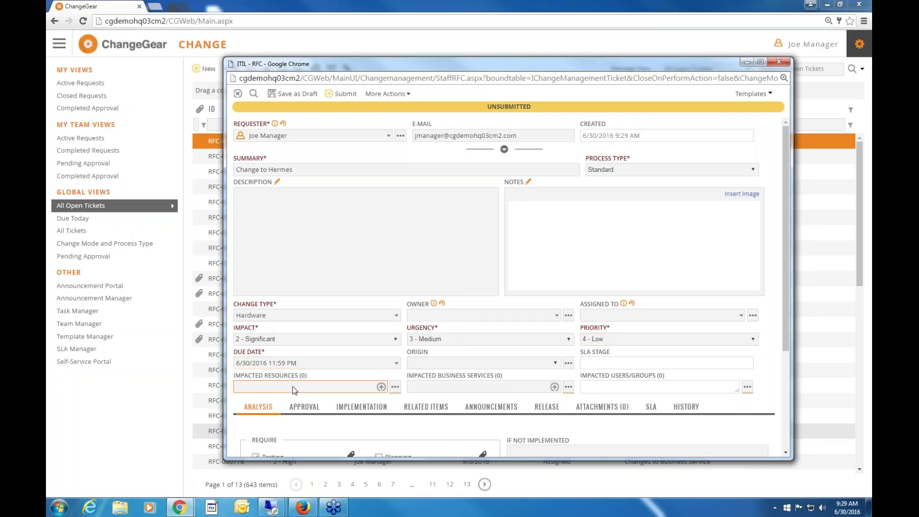
pyautogui.click(394, 385)
pyautogui.write('Her')
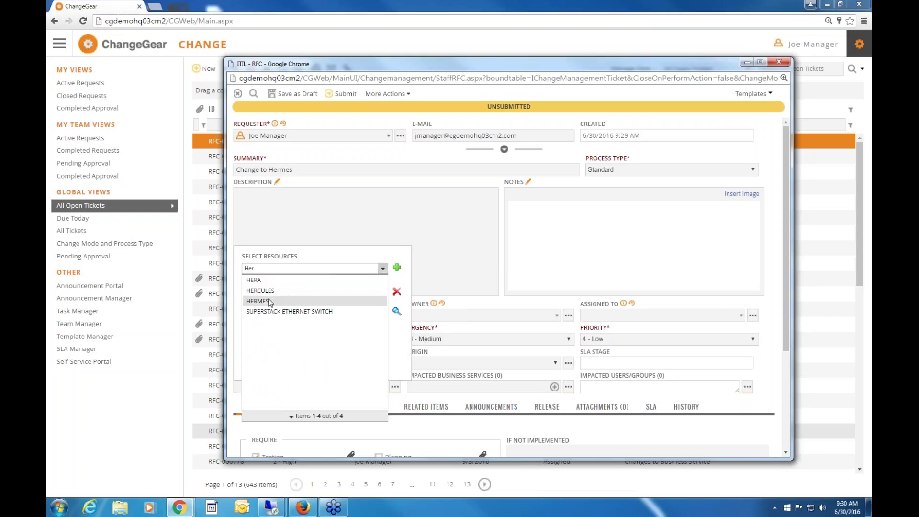
pyautogui.click(259, 301)
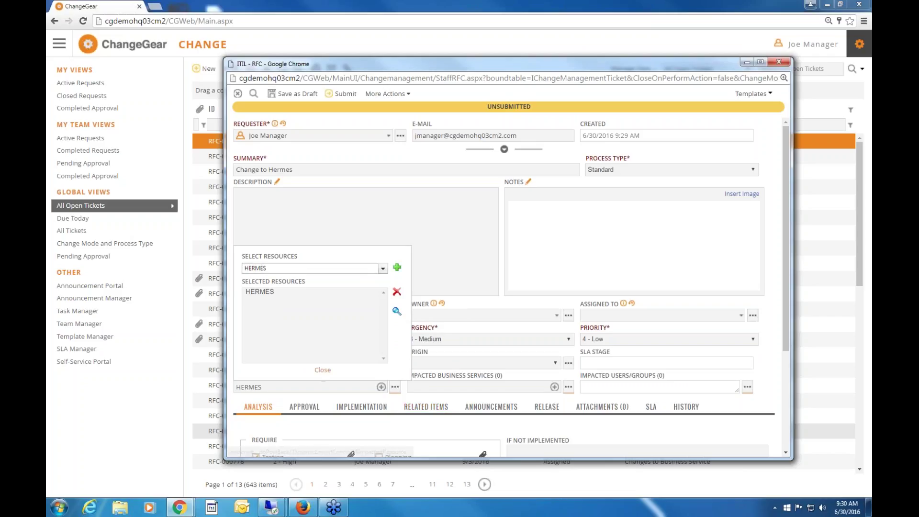
pyautogui.click(323, 370)
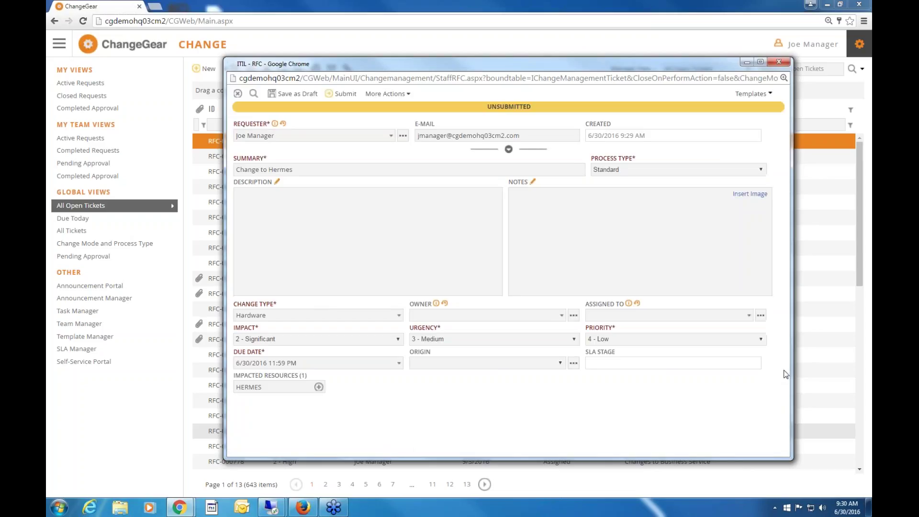
pyautogui.scroll(-3, 784, 408)
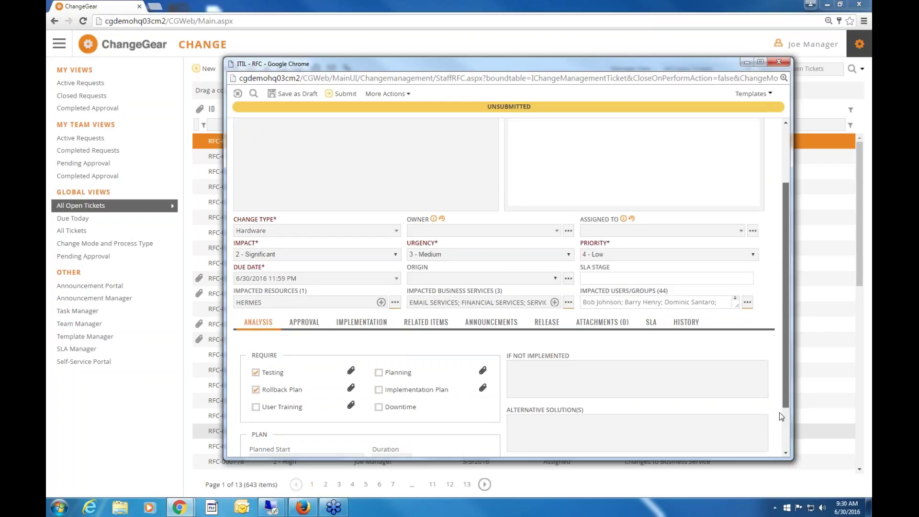
pyautogui.scroll(1, 785, 323)
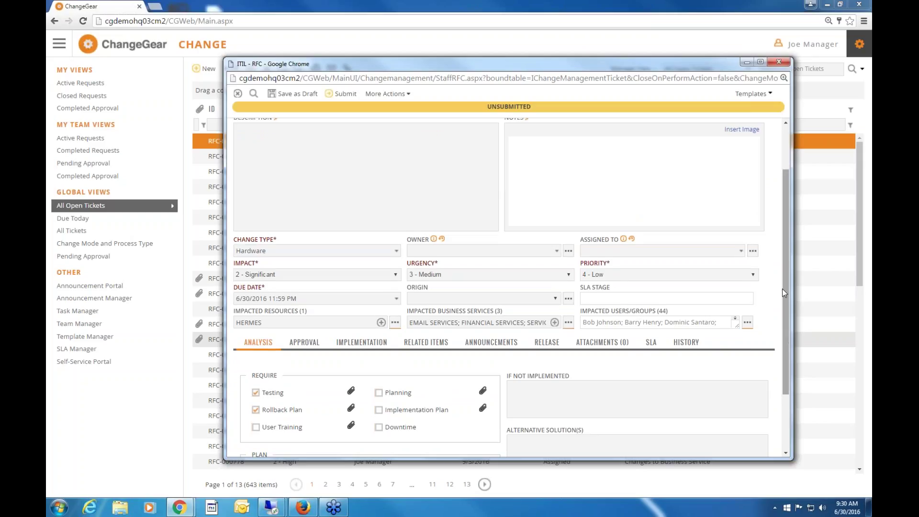
pyautogui.scroll(3, 779, 226)
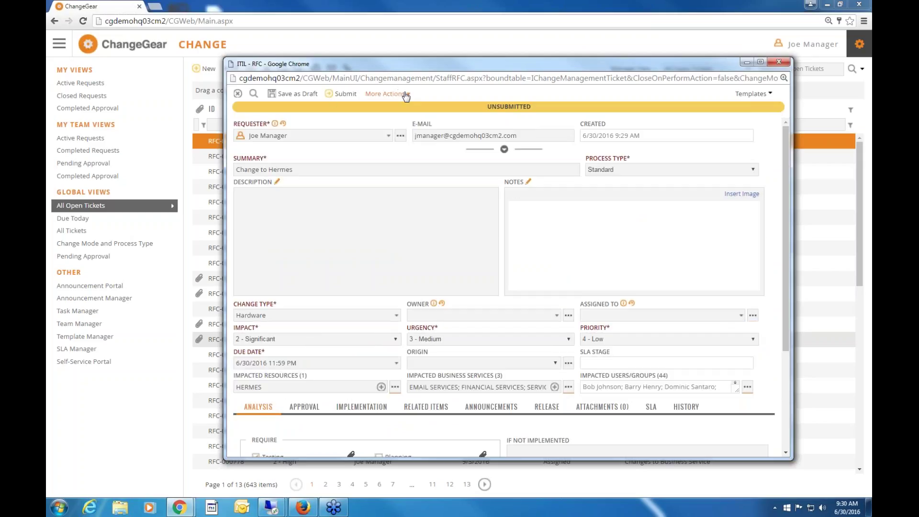
pyautogui.click(387, 94)
pyautogui.click(409, 105)
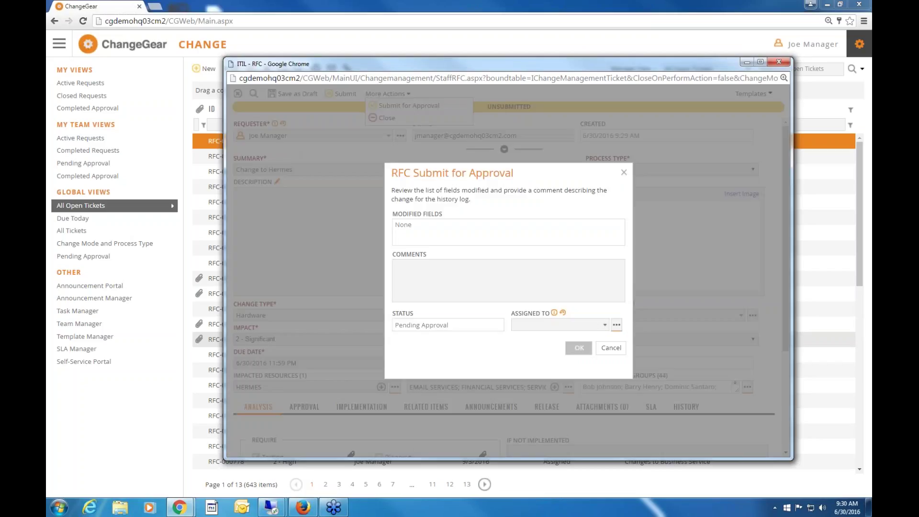
# Confirm submission so 'Change to Hermes' becomes Assigned RFC-000804, then close its window.
pyautogui.click(578, 348)
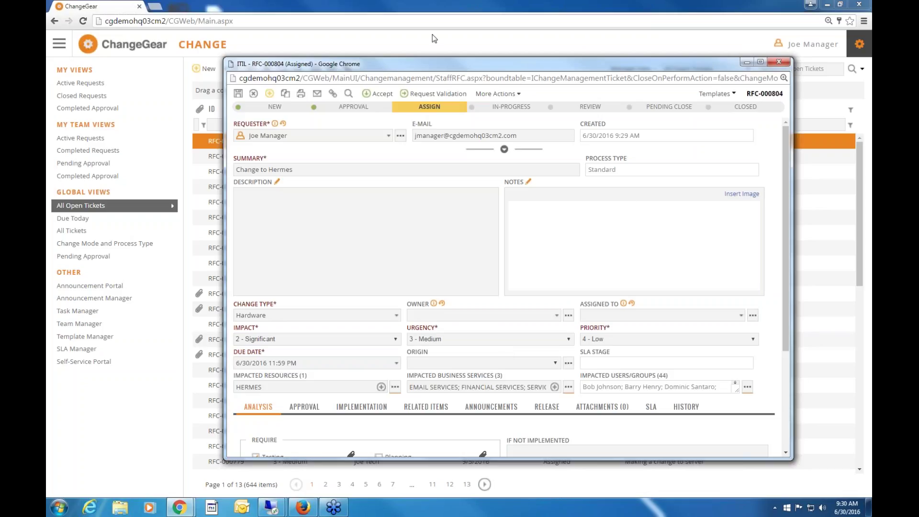
pyautogui.moveTo(434, 64); pyautogui.dragTo(403, 34)
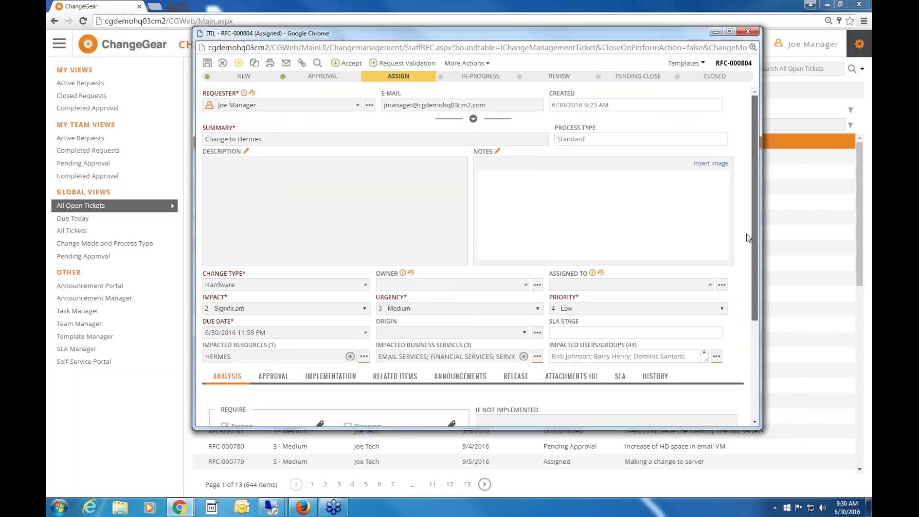
pyautogui.scroll(-2, 742, 263)
pyautogui.scroll(-2, 742, 262)
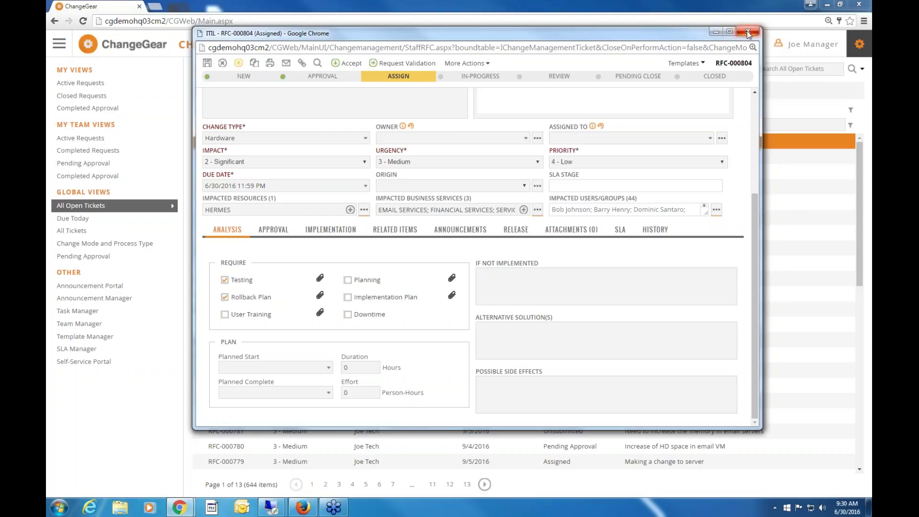
pyautogui.hotkey('ctrl', 'w')
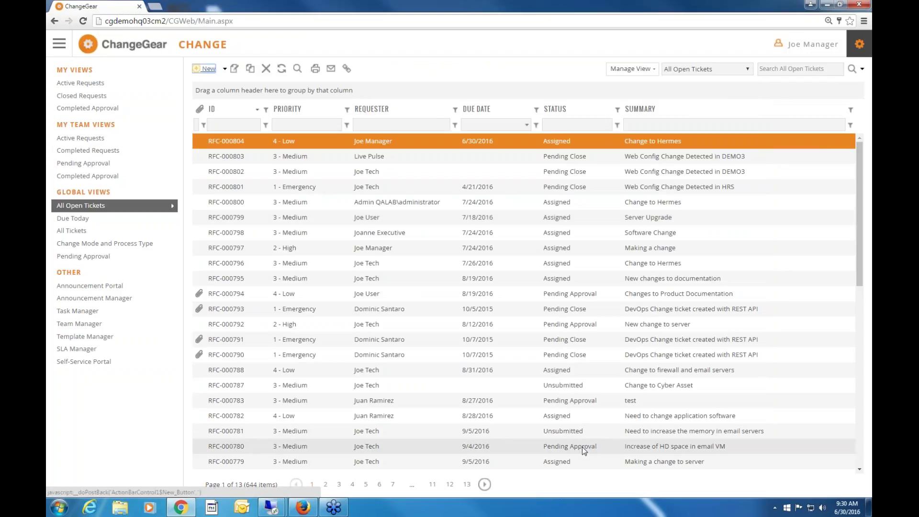
pyautogui.doubleClick(581, 446)
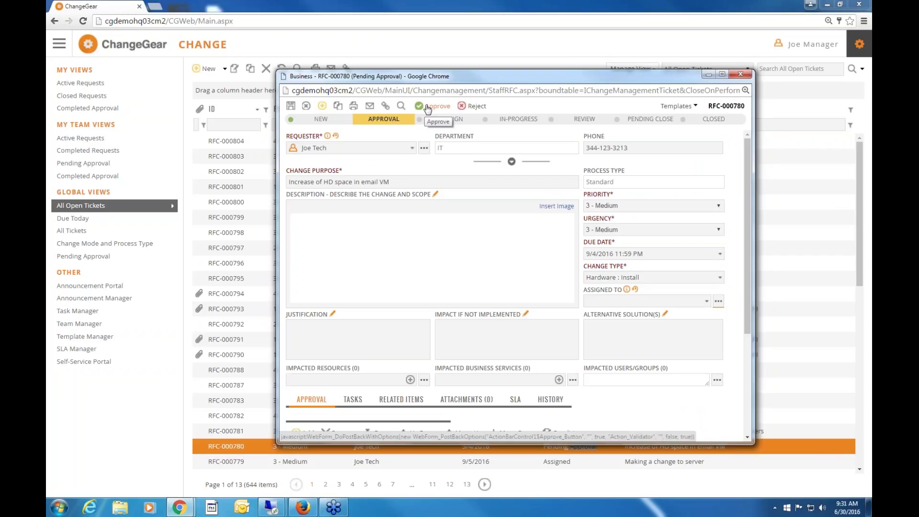
# Scroll RFC-000780 to its approvers: one Approved on 4/14/2016, one Pending Approval.
pyautogui.scroll(-3, 695, 417)
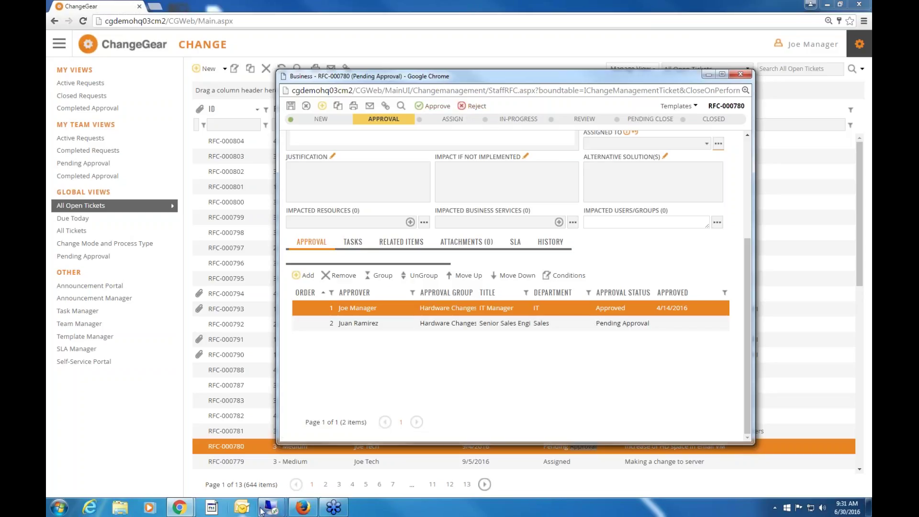
# Switch to the remote session's mail inbox and open the RFC-000804 approval email enlarged.
pyautogui.moveTo(275, 510)
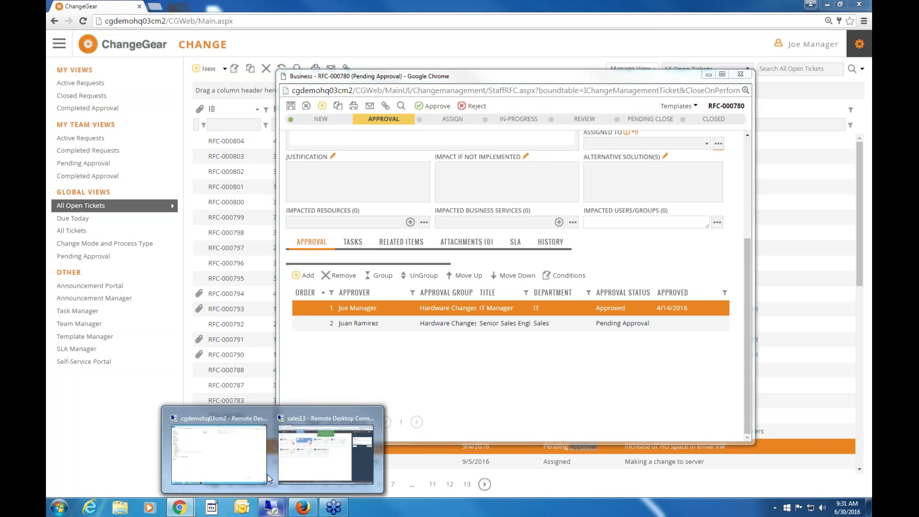
pyautogui.click(233, 457)
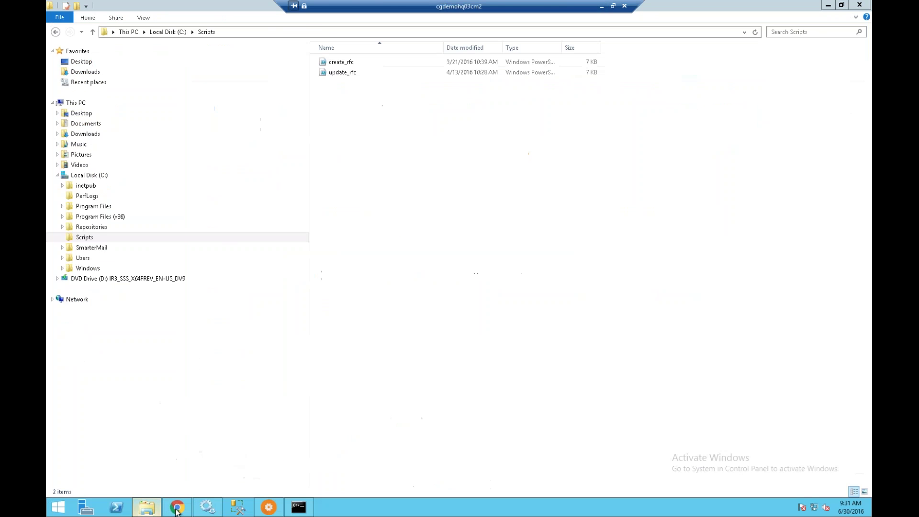
pyautogui.click(176, 509)
pyautogui.click(176, 509)
pyautogui.doubleClick(364, 130)
pyautogui.moveTo(268, 7); pyautogui.dragTo(377, 28)
pyautogui.moveTo(554, 343); pyautogui.dragTo(669, 381)
# Draft an Accept reply, then close the reply and message and return to ChangeGear.
pyautogui.moveTo(190, 185); pyautogui.dragTo(168, 185)
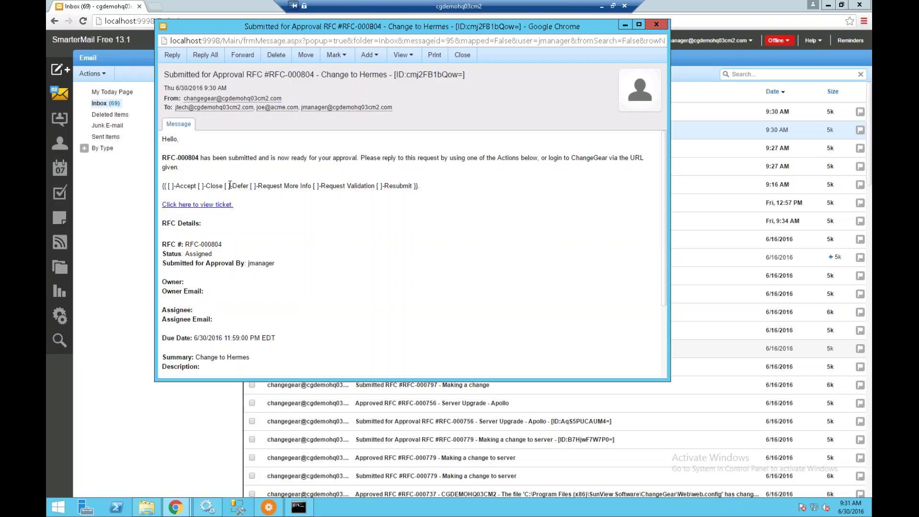
pyautogui.click(172, 55)
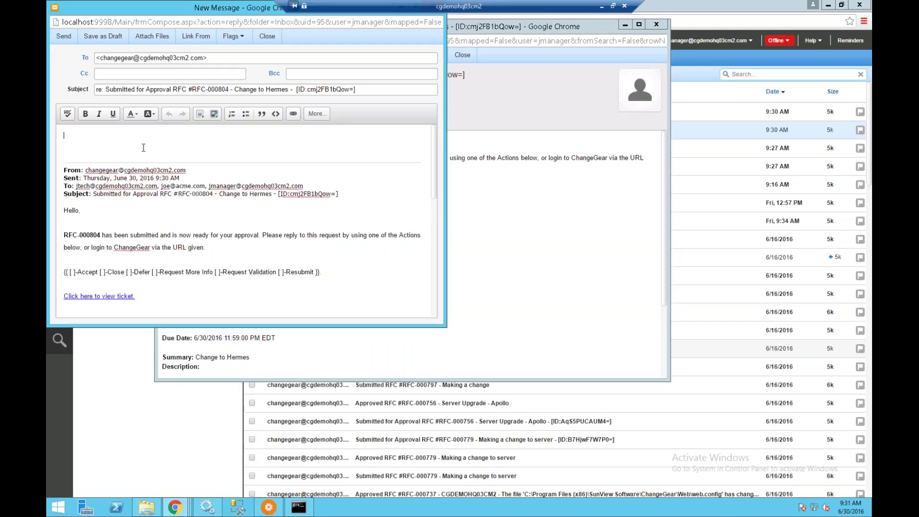
pyautogui.write('Apporve')
pyautogui.press('BackSpace')
pyautogui.press('BackSpace')
pyautogui.press('BackSpace')
pyautogui.press('BackSpace')
pyautogui.press('BackSpace')
pyautogui.press('BackSpace')
pyautogui.write('ccep')
pyautogui.moveTo(206, 30); pyautogui.dragTo(258, 47)
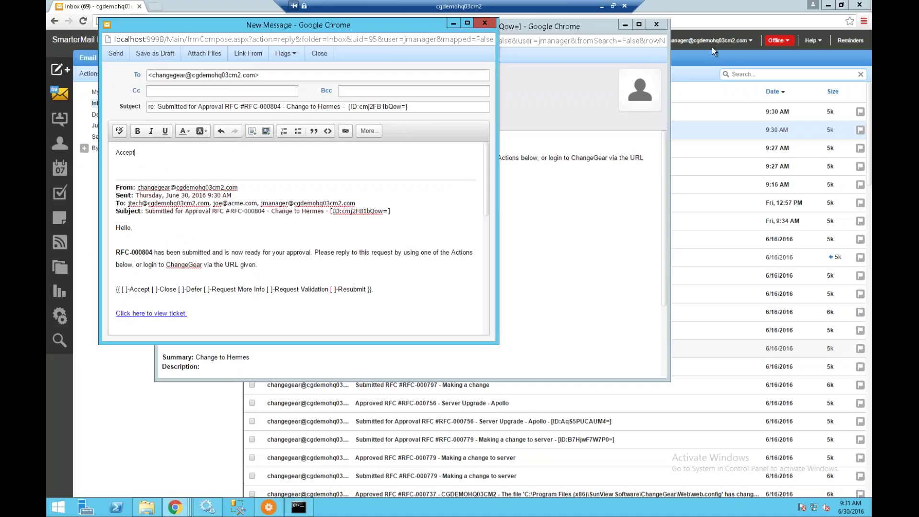
pyautogui.click(485, 23)
pyautogui.click(656, 24)
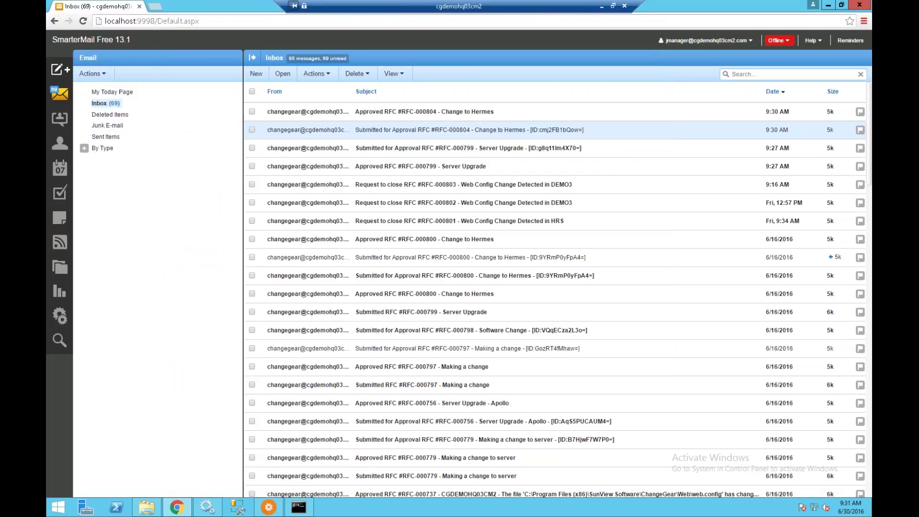
pyautogui.click(601, 6)
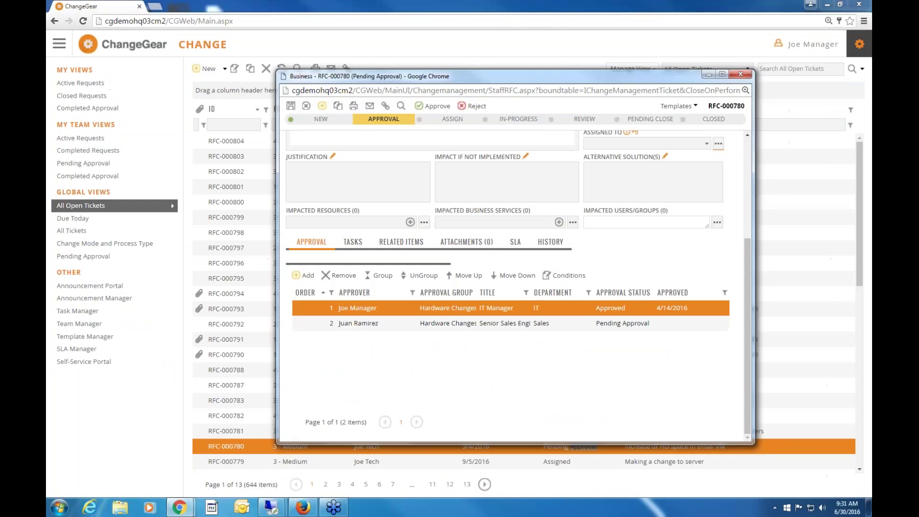
# Close RFC-000780 and open the Workspace dashboard from the main navigation menu.
pyautogui.click(738, 75)
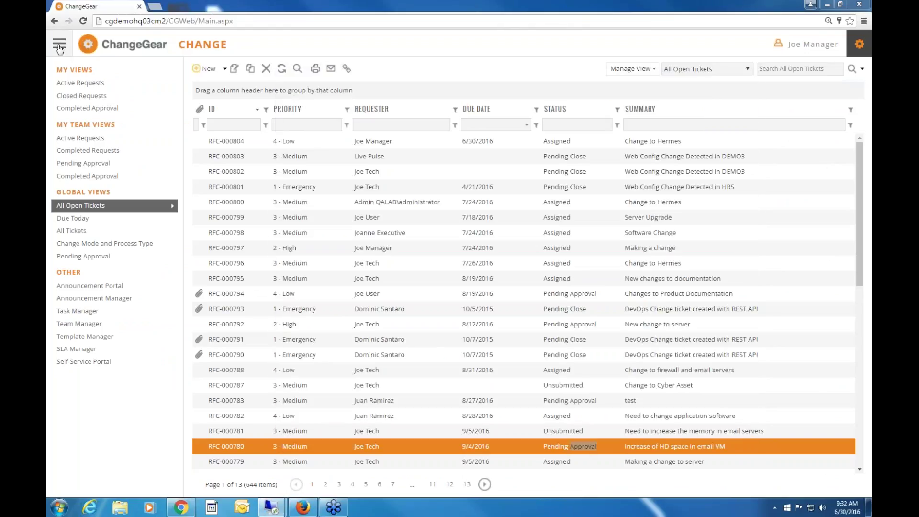
pyautogui.click(59, 46)
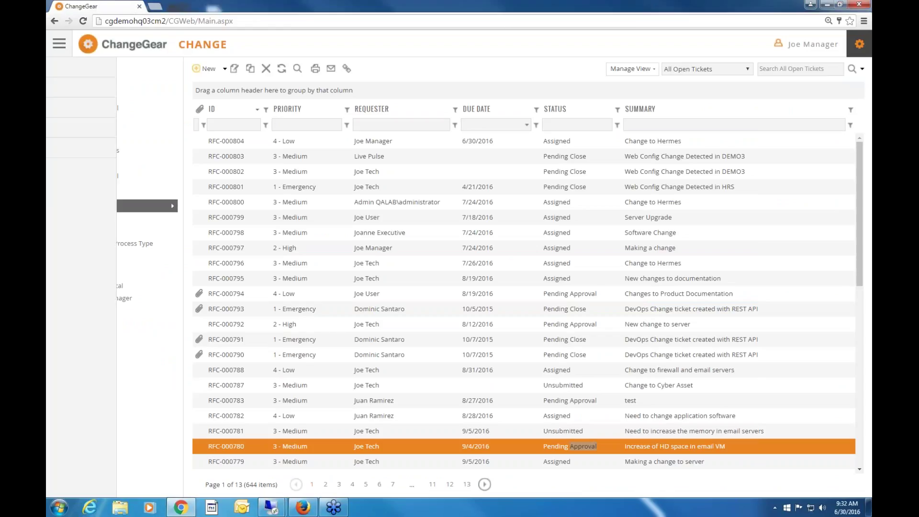
pyautogui.click(72, 88)
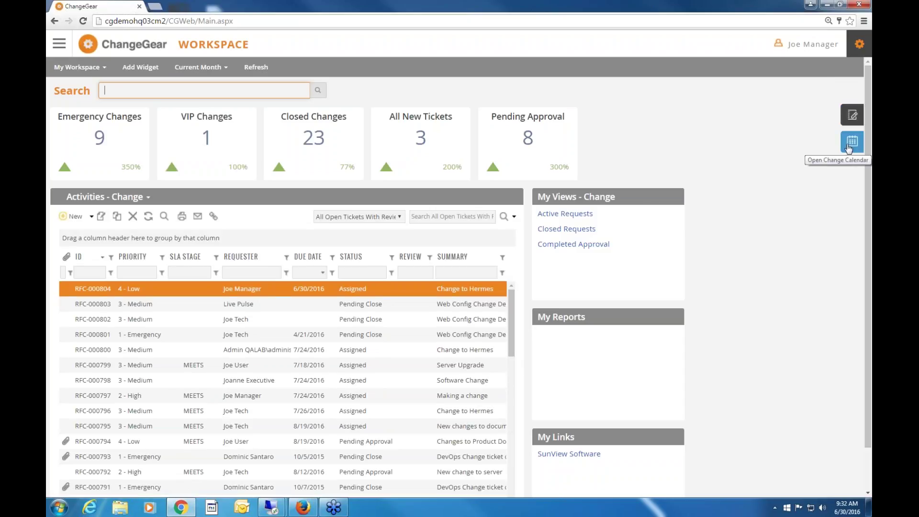
pyautogui.click(851, 143)
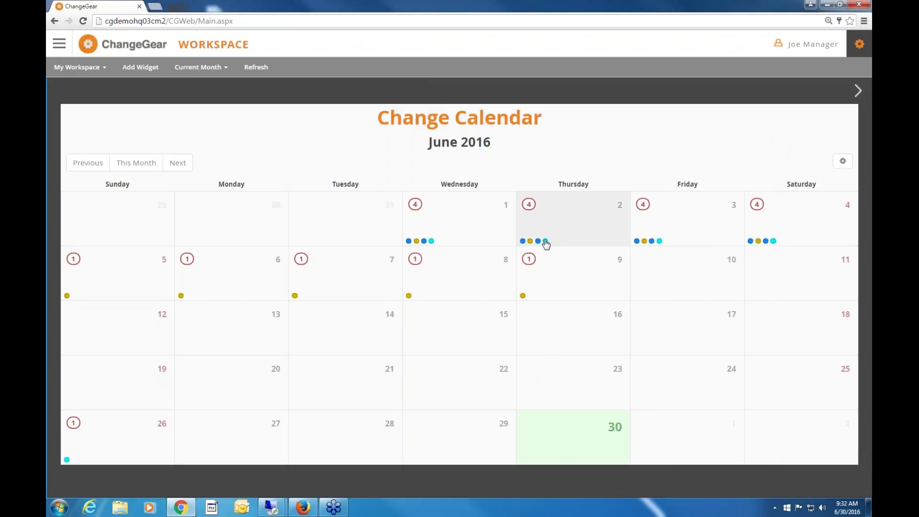
pyautogui.moveTo(545, 242)
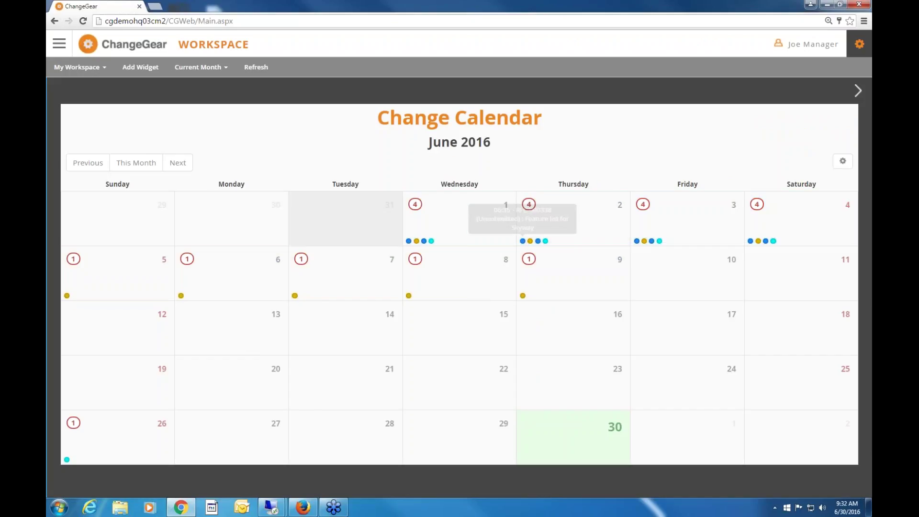
pyautogui.click(598, 215)
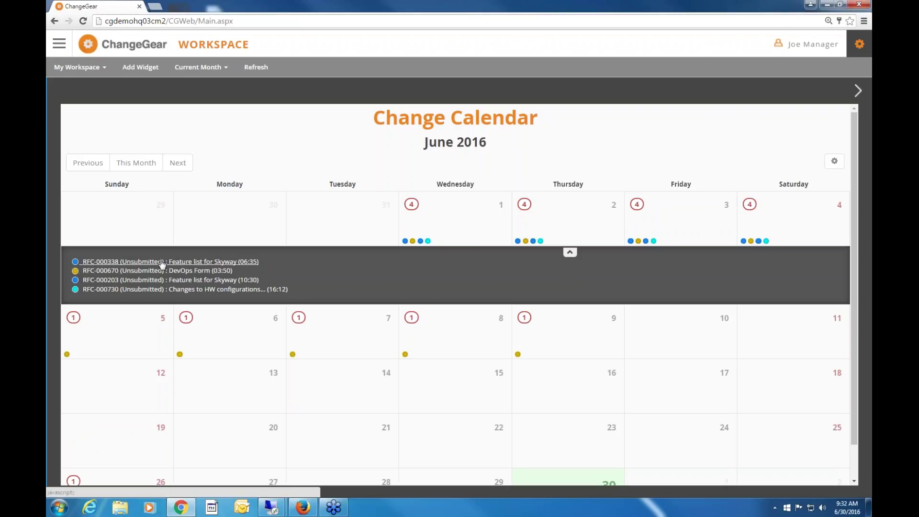
pyautogui.click(834, 163)
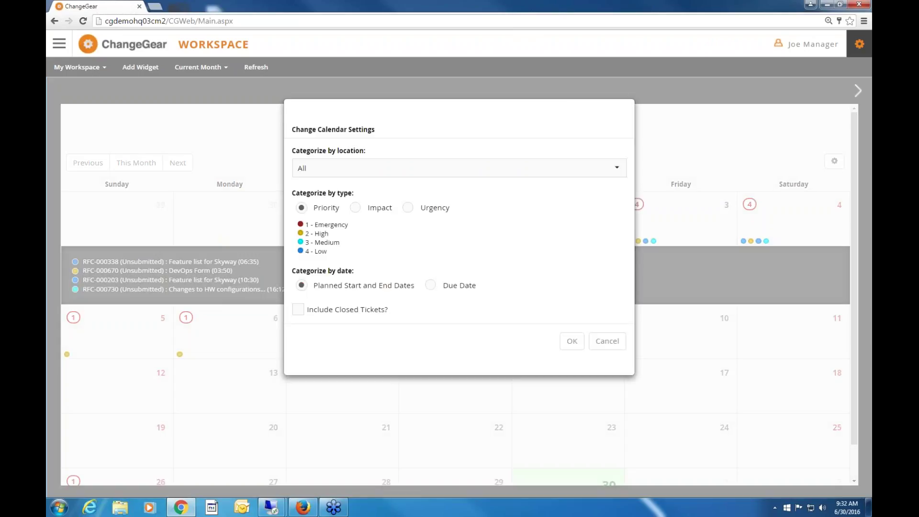
pyautogui.click(354, 207)
pyautogui.click(409, 209)
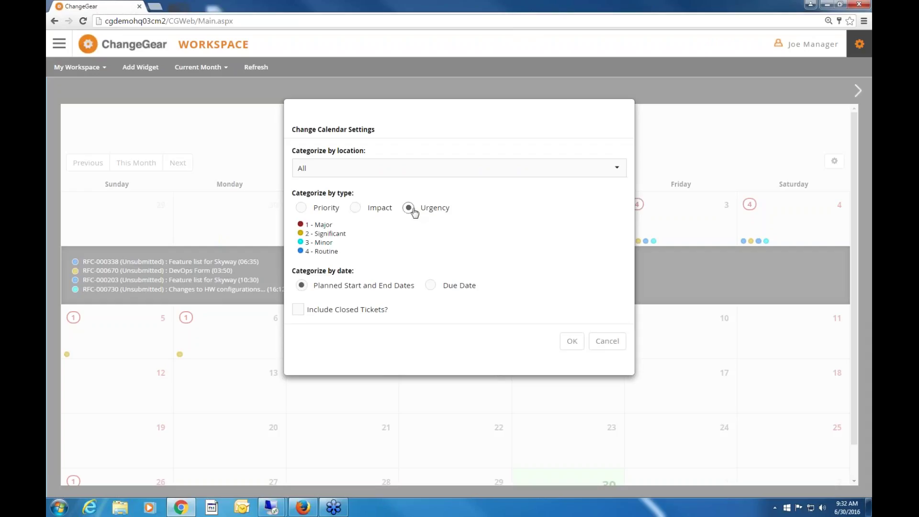
pyautogui.click(431, 285)
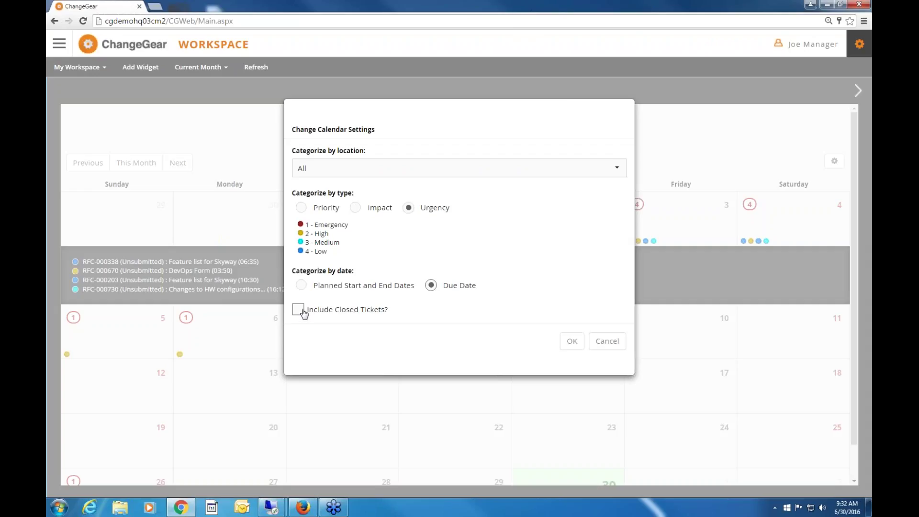
pyautogui.click(337, 181)
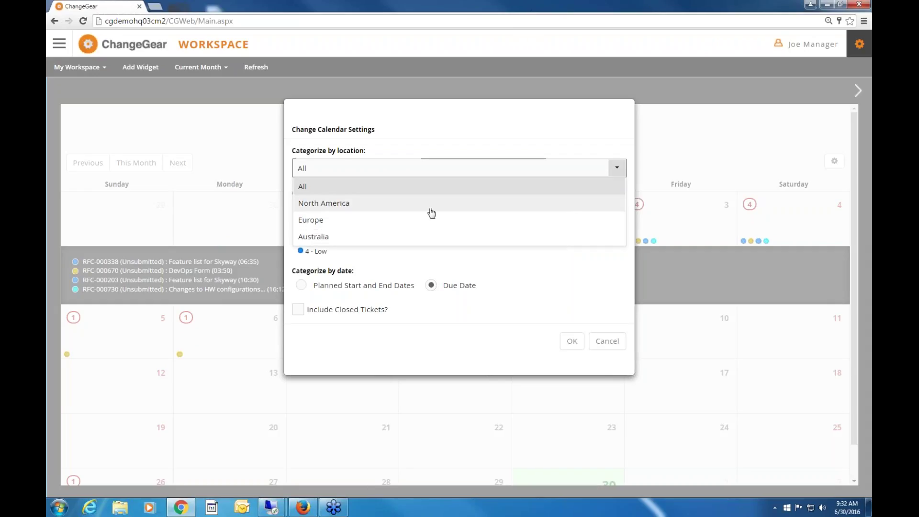
pyautogui.click(610, 342)
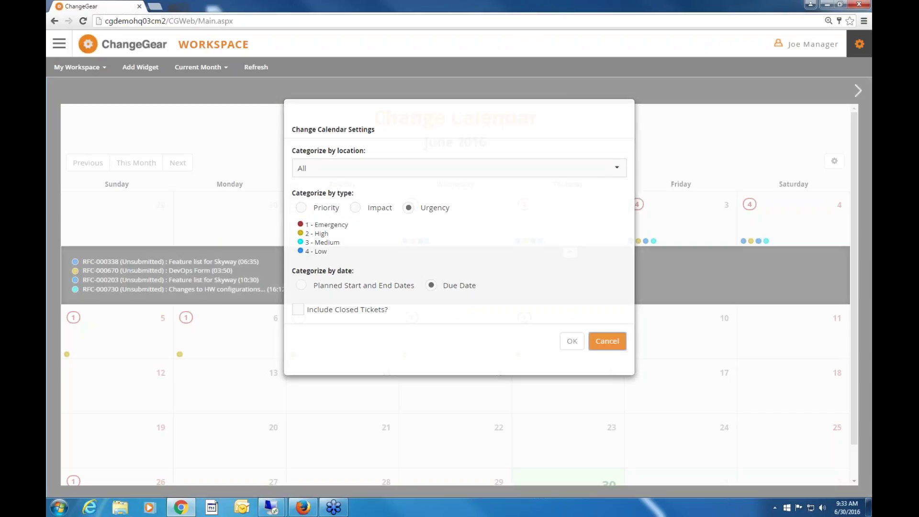
pyautogui.click(606, 341)
pyautogui.click(857, 91)
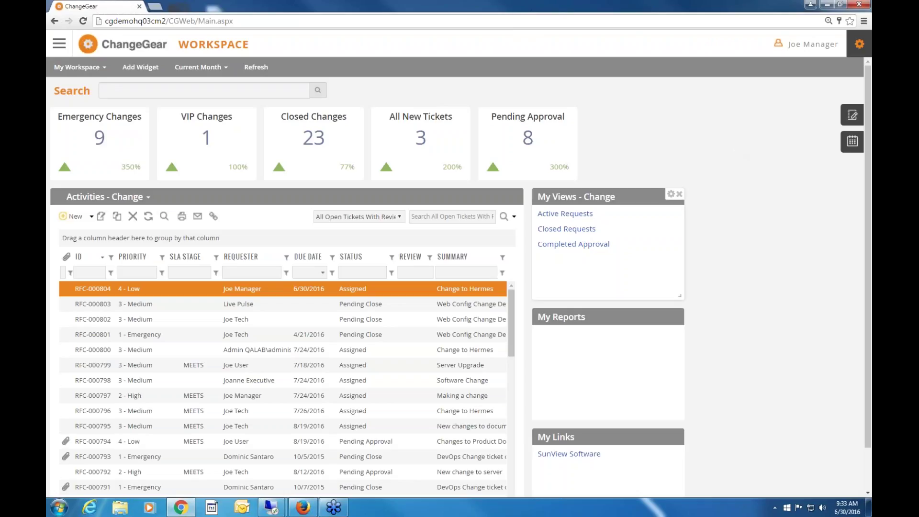
pyautogui.click(410, 256)
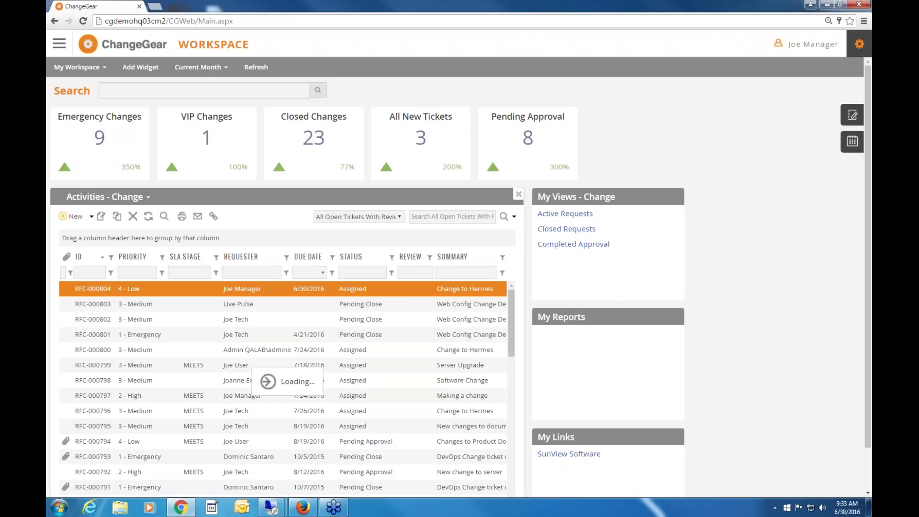
pyautogui.moveTo(510, 297); pyautogui.dragTo(508, 323)
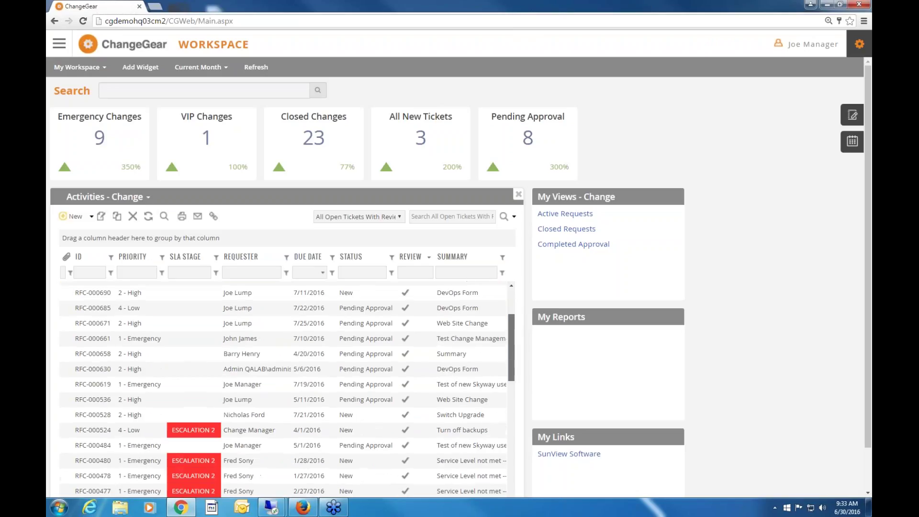
pyautogui.rightClick(349, 289)
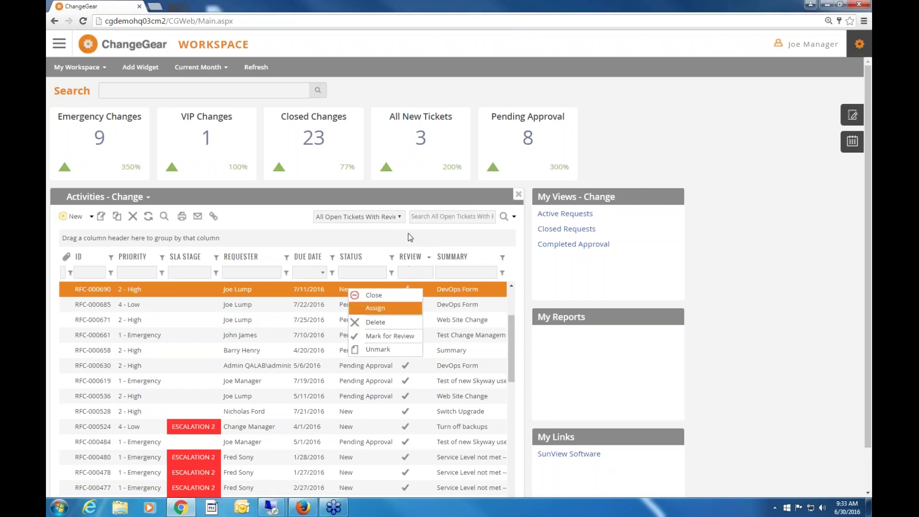
pyautogui.click(852, 116)
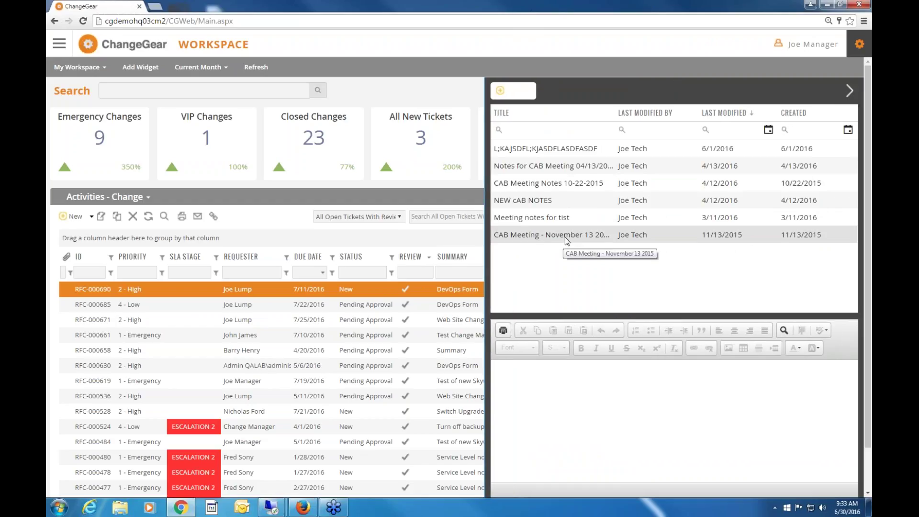
pyautogui.click(579, 236)
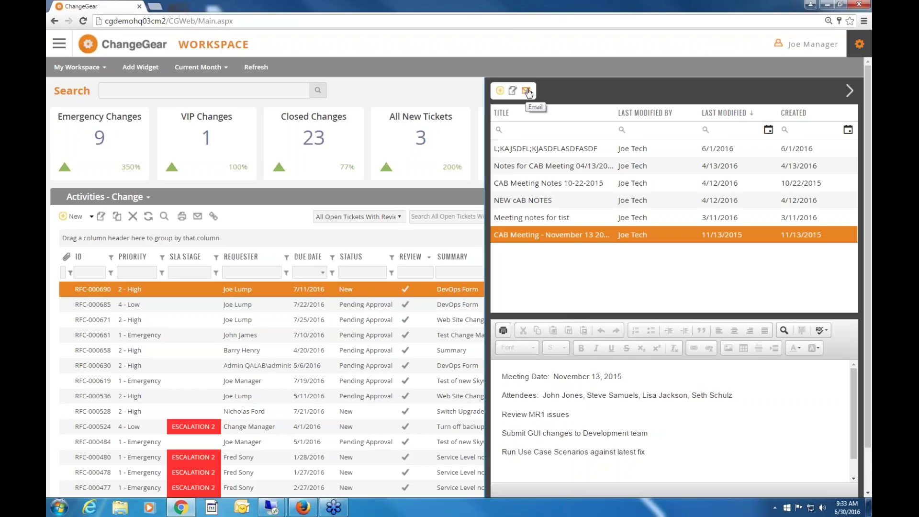
pyautogui.click(852, 92)
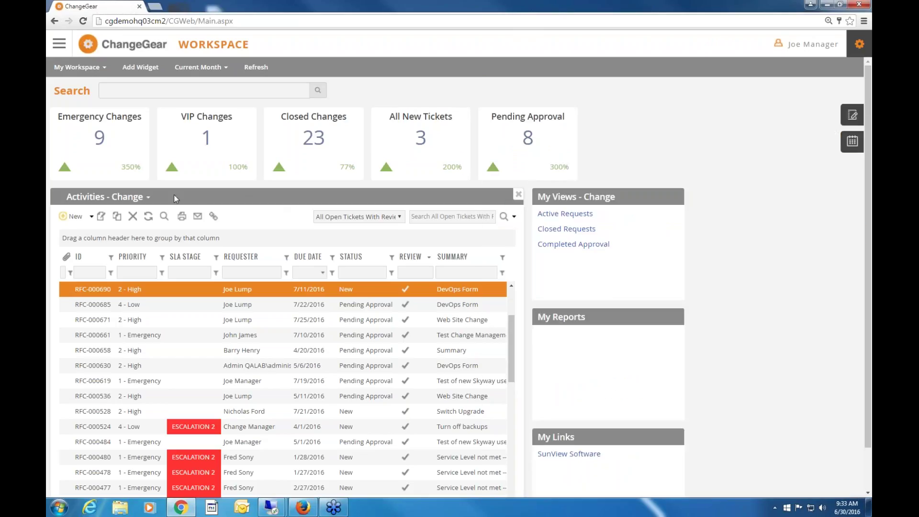
# Go to the Change module and sort the requests by status, ascending then descending.
pyautogui.click(59, 44)
pyautogui.click(70, 108)
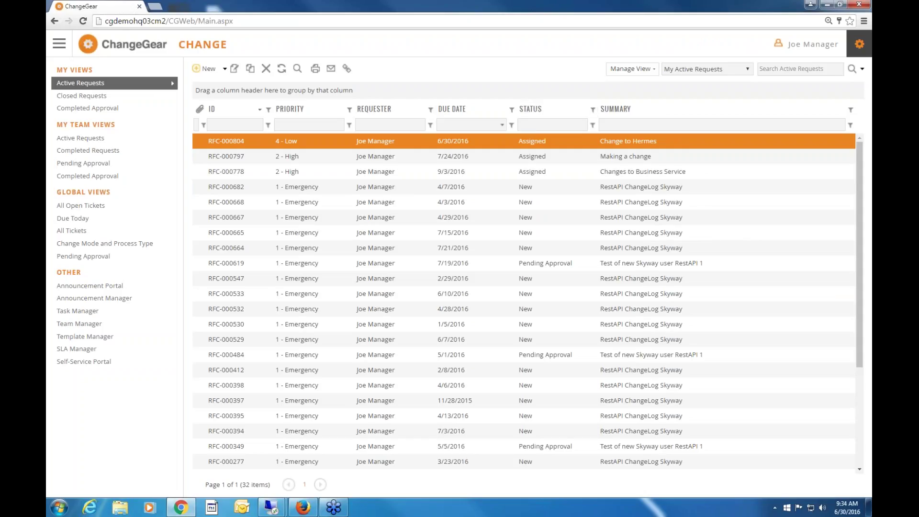
pyautogui.click(545, 110)
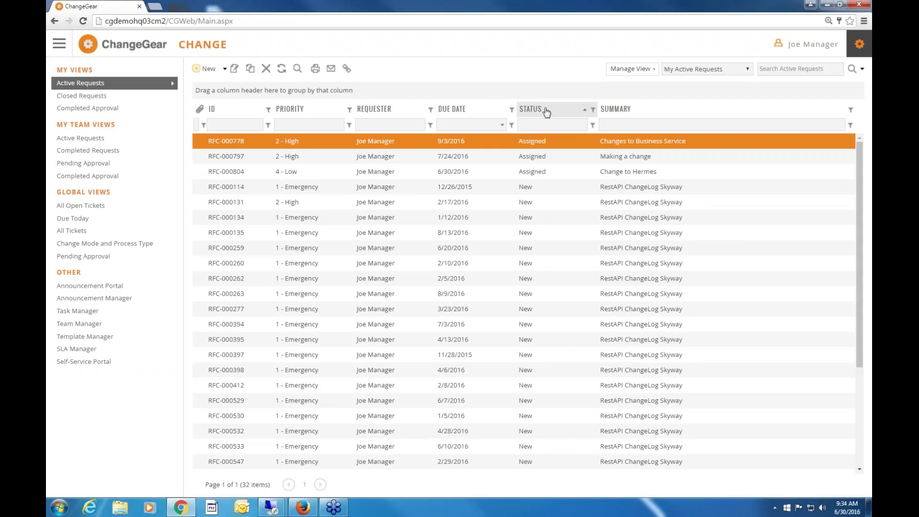
pyautogui.click(546, 111)
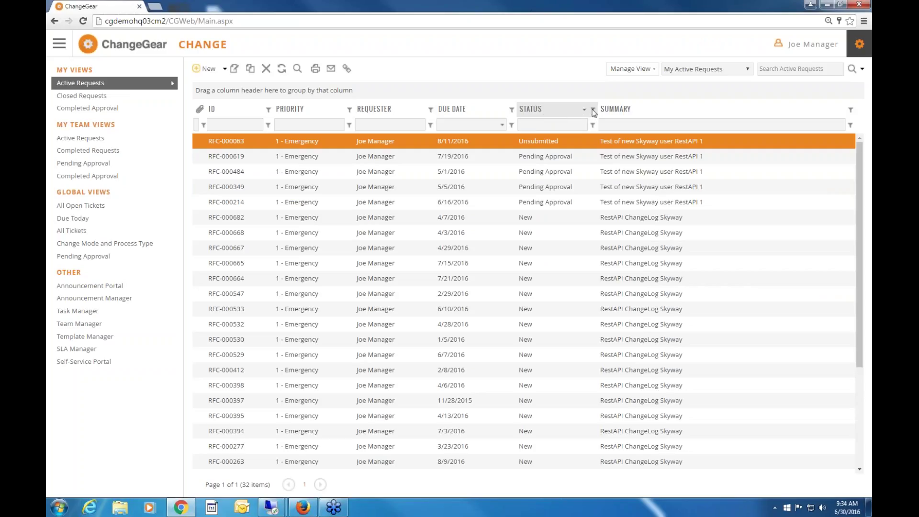
# Filter status to New and Pending Approval, then only Assigned, then back to all statuses.
pyautogui.click(593, 110)
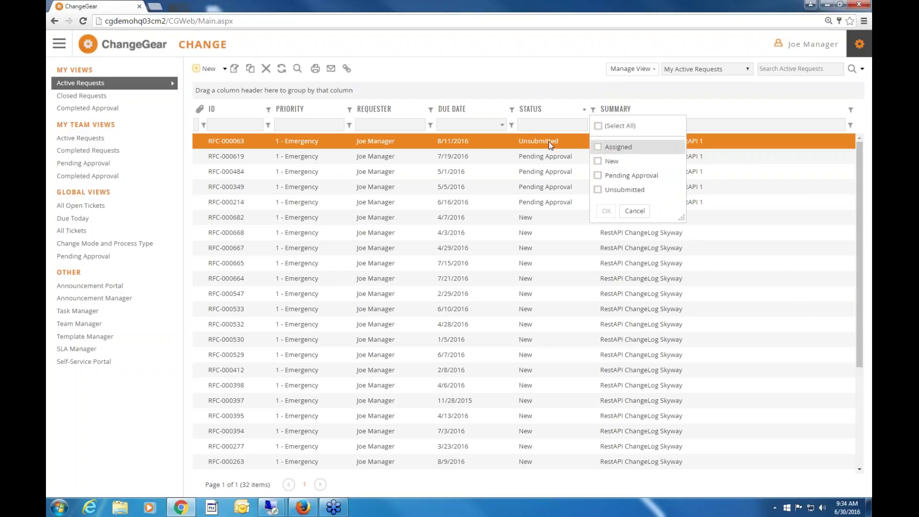
pyautogui.click(598, 162)
pyautogui.click(597, 176)
pyautogui.click(606, 211)
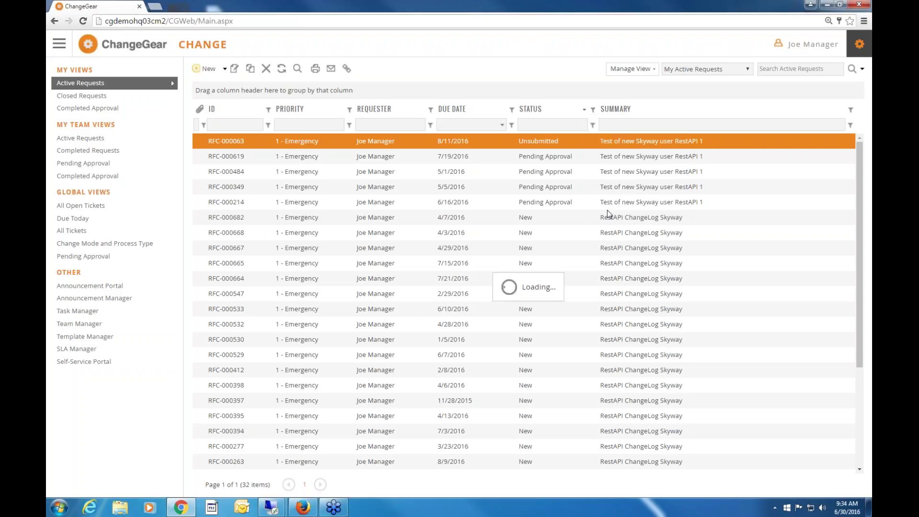
pyautogui.click(593, 109)
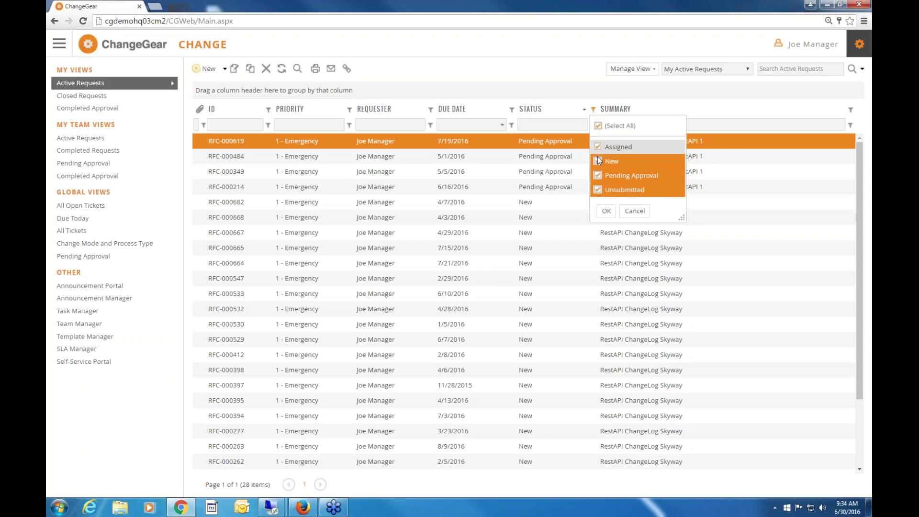
pyautogui.click(598, 162)
pyautogui.click(598, 175)
pyautogui.click(598, 189)
pyautogui.click(599, 147)
pyautogui.click(605, 210)
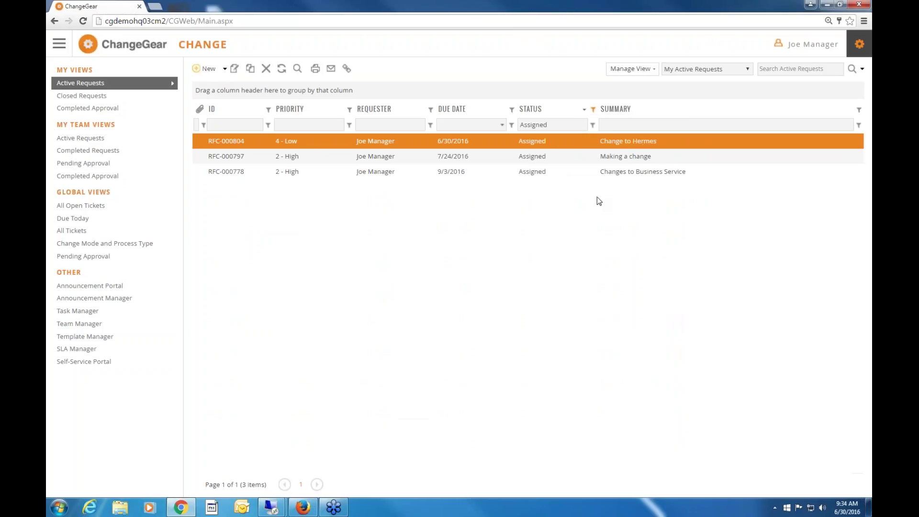
pyautogui.click(592, 109)
pyautogui.click(597, 126)
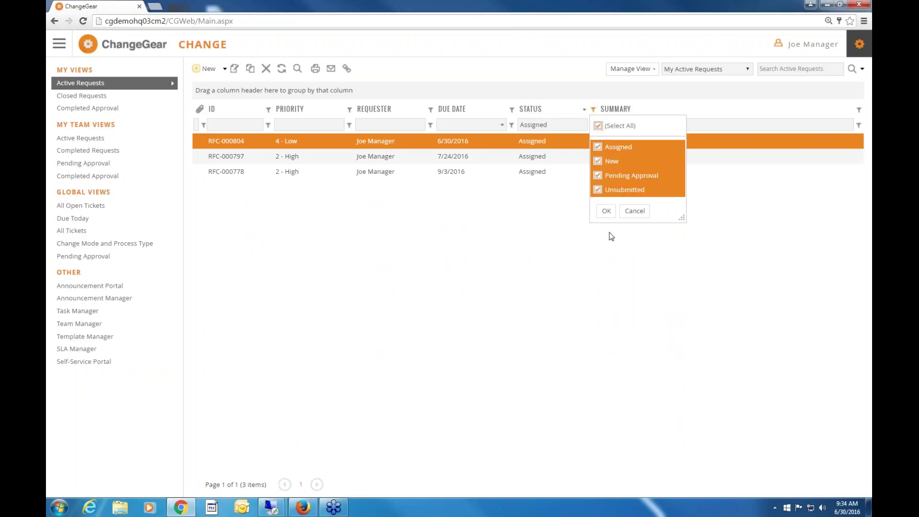
pyautogui.click(606, 210)
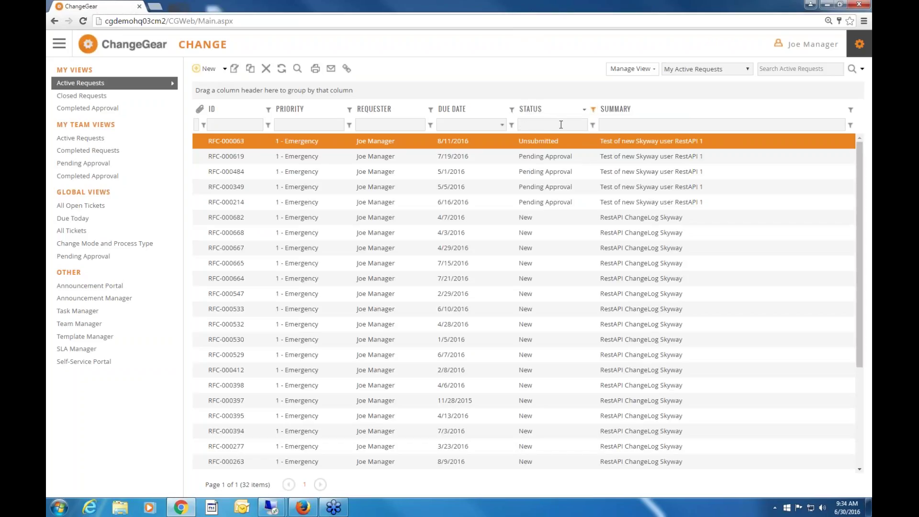
# Filter Summary by 'rest', trying Begins with and Ends with before settling on Contains.
pyautogui.click(624, 126)
pyautogui.write('rest')
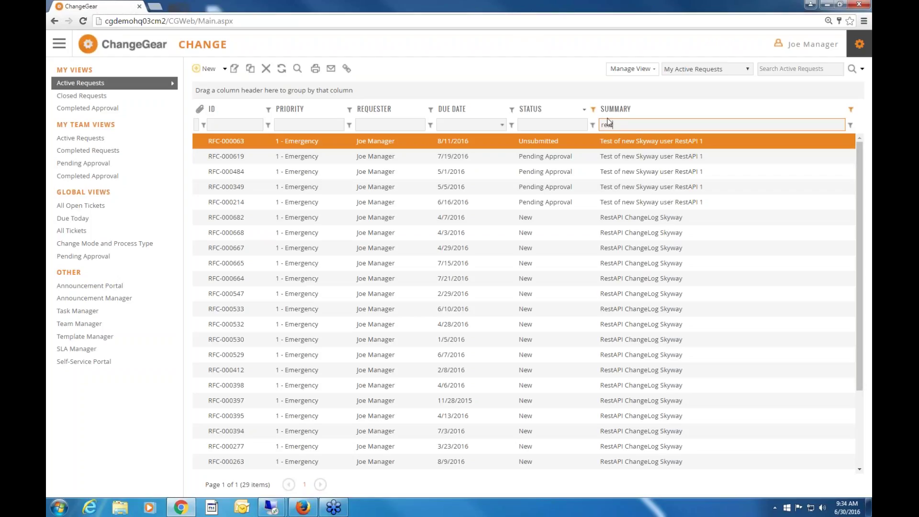
pyautogui.click(850, 126)
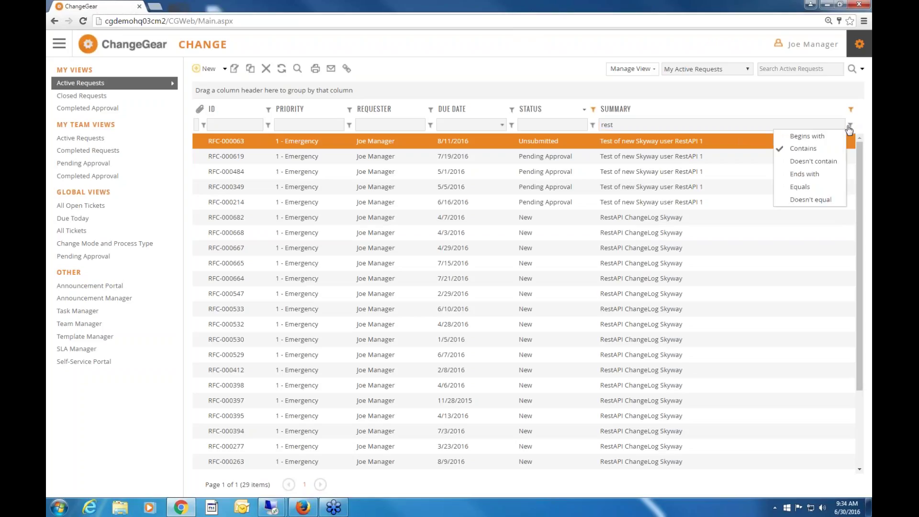
pyautogui.click(821, 138)
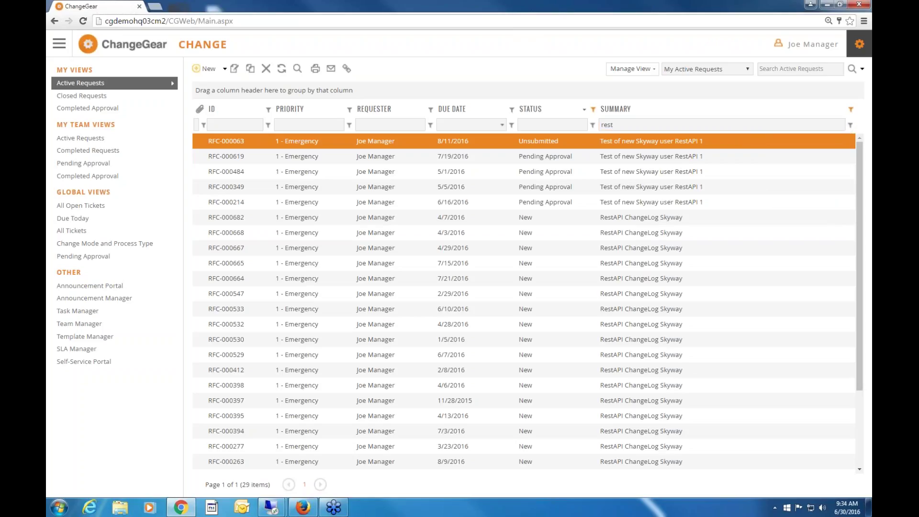
pyautogui.click(850, 125)
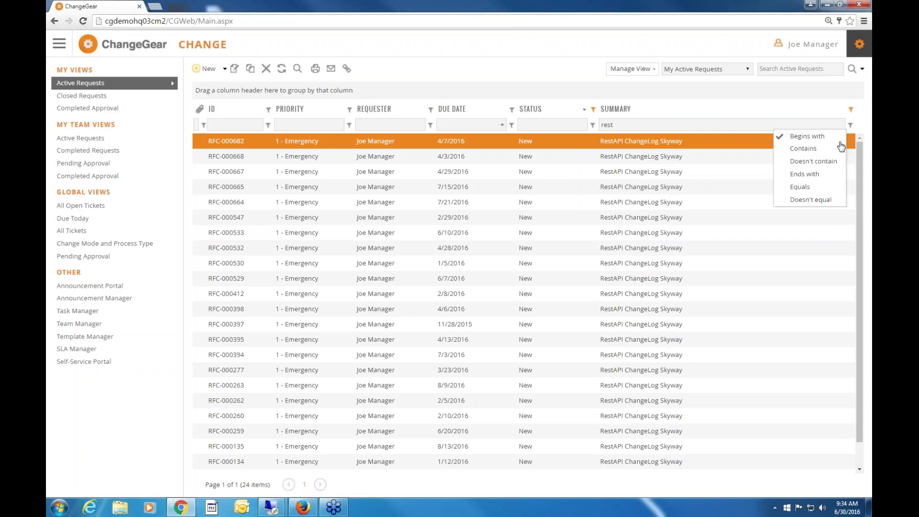
pyautogui.click(819, 175)
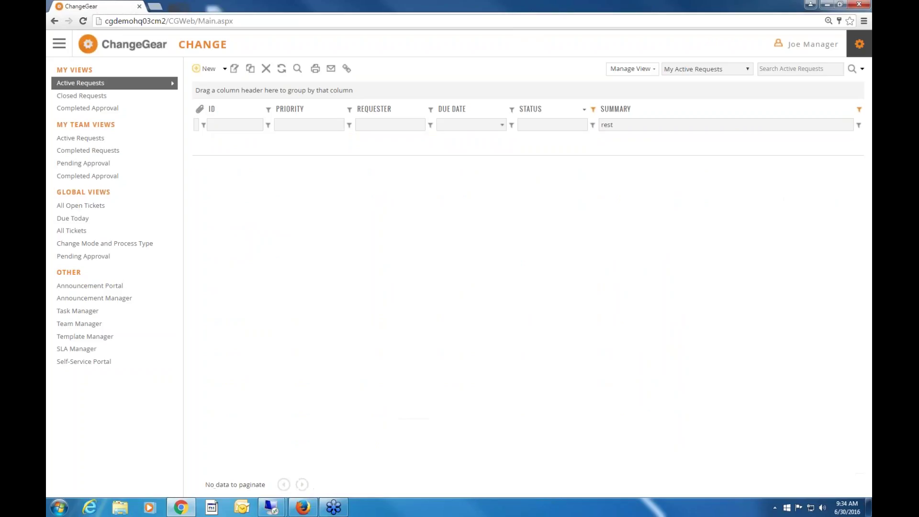
pyautogui.click(858, 125)
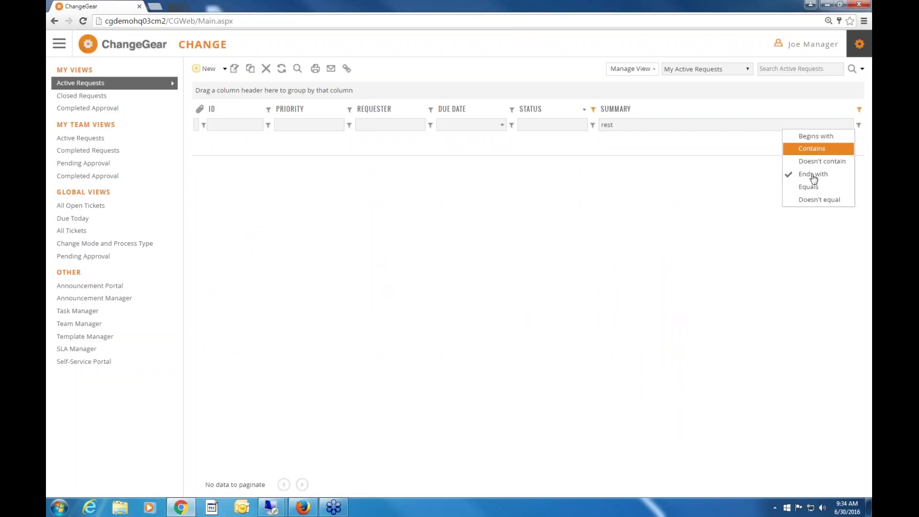
pyautogui.click(816, 148)
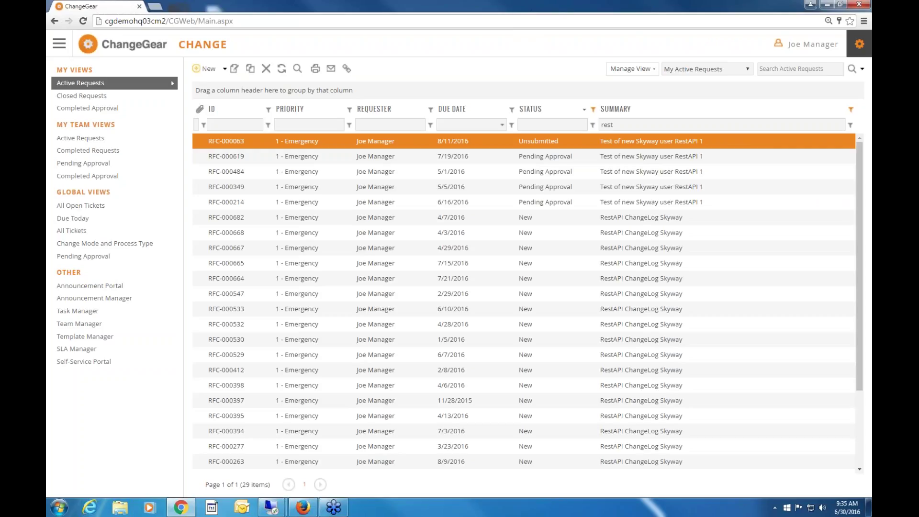
# Clear all values from the Status filter list.
pyautogui.click(593, 110)
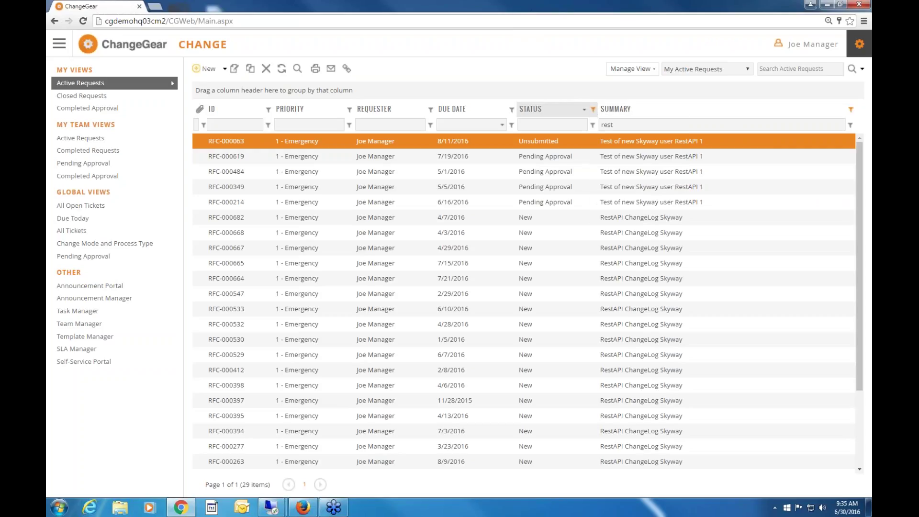
pyautogui.click(593, 110)
pyautogui.click(594, 112)
pyautogui.click(597, 126)
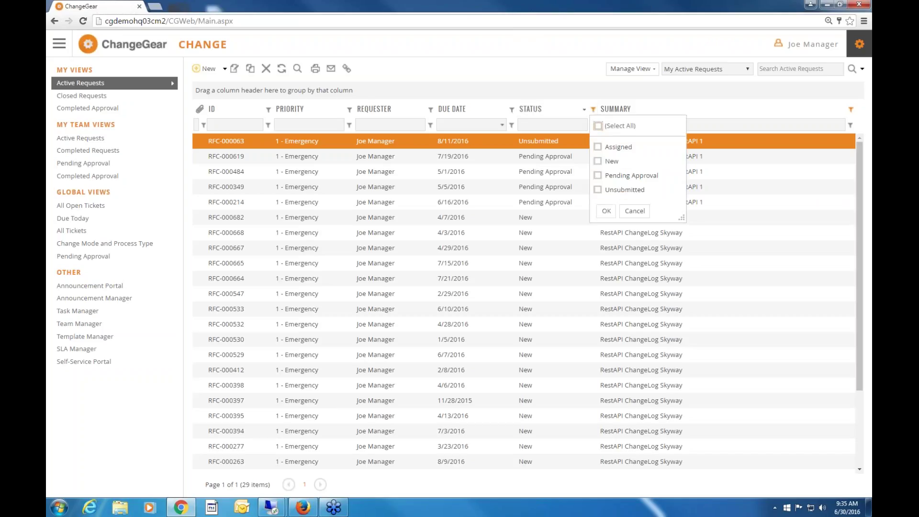
# Group the requests by Status, remove the grouping, then switch to the All Tickets global view.
pyautogui.moveTo(541, 115); pyautogui.dragTo(476, 91)
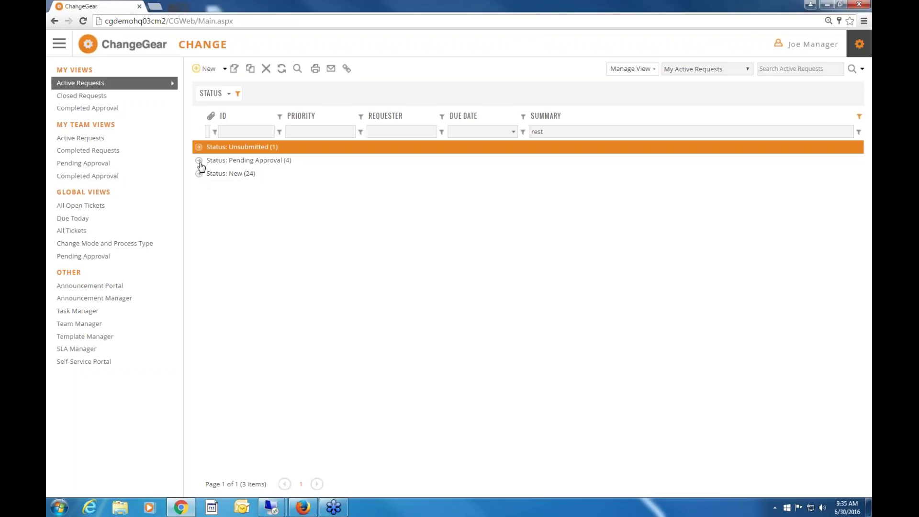
pyautogui.moveTo(215, 96); pyautogui.dragTo(526, 114)
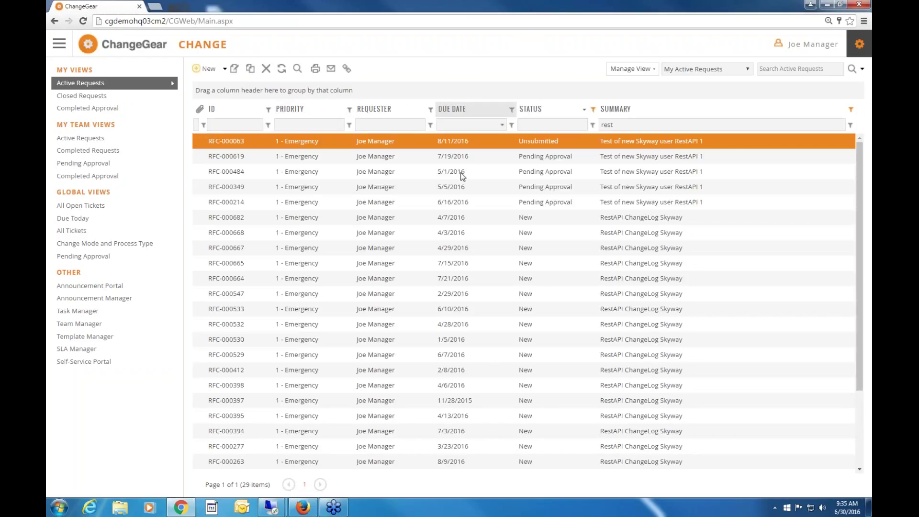
pyautogui.click(80, 231)
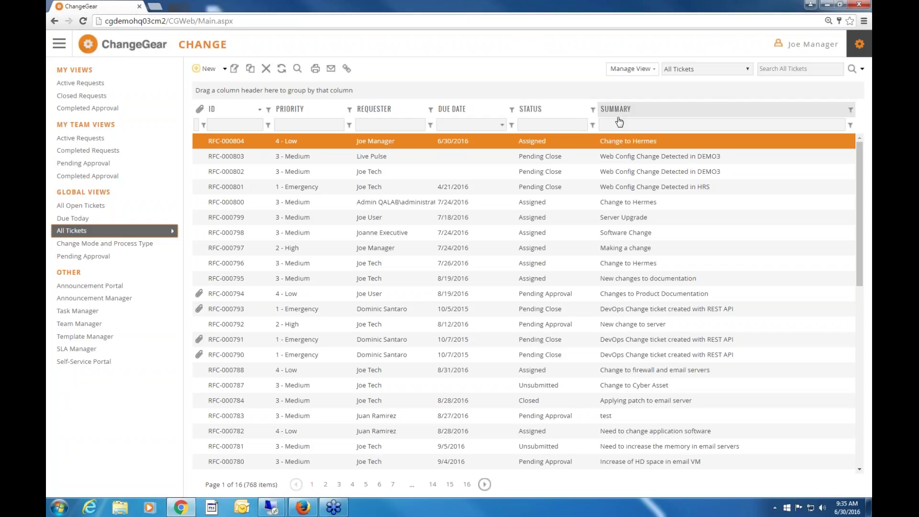
# Add the Owner field from the Field Chooser as a column before Requester and widen it.
pyautogui.click(651, 72)
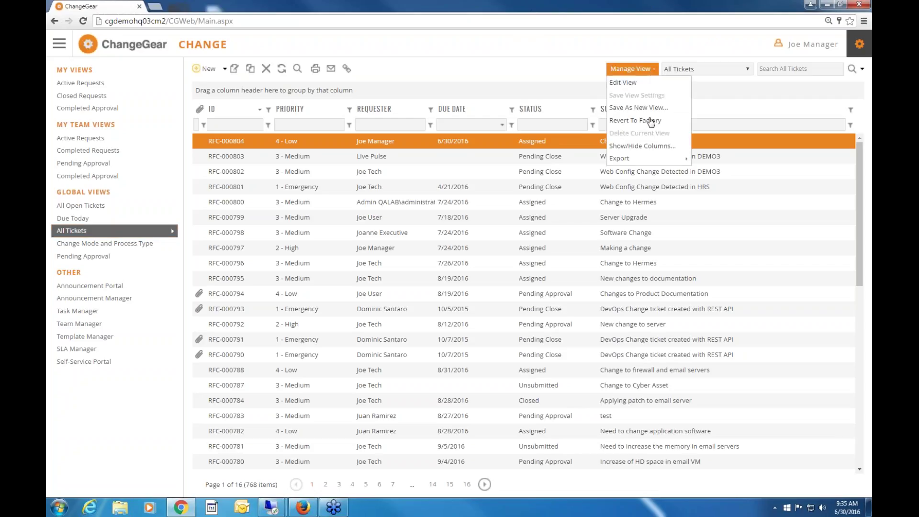
pyautogui.click(652, 147)
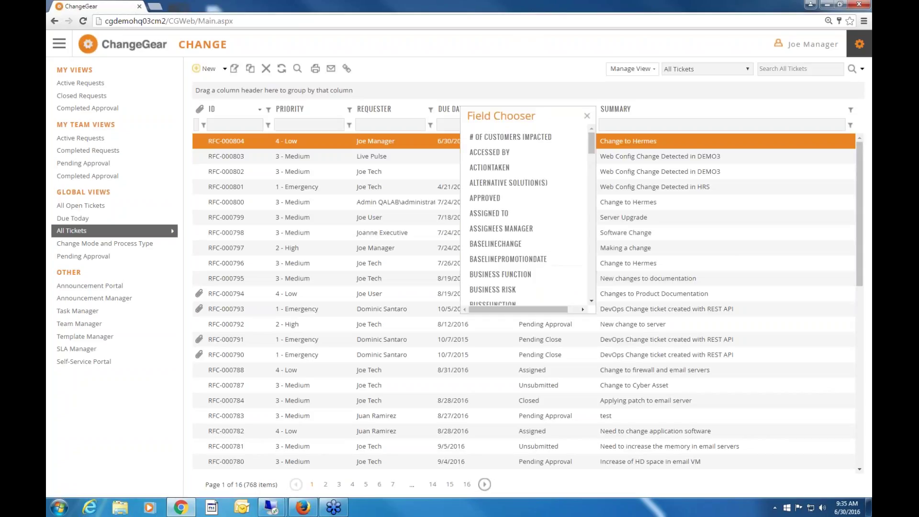
pyautogui.moveTo(528, 220)
pyautogui.mouseDown()
pyautogui.moveTo(459, 182)
pyautogui.moveTo(453, 161)
pyautogui.moveTo(545, 225)
pyautogui.mouseUp()
pyautogui.scroll(-10, 591, 273)
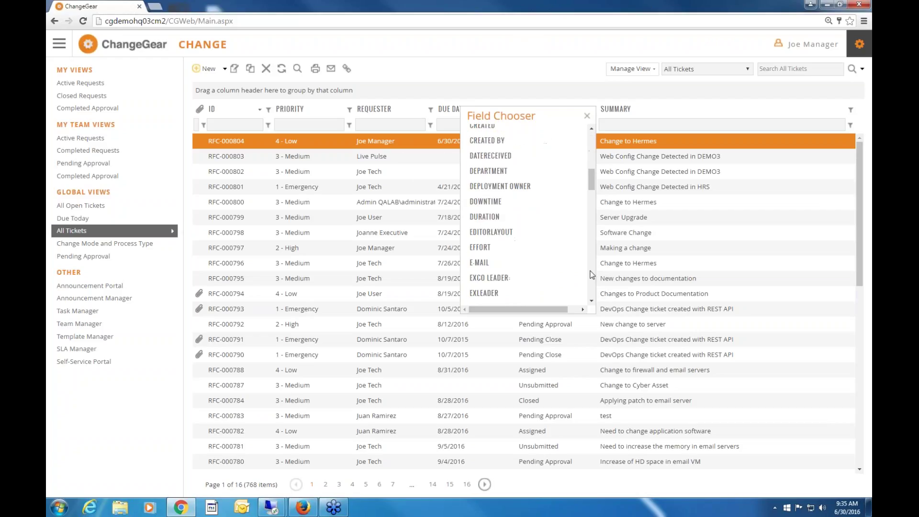
pyautogui.scroll(-12, 592, 274)
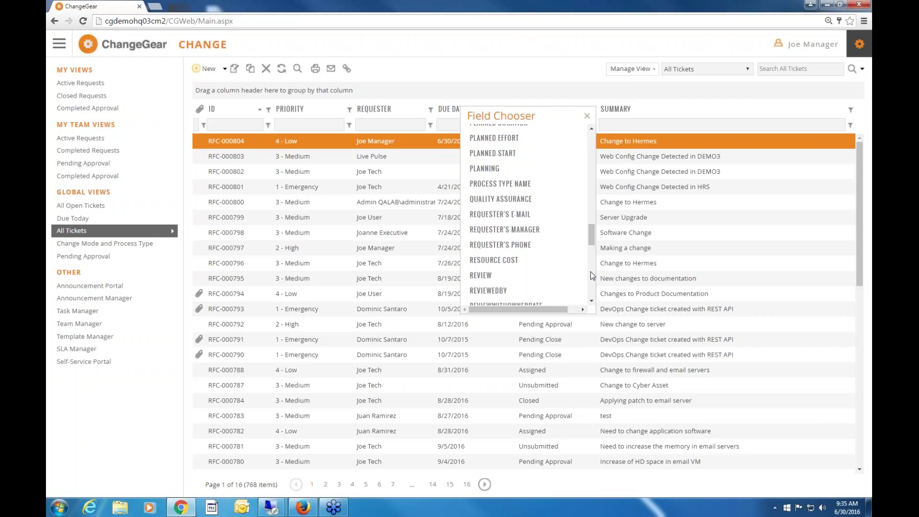
pyautogui.scroll(-3, 592, 275)
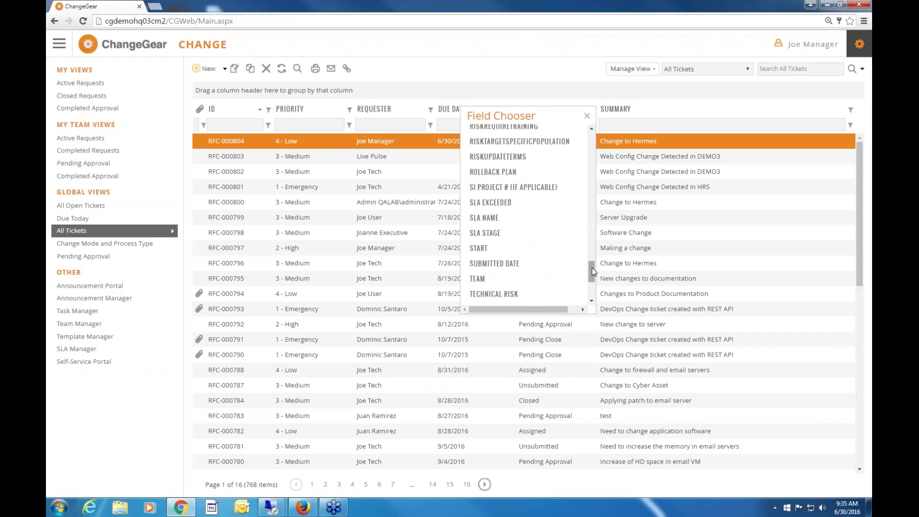
pyautogui.scroll(4, 594, 254)
pyautogui.scroll(10, 593, 246)
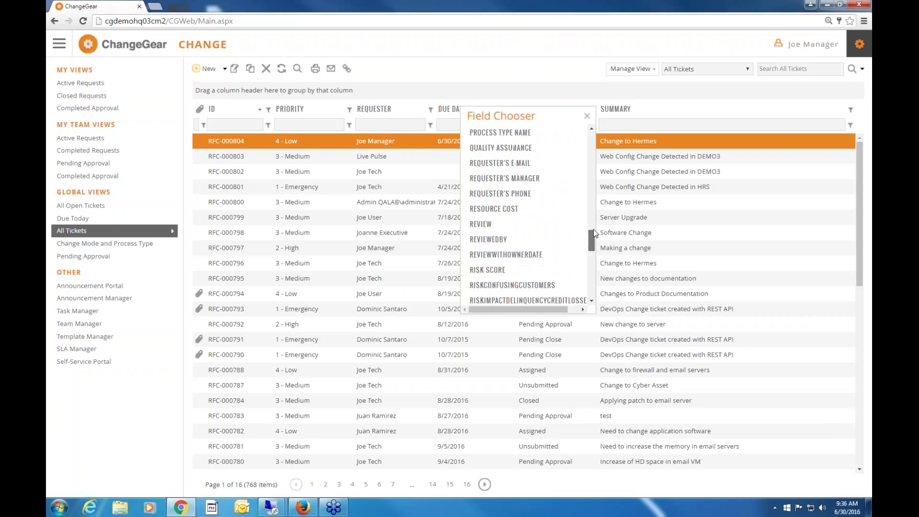
pyautogui.moveTo(481, 201)
pyautogui.mouseDown()
pyautogui.moveTo(481, 191)
pyautogui.moveTo(438, 170)
pyautogui.moveTo(397, 126)
pyautogui.moveTo(369, 112)
pyautogui.mouseUp()
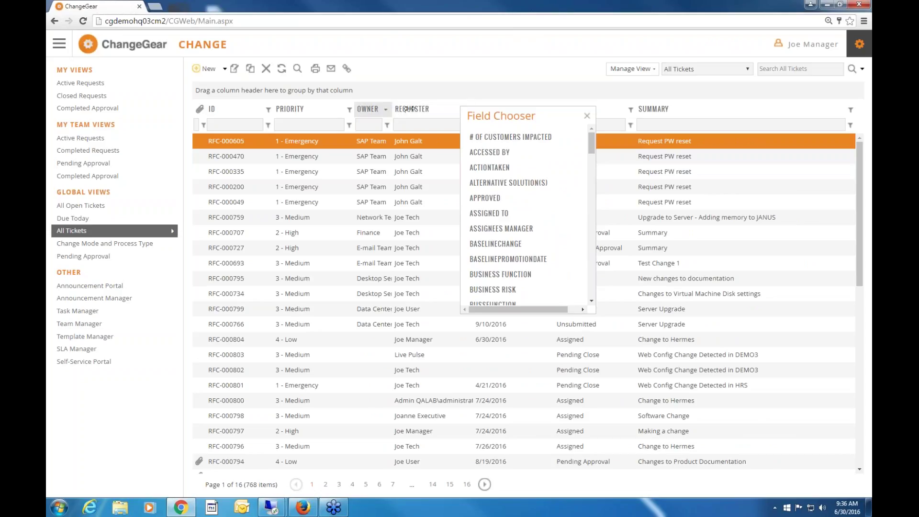
pyautogui.moveTo(408, 109); pyautogui.dragTo(524, 138)
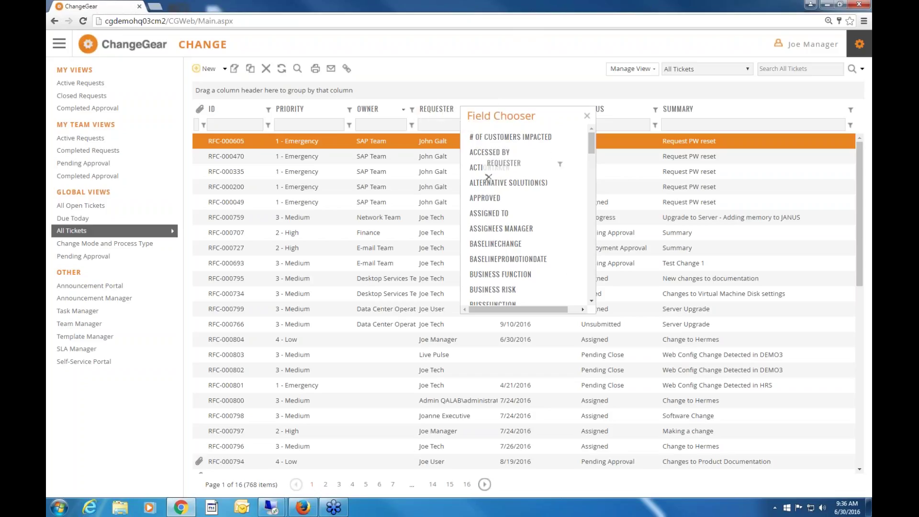
# Close the Field Chooser and filter the Summary column for 'Email'.
pyautogui.click(587, 115)
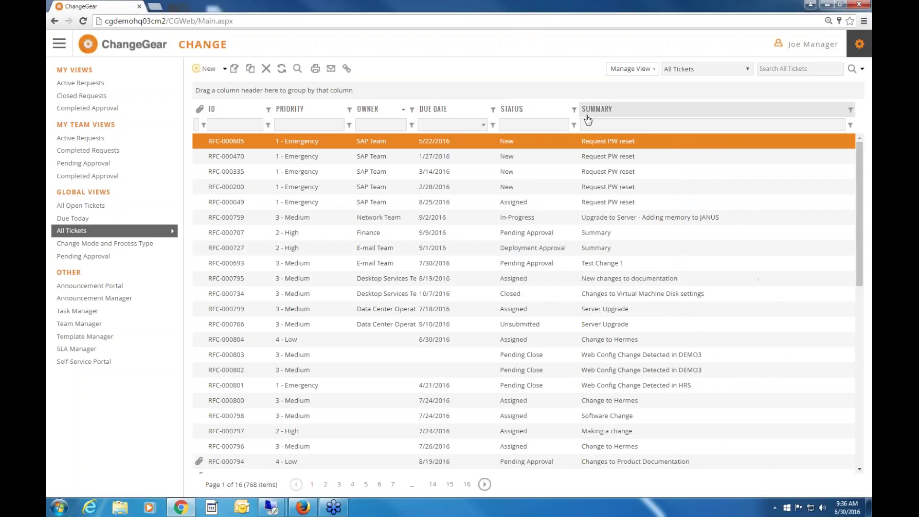
pyautogui.click(632, 124)
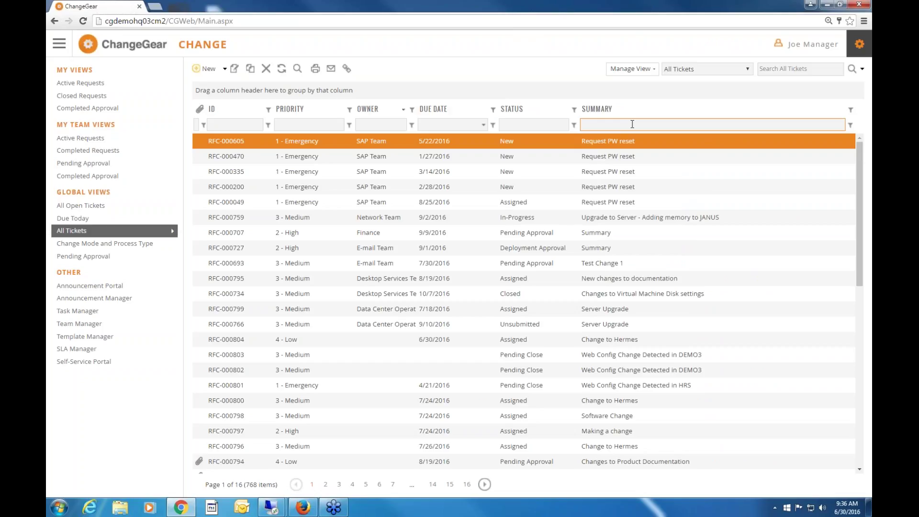
pyautogui.write('Email')
pyautogui.press('Return')
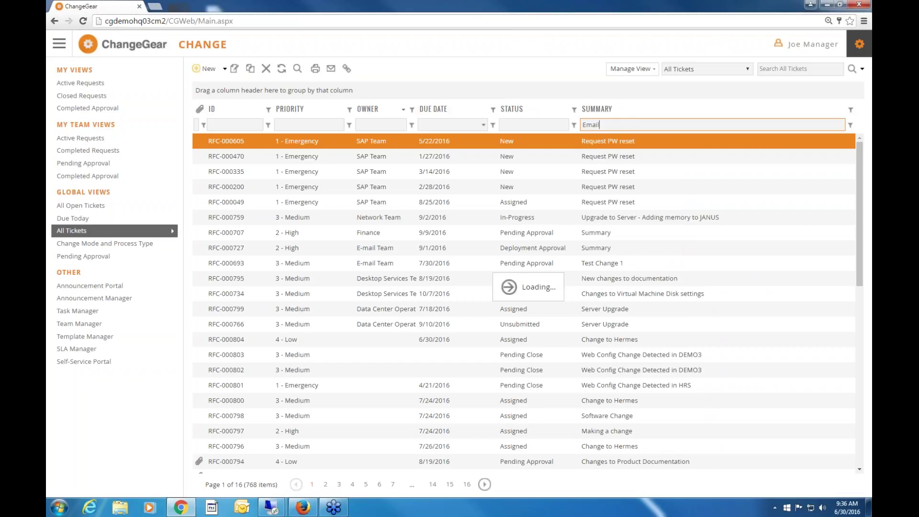
# Save the filtered grid as a new view named 'RFC Affecting Email'.
pyautogui.click(655, 70)
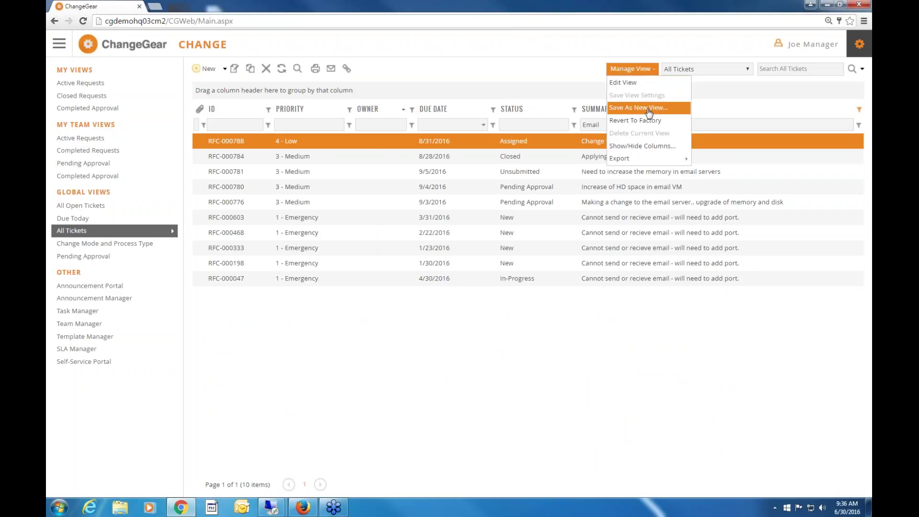
pyautogui.click(649, 109)
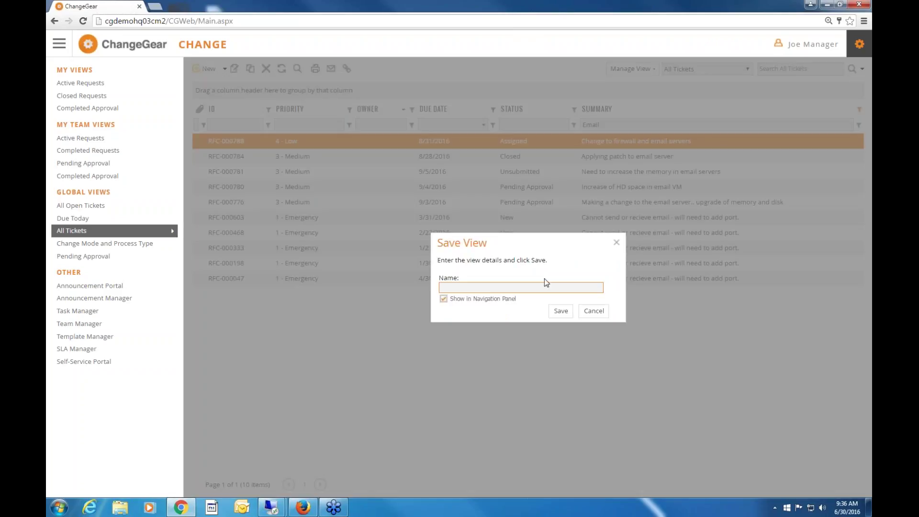
pyautogui.write('RFC Affecting Email')
pyautogui.press('Return')
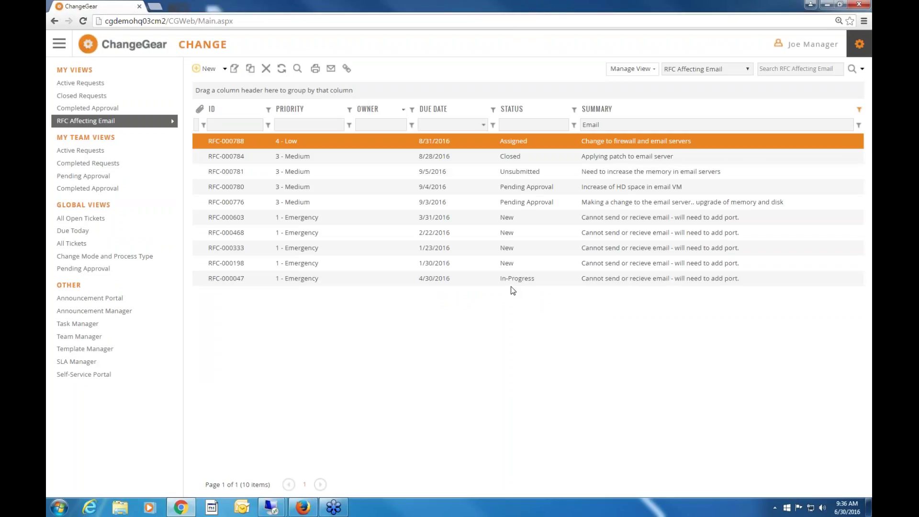
pyautogui.click(649, 70)
pyautogui.moveTo(644, 160)
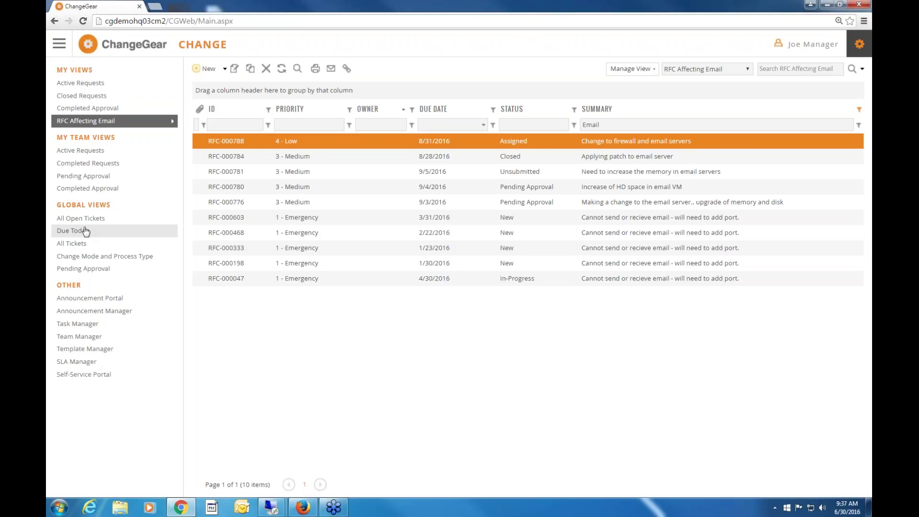
# Open change request RFC-000603 in its own enlarged window.
pyautogui.doubleClick(409, 219)
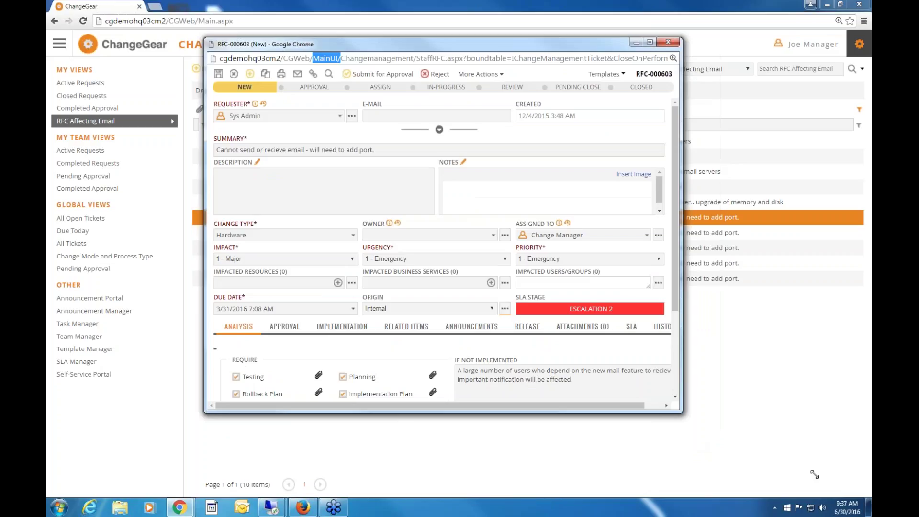
pyautogui.moveTo(813, 474); pyautogui.dragTo(815, 476)
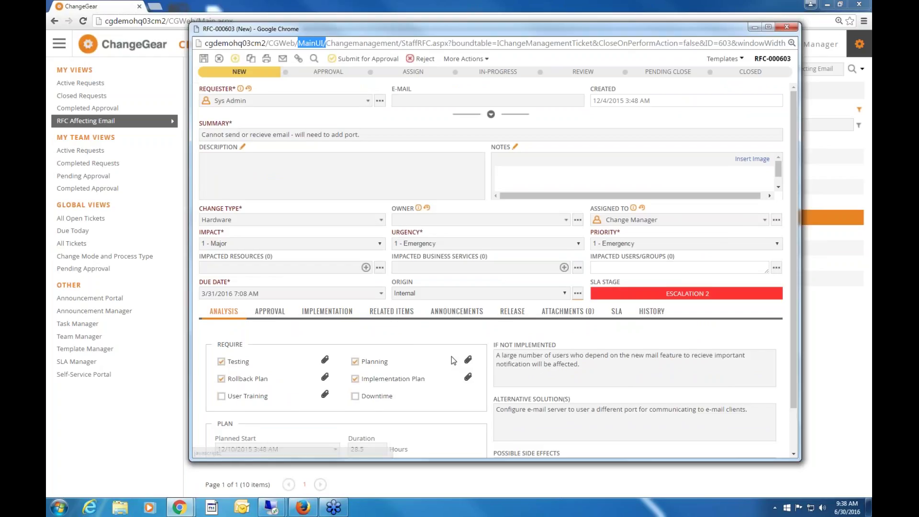
pyautogui.scroll(-1, 451, 356)
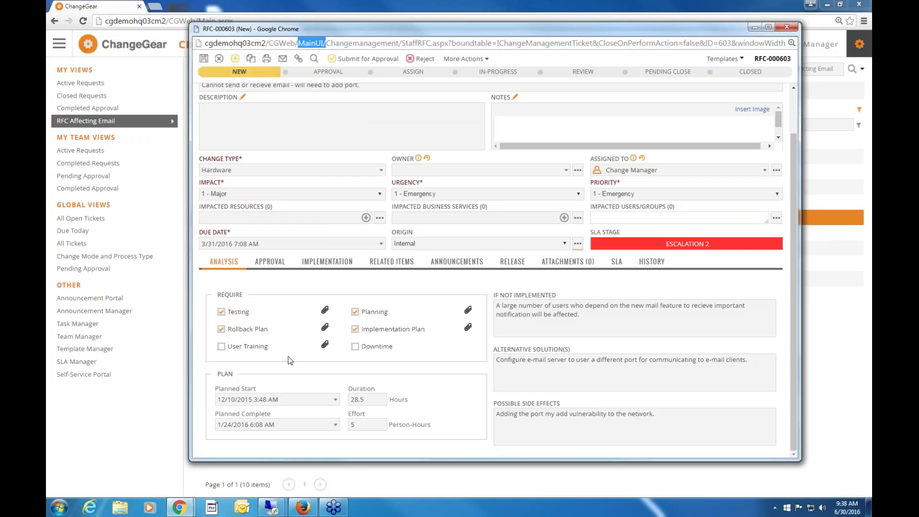
# Show RFC-000603's Implementation section, with no tasks, zero effort and $0.00 costs.
pyautogui.click(326, 262)
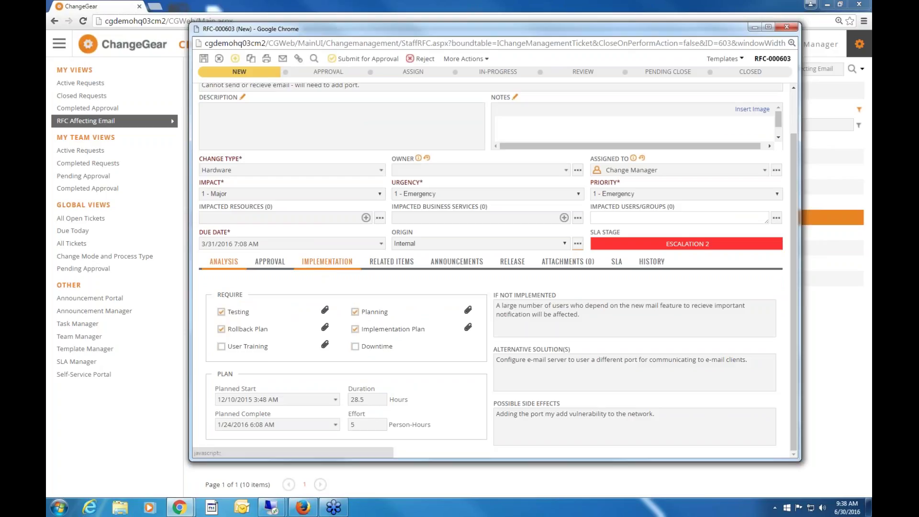
pyautogui.scroll(-3, 682, 412)
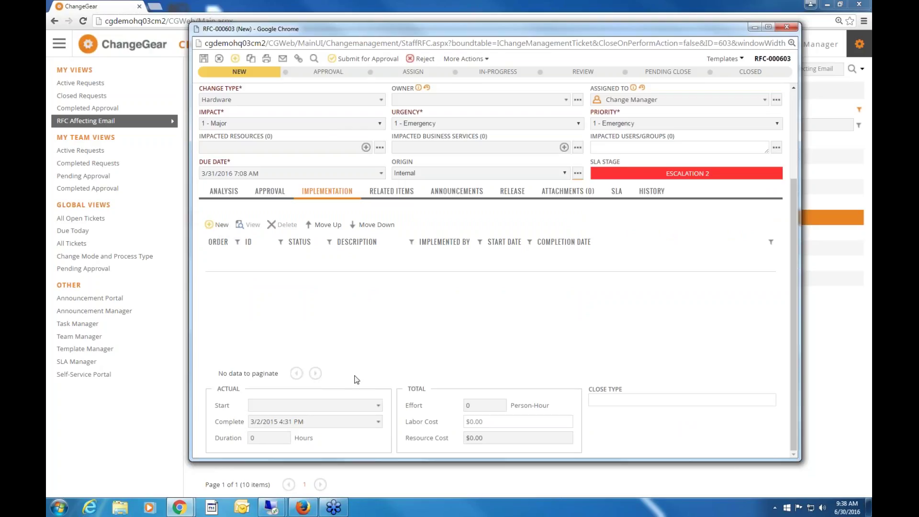
pyautogui.click(223, 194)
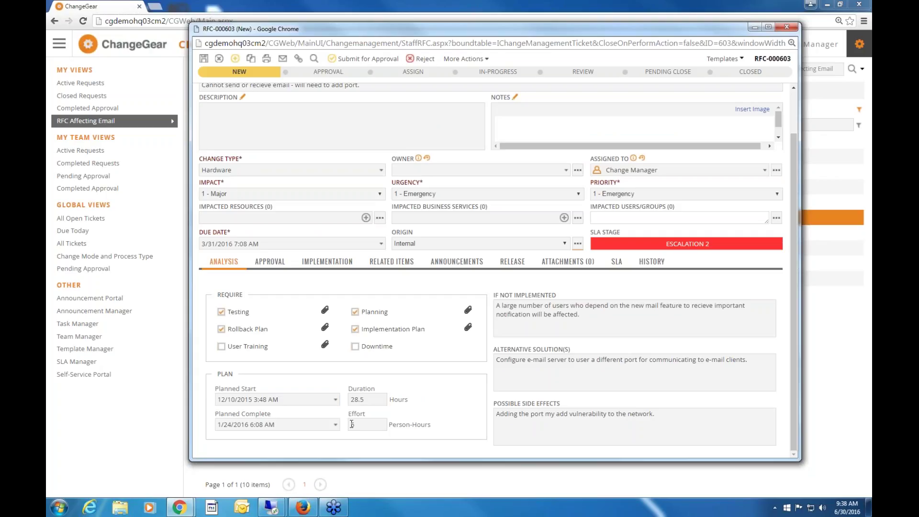
pyautogui.click(322, 264)
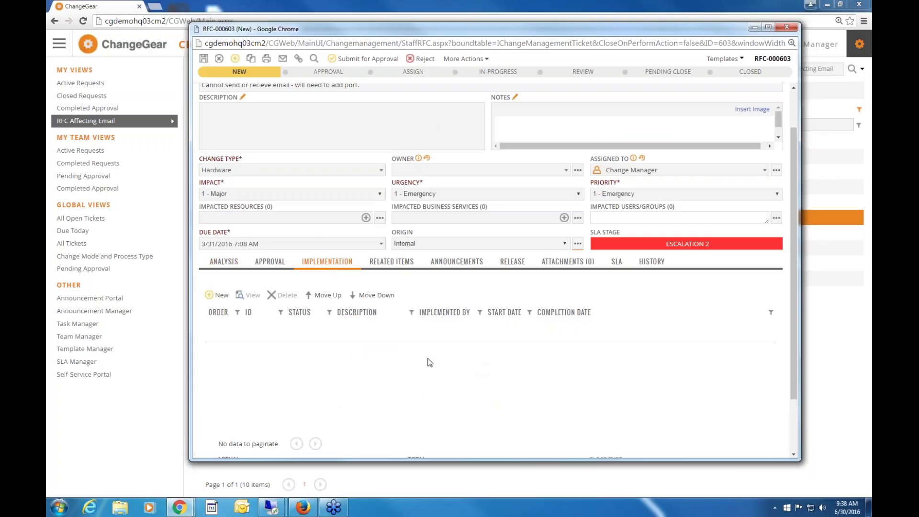
pyautogui.scroll(-2, 429, 362)
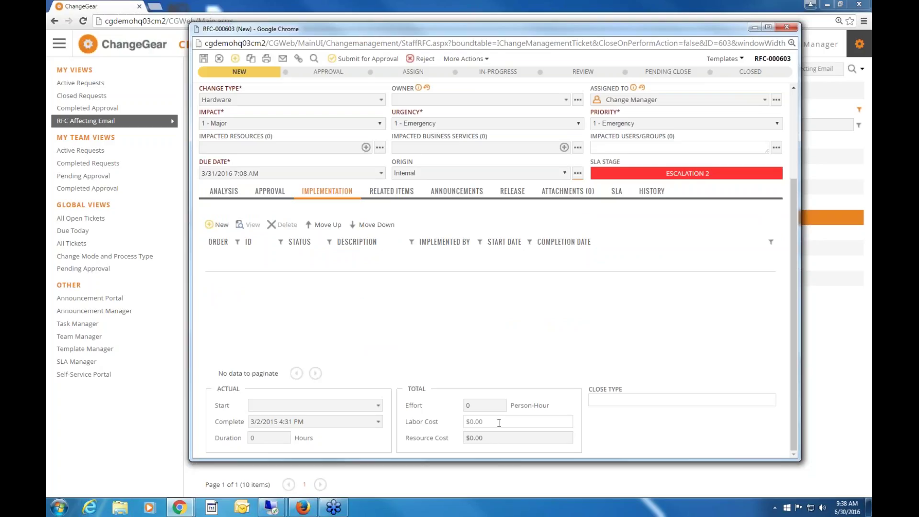
# Add an Impact Assessment task with duration 2 and effort 1, and close the task.
pyautogui.click(221, 228)
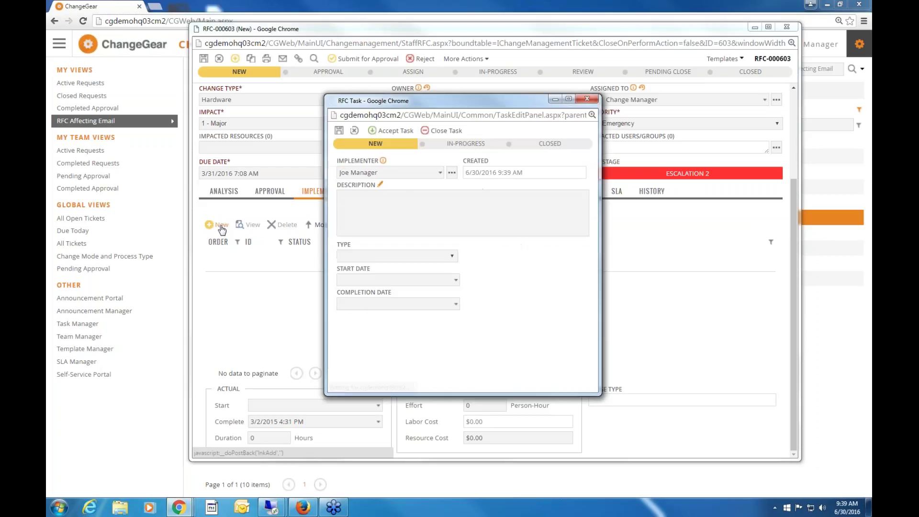
pyautogui.click(451, 256)
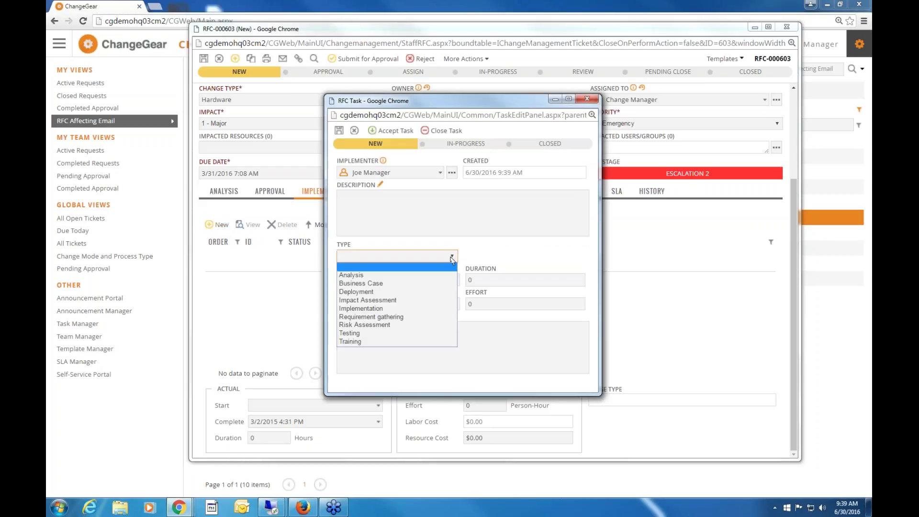
pyautogui.click(409, 304)
pyautogui.press('Tab')
pyautogui.write('2')
pyautogui.press('Tab')
pyautogui.write('1')
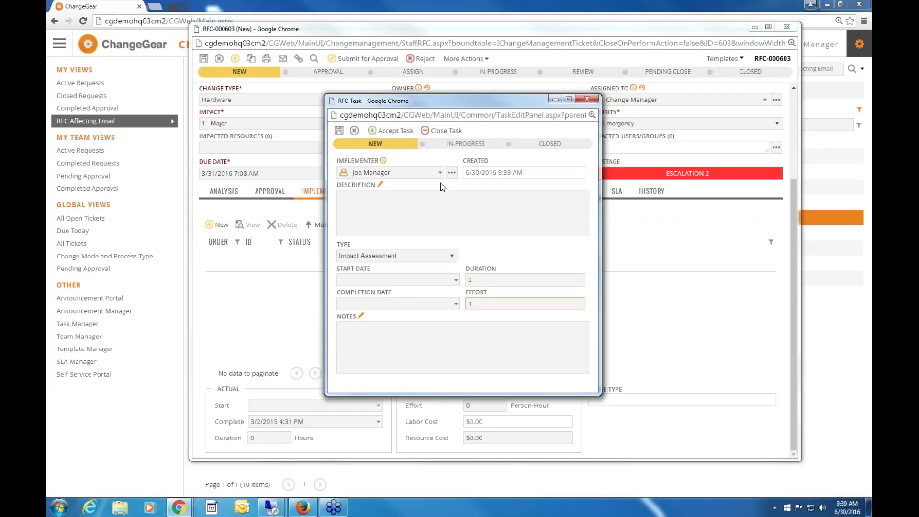
pyautogui.click(443, 130)
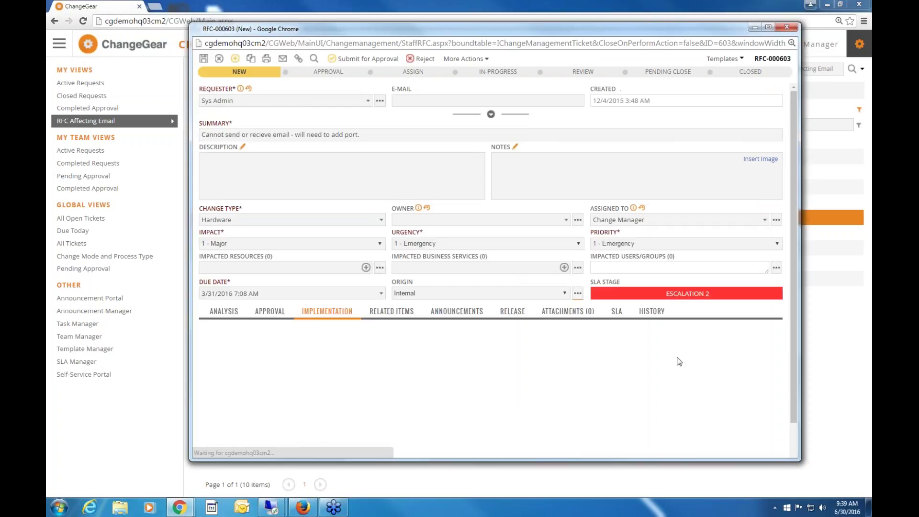
# Check the new task, then view RFC-000603's Related Items and its empty Announcements.
pyautogui.scroll(-3, 696, 374)
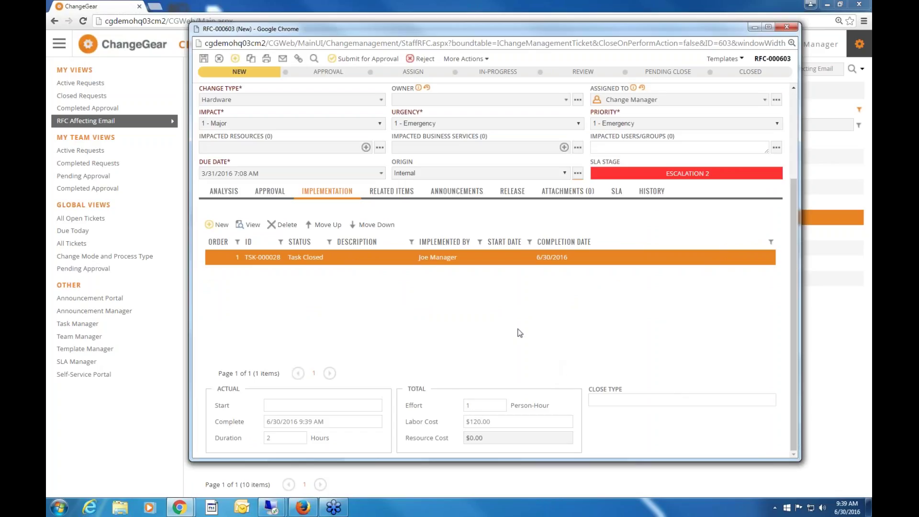
pyautogui.click(386, 193)
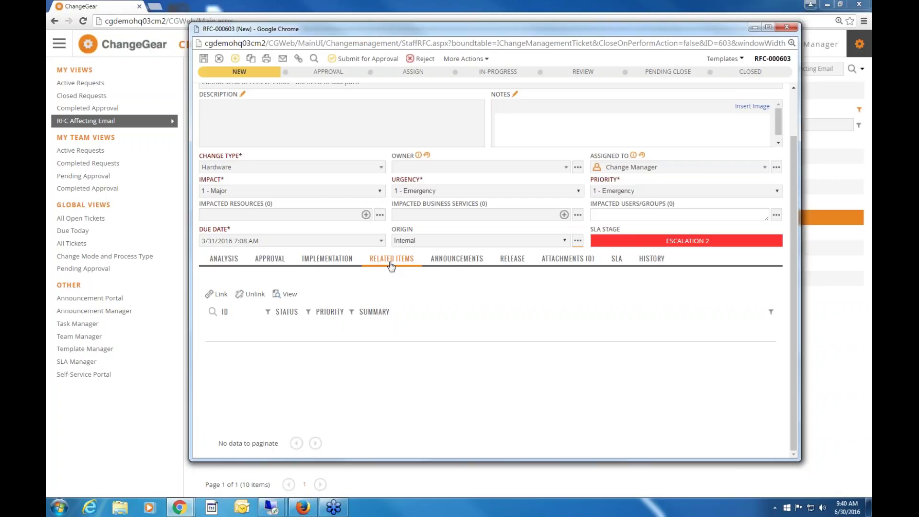
pyautogui.click(450, 260)
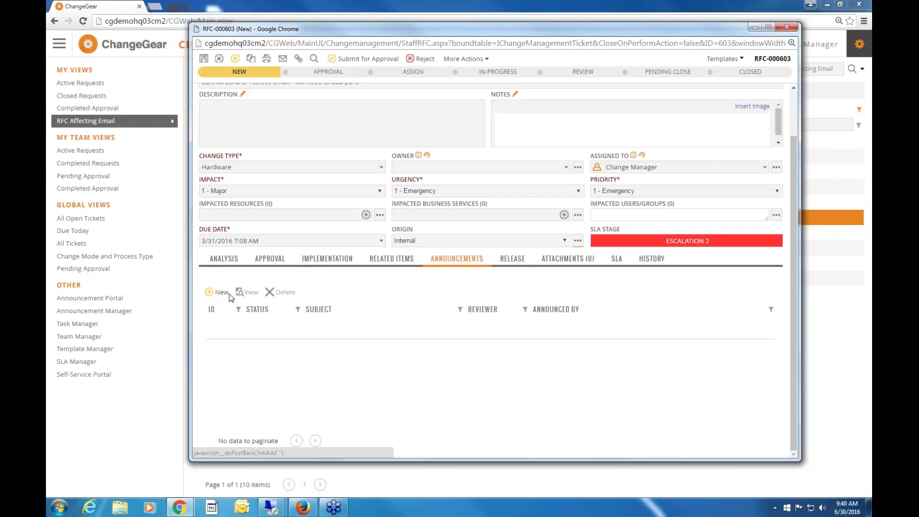
# Visit the Self-Service Portal home page, then return to the change request list.
pyautogui.click(77, 377)
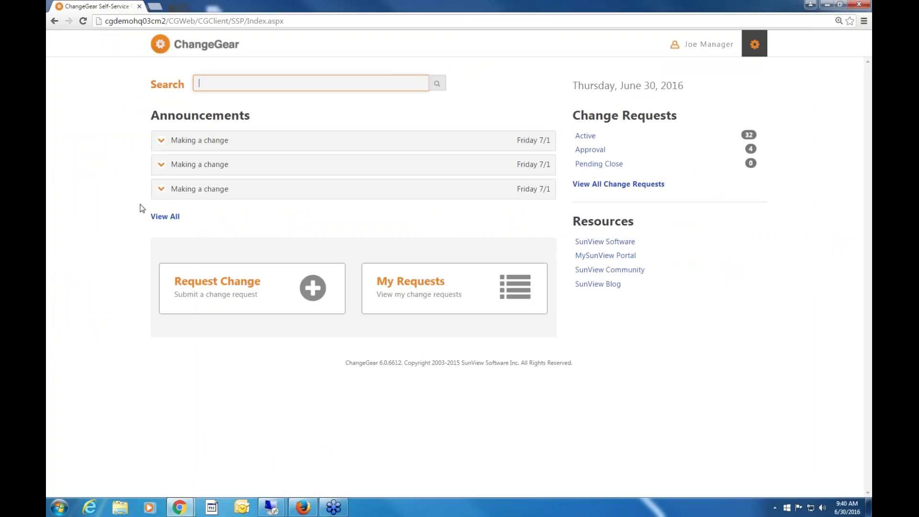
pyautogui.click(55, 21)
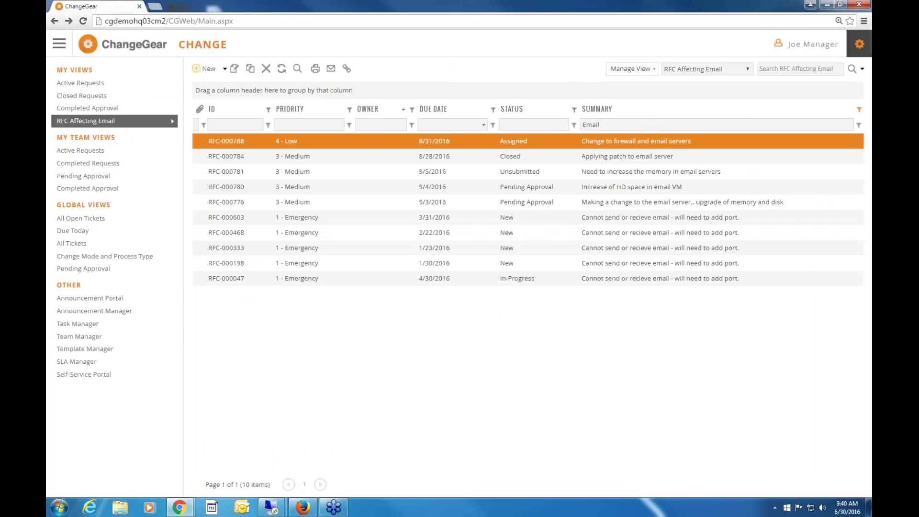
# Bring back the RFC-000603 window, review its Release sign-off details, then view its empty Attachments.
pyautogui.moveTo(179, 507)
pyautogui.click(269, 430)
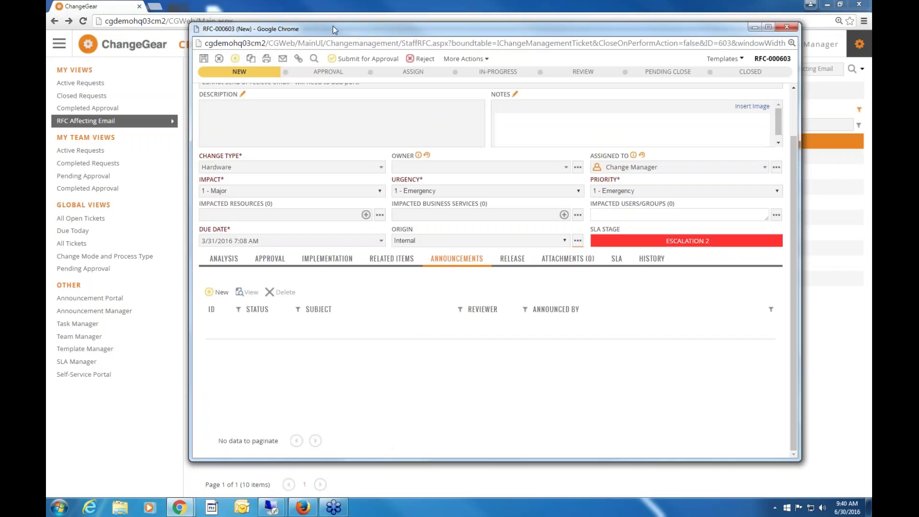
pyautogui.moveTo(332, 26); pyautogui.dragTo(305, 21)
pyautogui.click(484, 254)
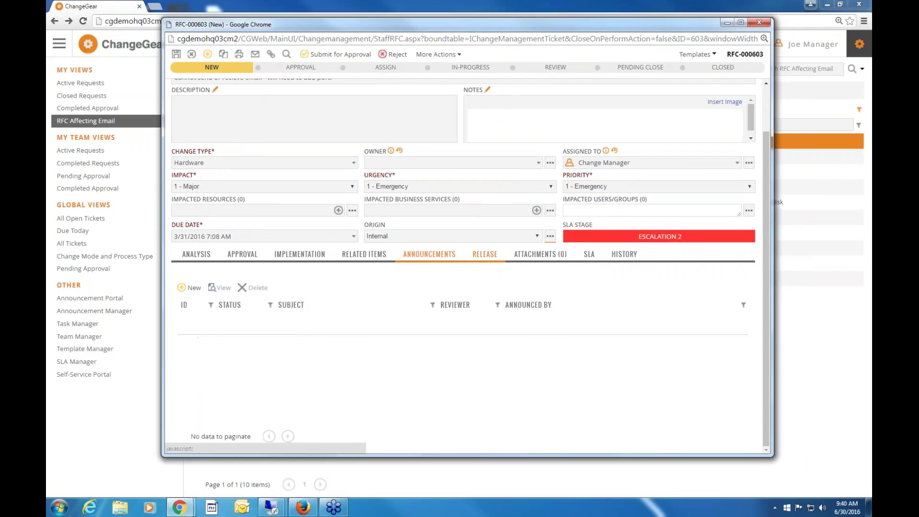
pyautogui.scroll(1, 670, 242)
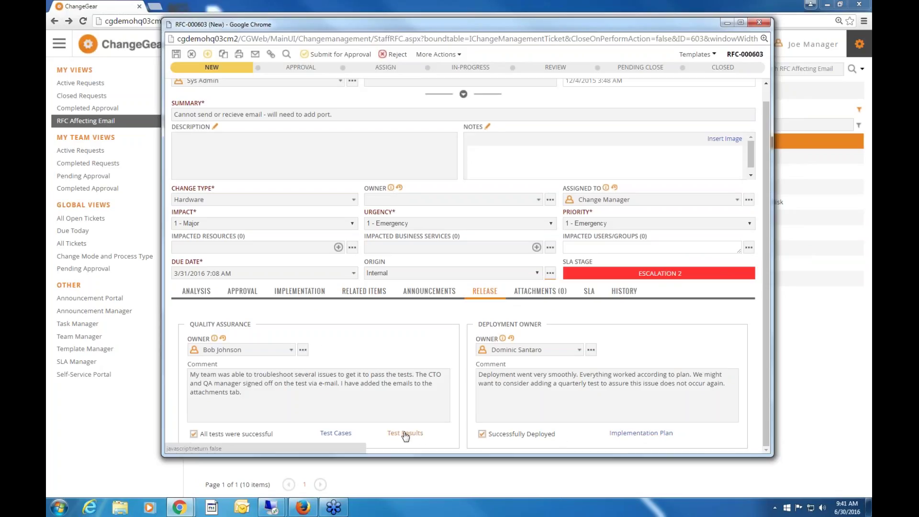
pyautogui.click(534, 296)
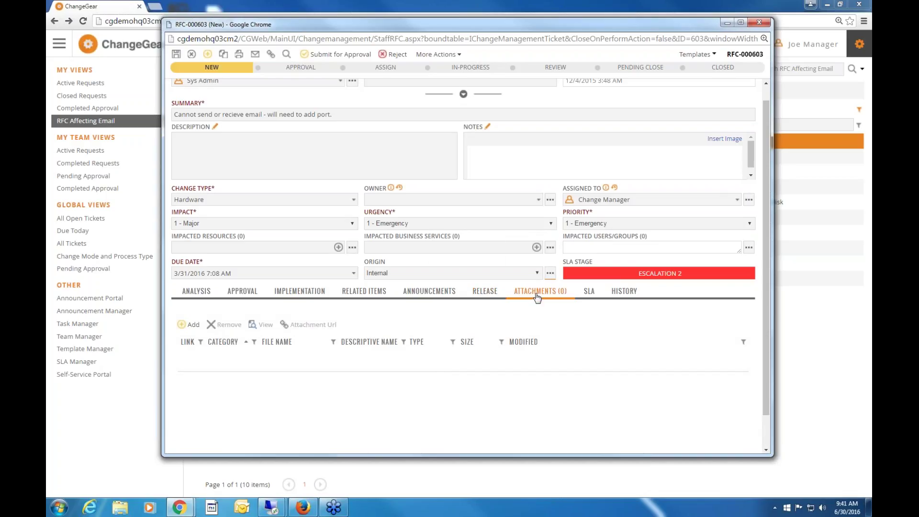
pyautogui.click(191, 324)
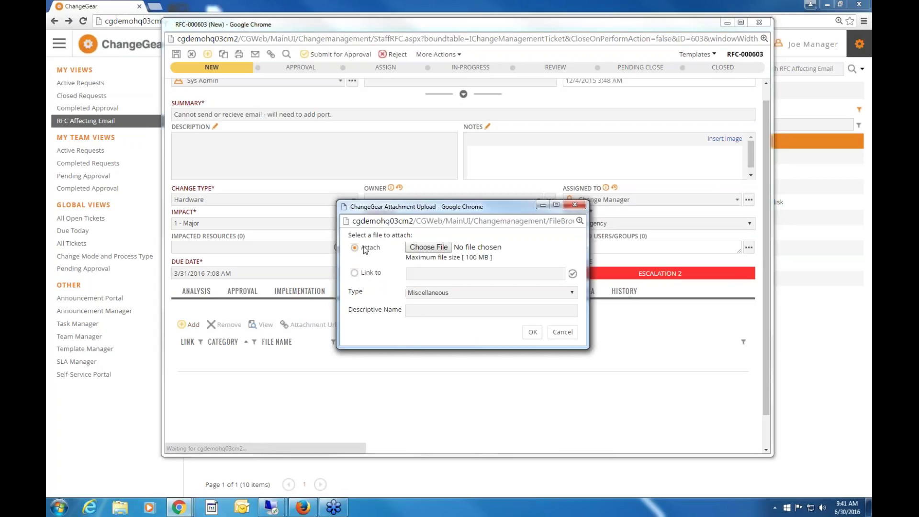
pyautogui.click(354, 273)
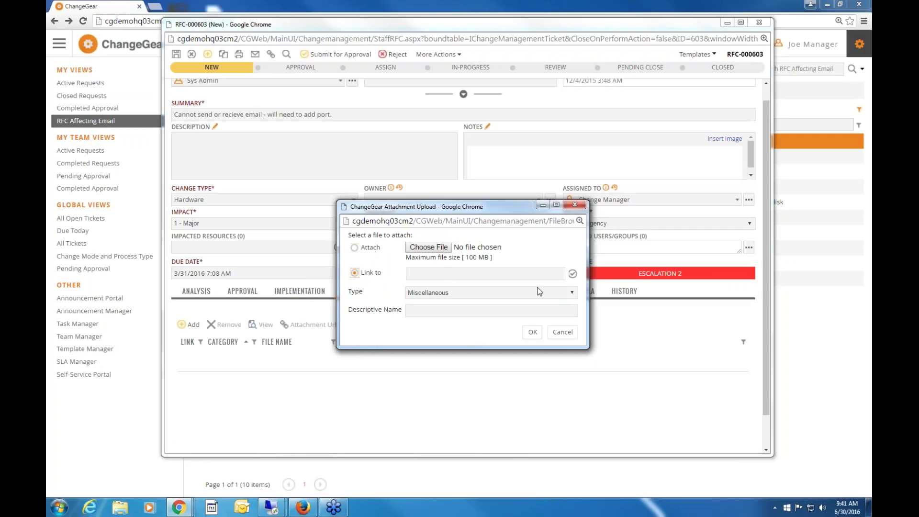
pyautogui.click(563, 334)
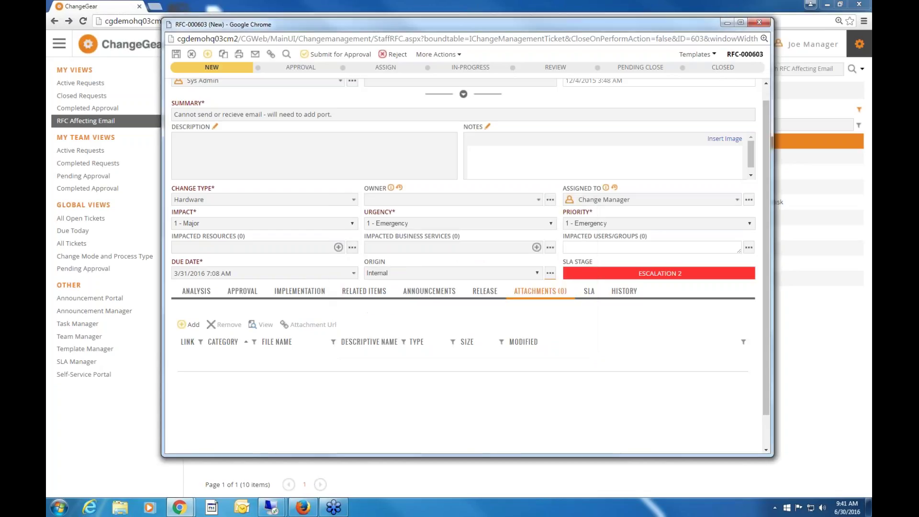
# Review RFC-000603's SLA and History, widening Created By, then close the request window.
pyautogui.click(588, 298)
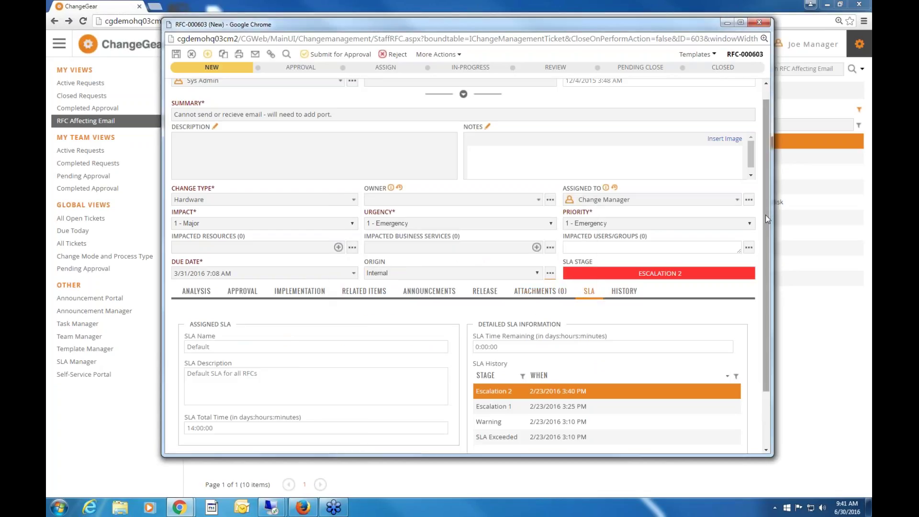
pyautogui.scroll(-2, 401, 304)
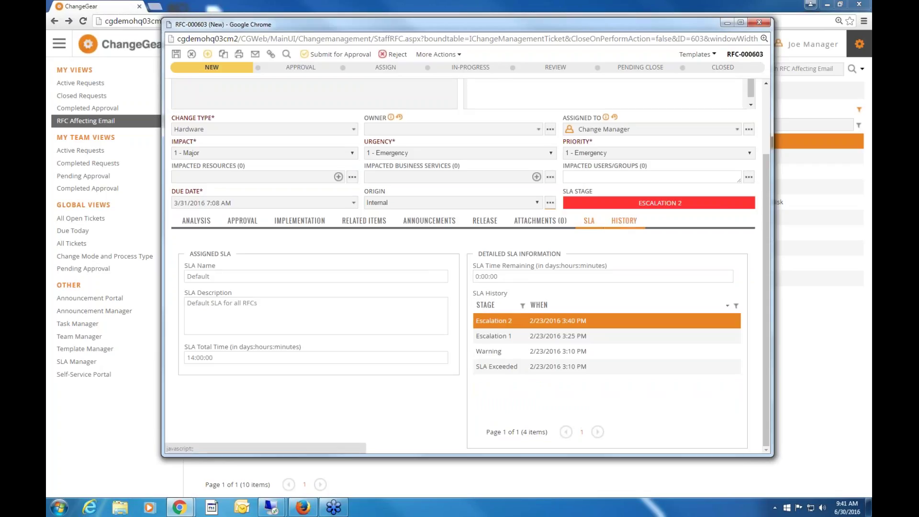
pyautogui.click(616, 219)
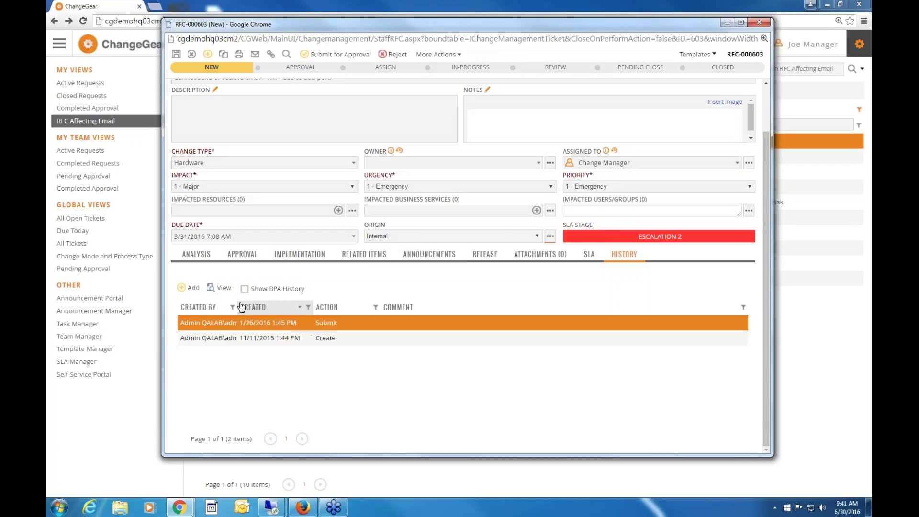
pyautogui.moveTo(251, 305); pyautogui.dragTo(292, 304)
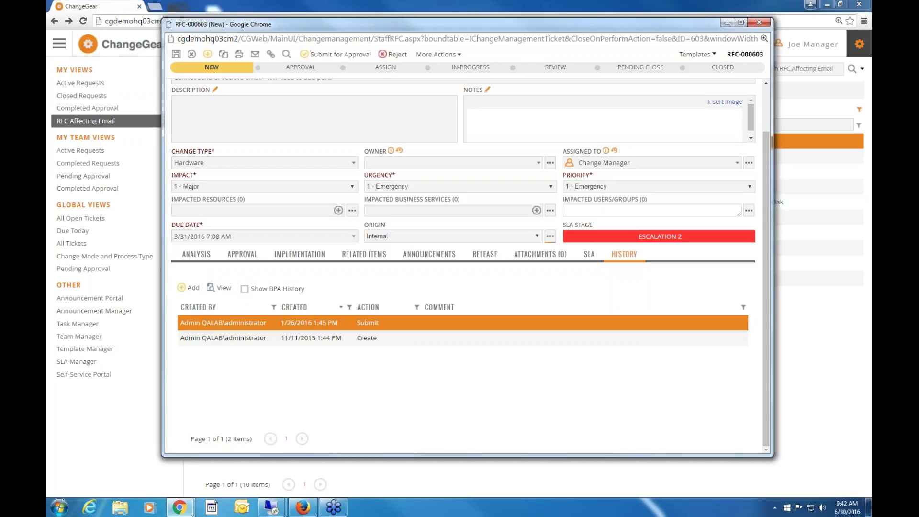
pyautogui.click(758, 21)
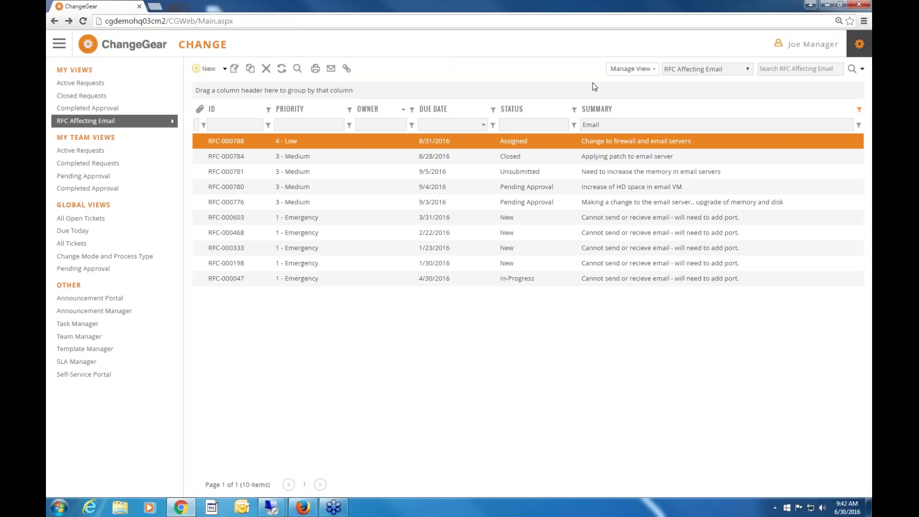
# Glance at the view options and saved views, then navigate to the Reports module.
pyautogui.click(630, 69)
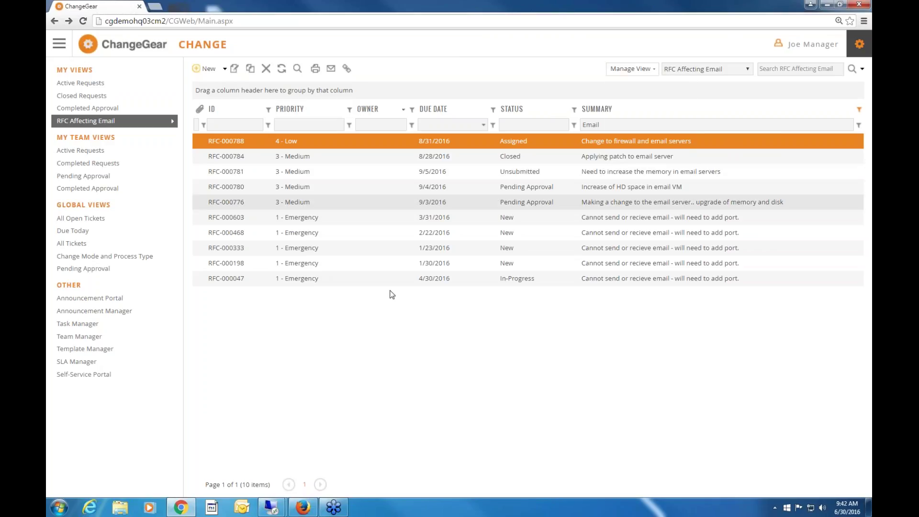
pyautogui.click(746, 68)
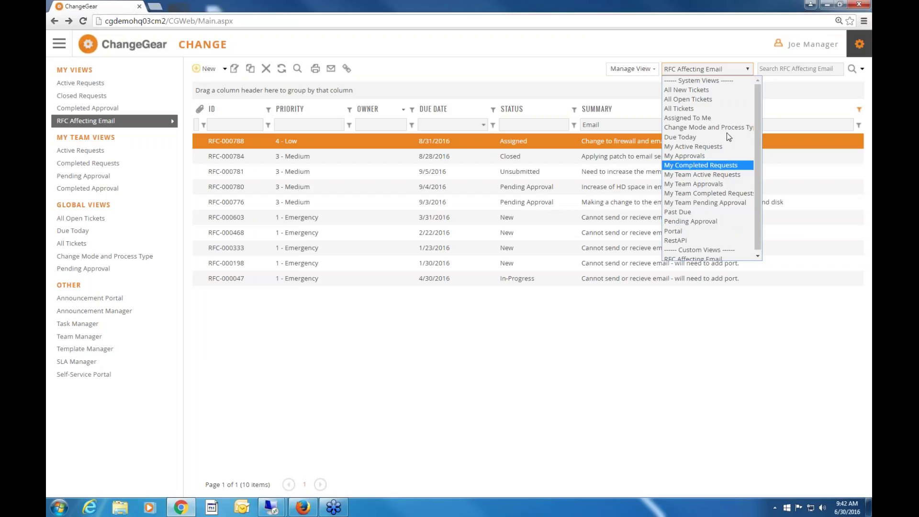
pyautogui.click(535, 65)
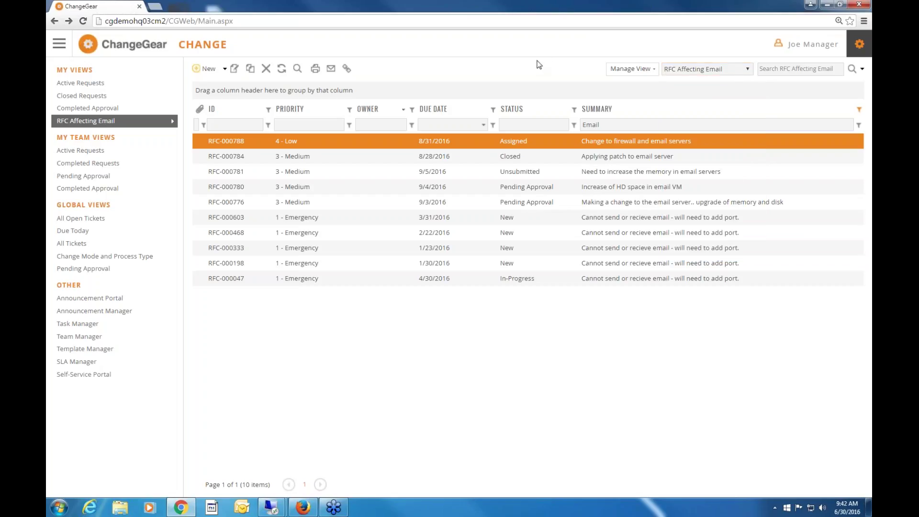
pyautogui.click(59, 44)
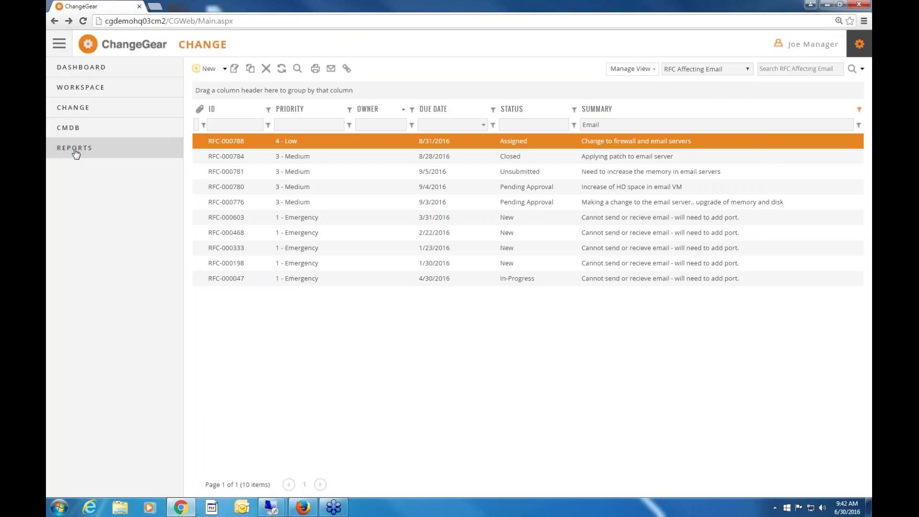
pyautogui.click(75, 149)
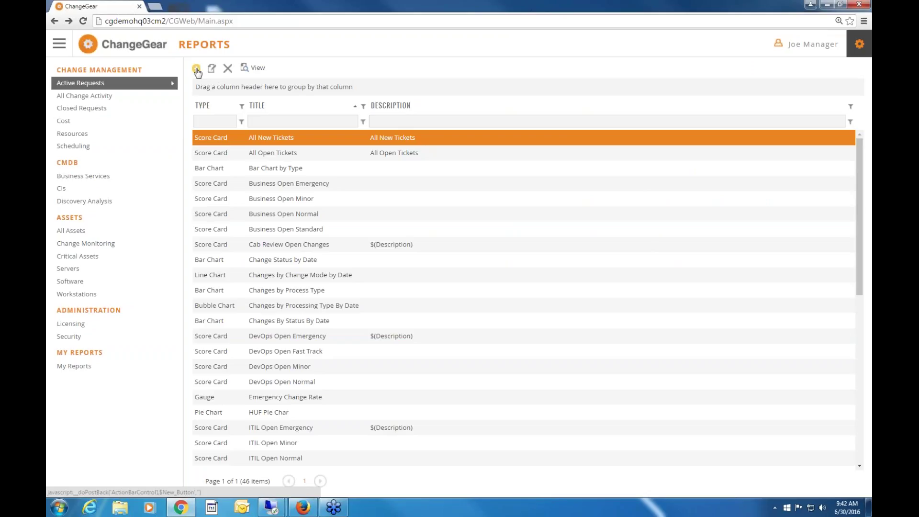
# Back out of a new report and sort the report list by TYPE.
pyautogui.click(196, 69)
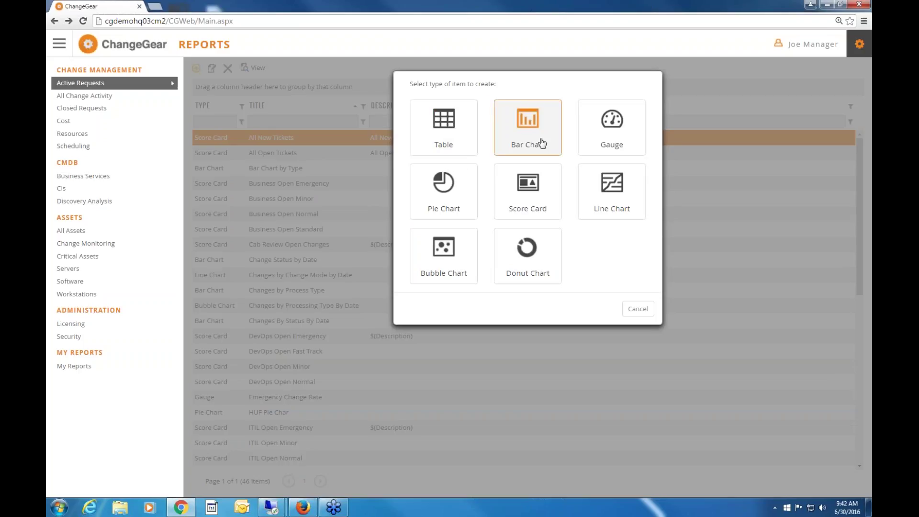
pyautogui.click(642, 310)
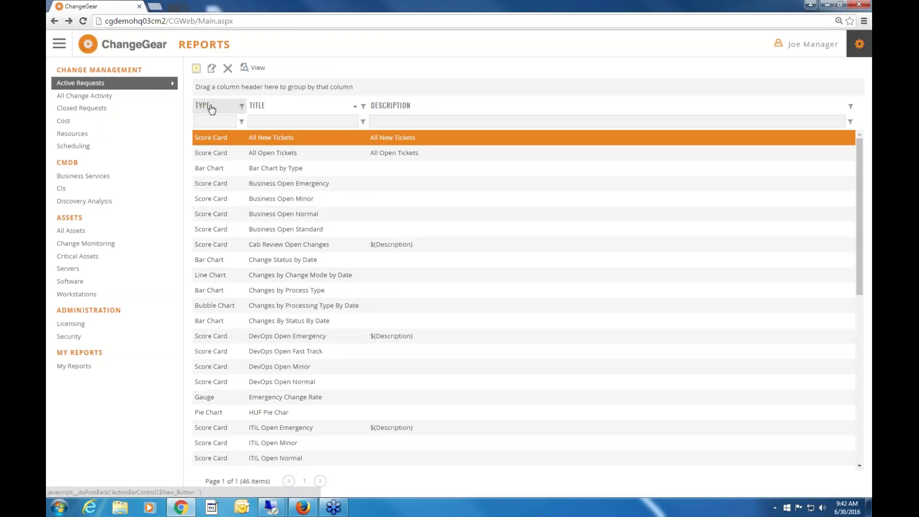
pyautogui.click(204, 105)
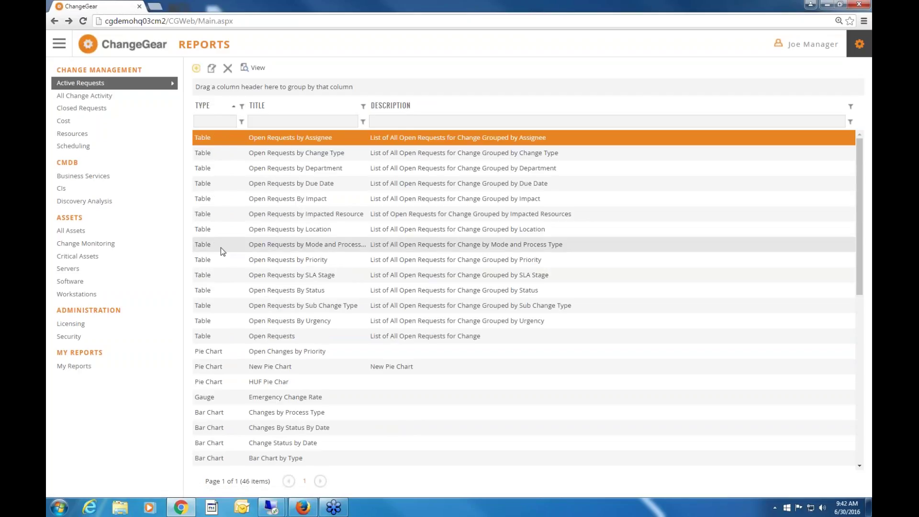
# Switch to the Dashboard showing 9 Emergency, 23 Closed and 39 All Open Tickets.
pyautogui.scroll(-8, 221, 250)
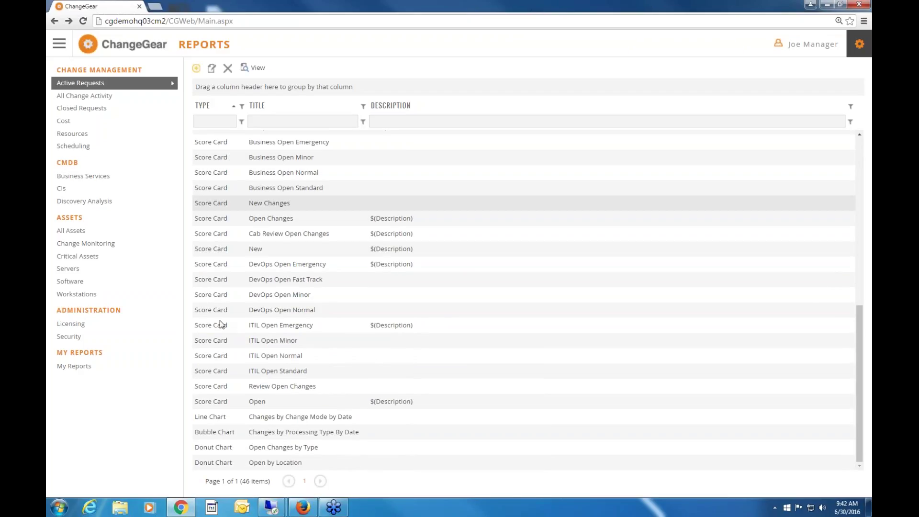
pyautogui.click(60, 47)
pyautogui.click(70, 69)
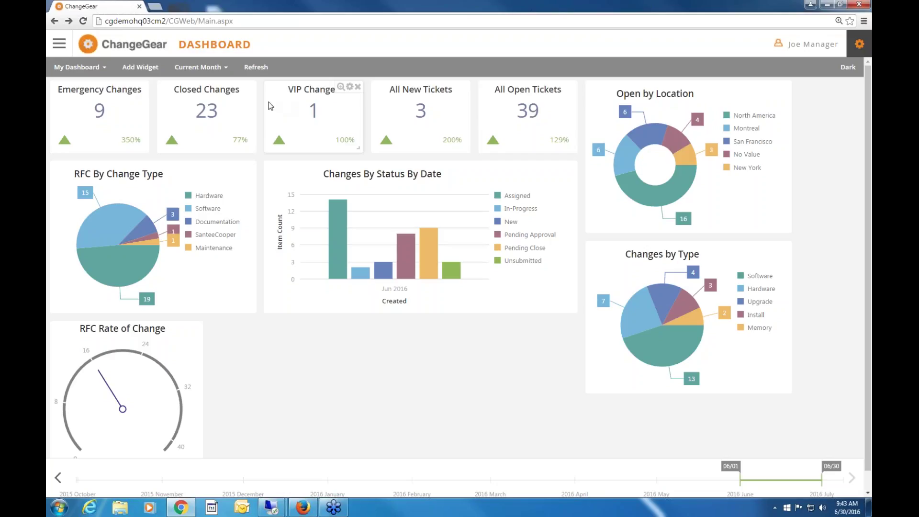
# Nudge the Open by Location widget, then set the range to Last Month, then Last 6 Months.
pyautogui.moveTo(651, 150)
pyautogui.mouseDown()
pyautogui.moveTo(225, 170)
pyautogui.moveTo(711, 152)
pyautogui.moveTo(634, 156)
pyautogui.mouseUp()
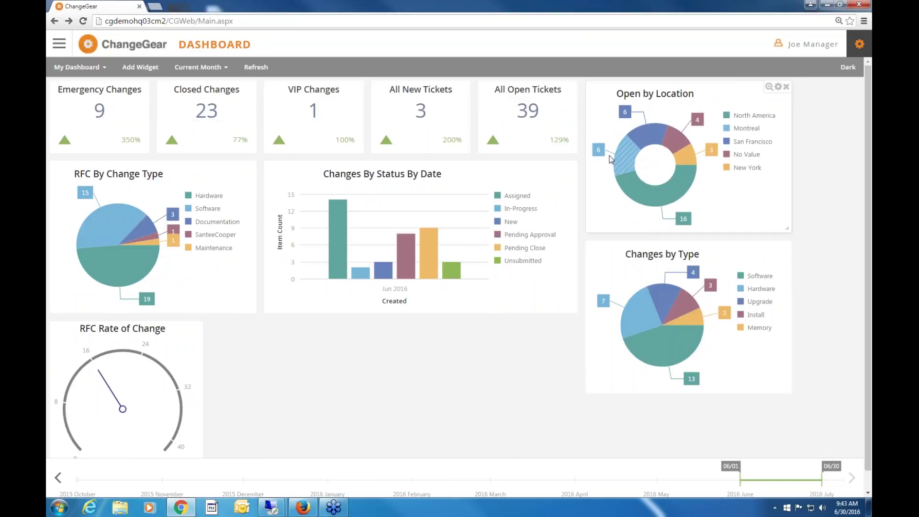
pyautogui.click(224, 68)
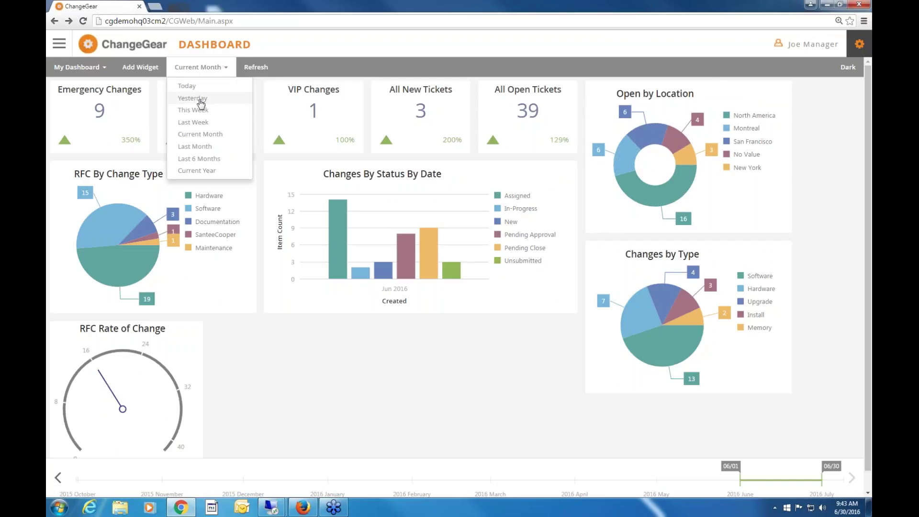
pyautogui.click(200, 147)
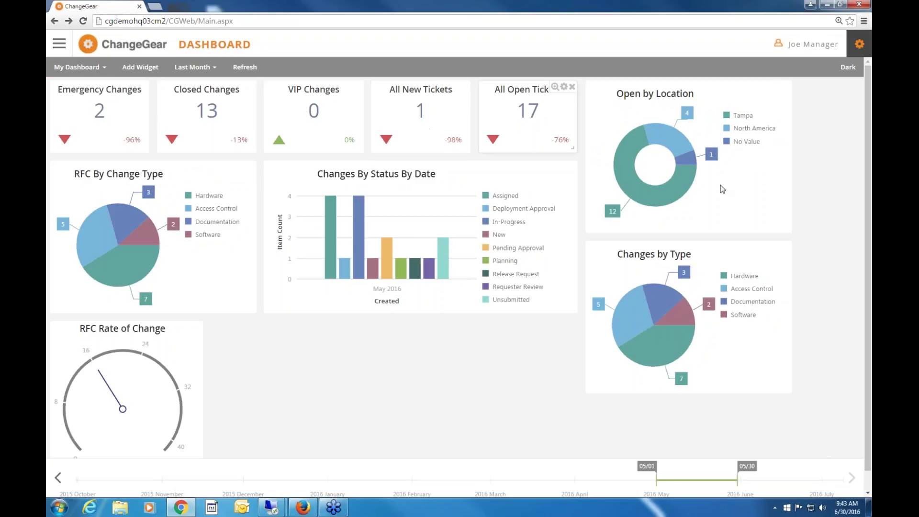
pyautogui.click(206, 67)
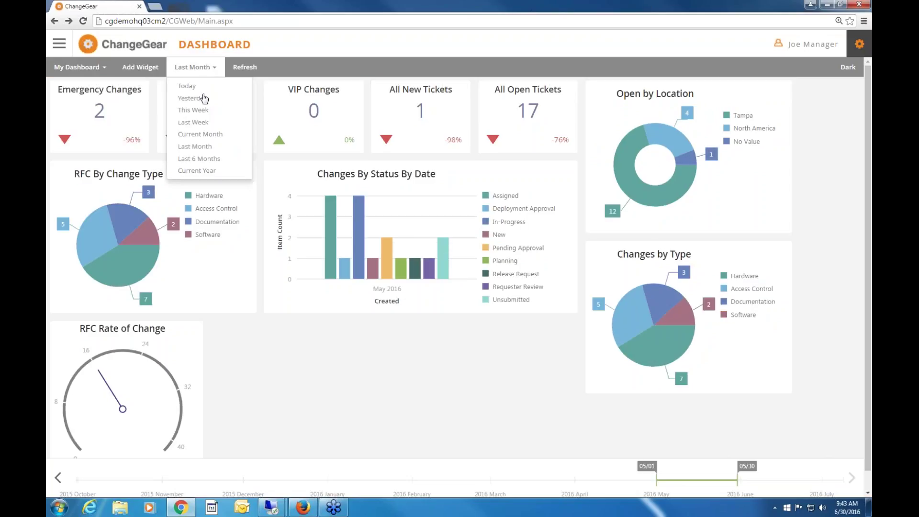
pyautogui.click(202, 159)
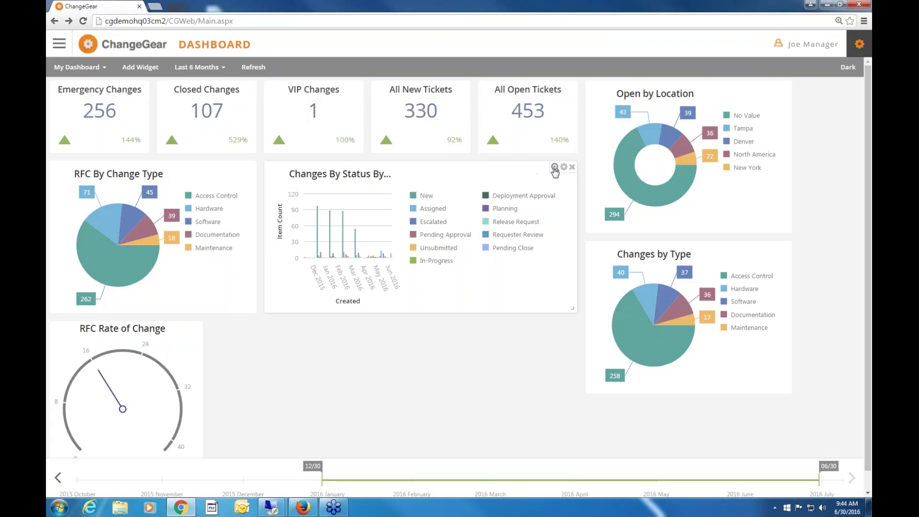
pyautogui.click(554, 167)
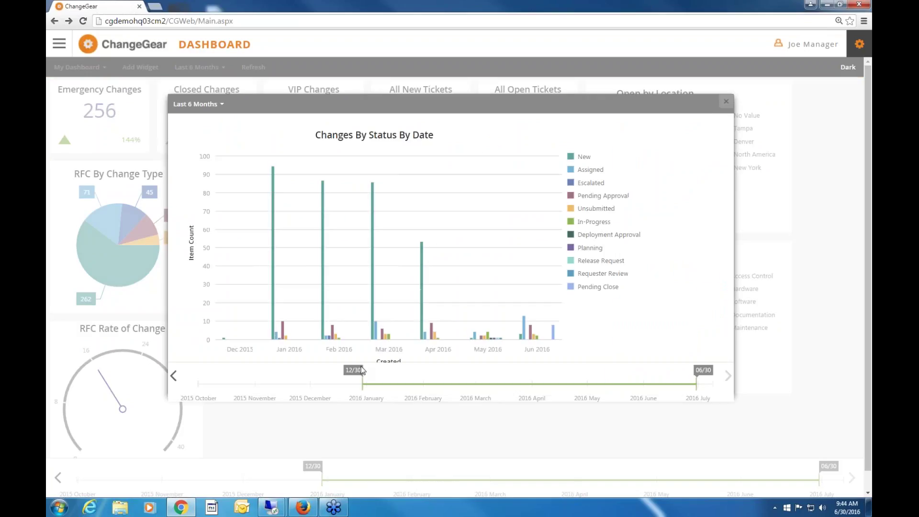
pyautogui.moveTo(415, 379); pyautogui.dragTo(462, 378)
pyautogui.moveTo(696, 383); pyautogui.dragTo(533, 383)
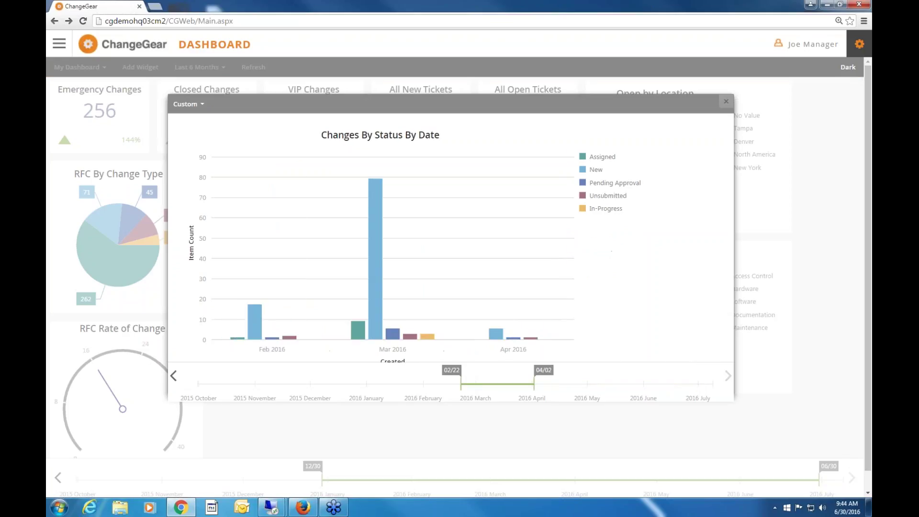
pyautogui.moveTo(369, 247)
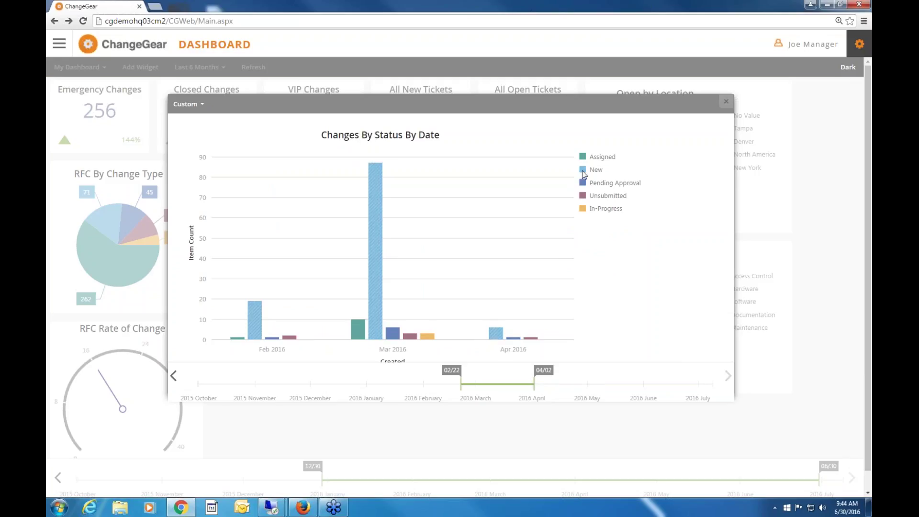
pyautogui.click(726, 104)
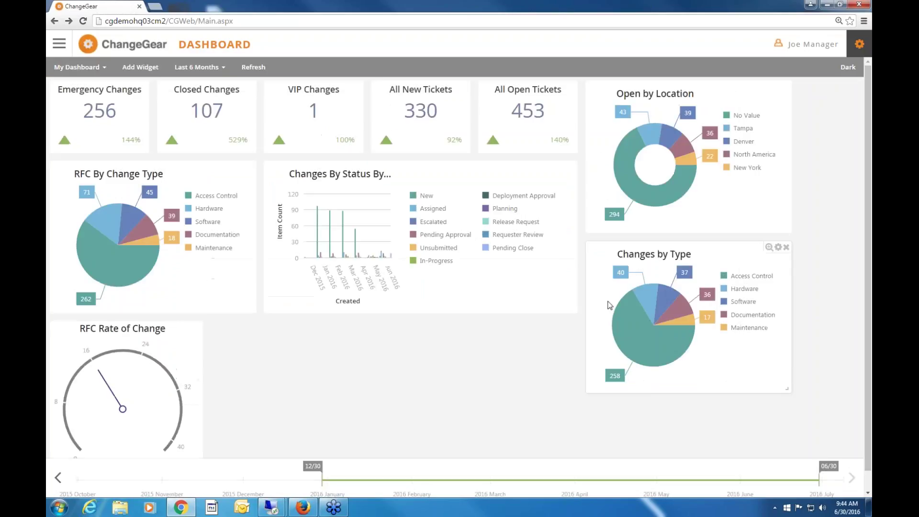
# On the IT Staff dashboard, move Changes By Status top-left and the RFC gauge under All New Tickets.
pyautogui.click(92, 67)
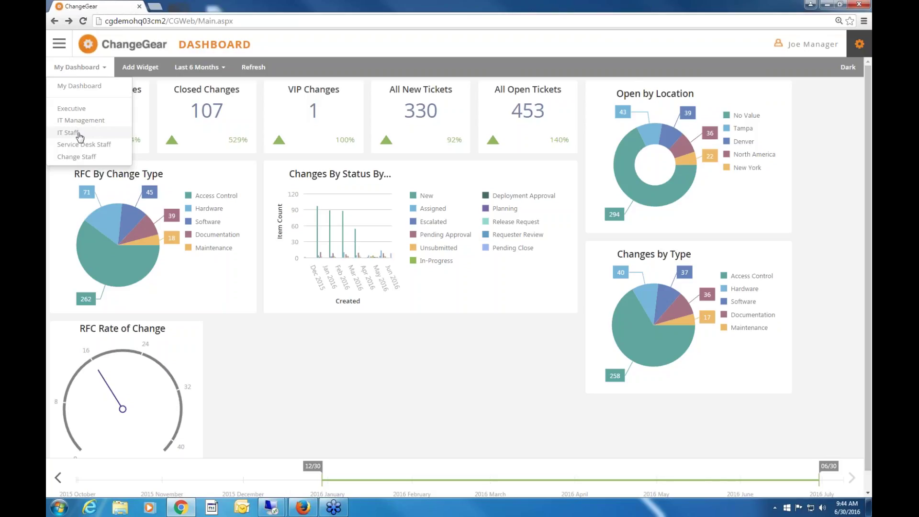
pyautogui.click(78, 134)
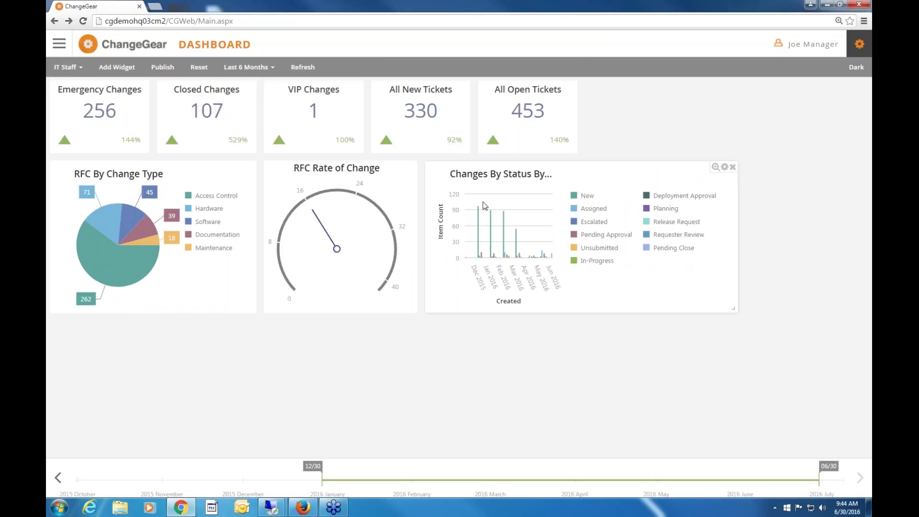
pyautogui.moveTo(486, 206); pyautogui.dragTo(360, 165)
pyautogui.moveTo(381, 374); pyautogui.dragTo(442, 213)
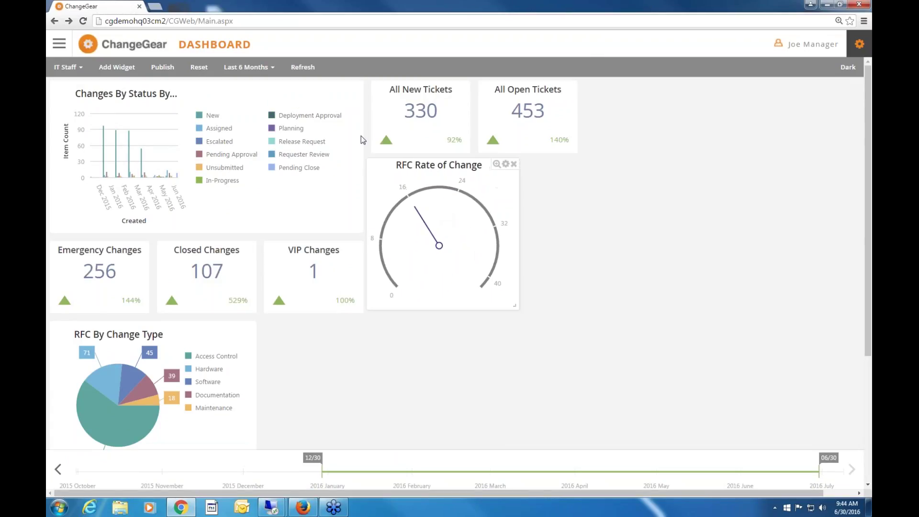
# Publish the IT Staff layout and switch to the Executive dashboard.
pyautogui.click(161, 70)
pyautogui.click(496, 77)
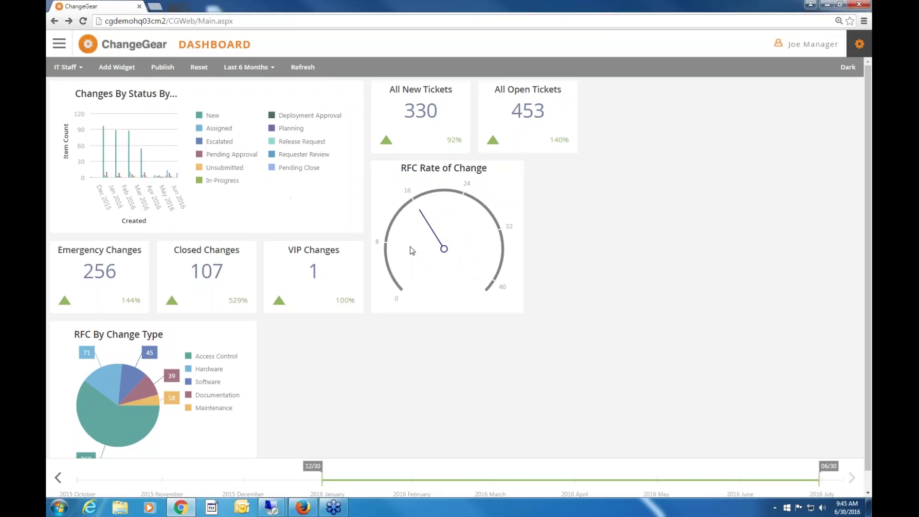
pyautogui.click(77, 68)
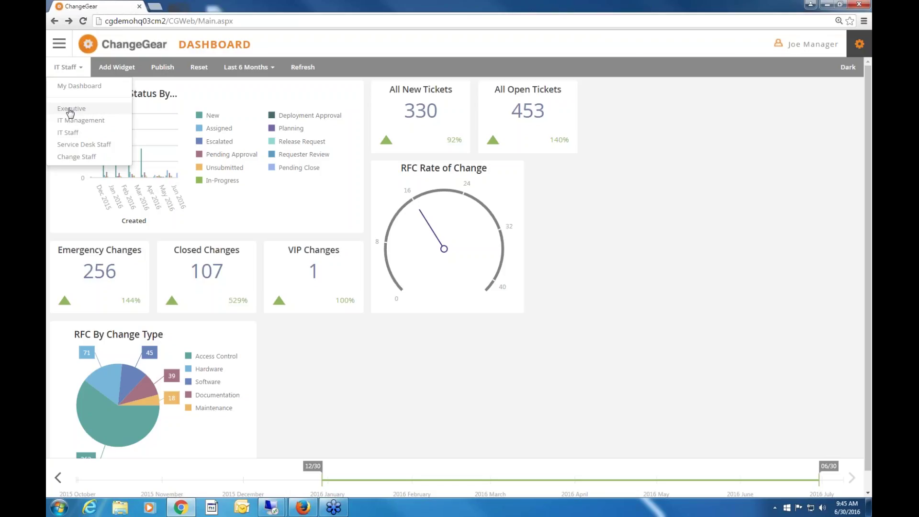
pyautogui.click(71, 110)
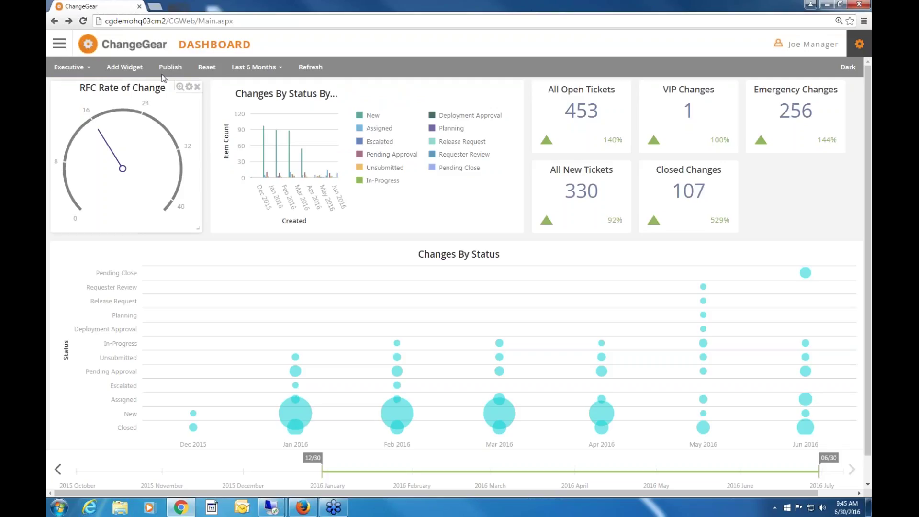
pyautogui.click(59, 46)
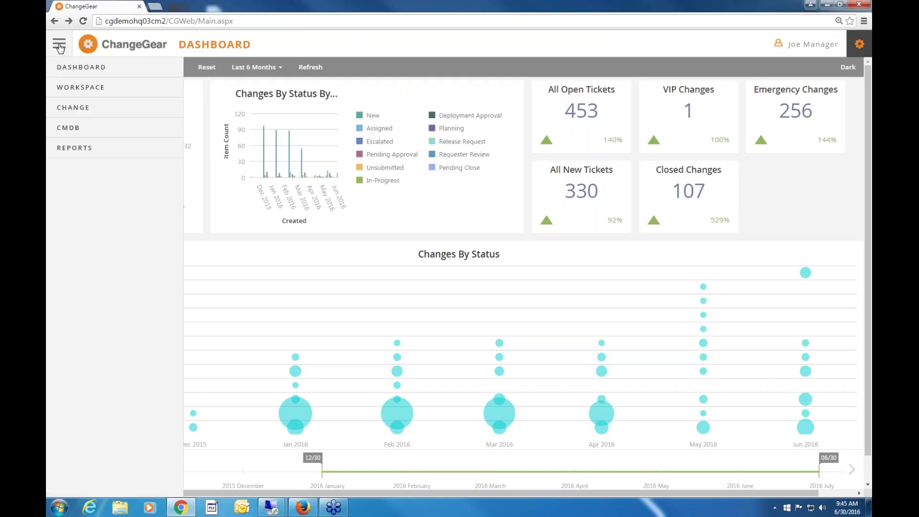
# Open CMDB All Resources, group by Type, and expand the ChangeGear Server and Windows 2008 groups.
pyautogui.click(67, 128)
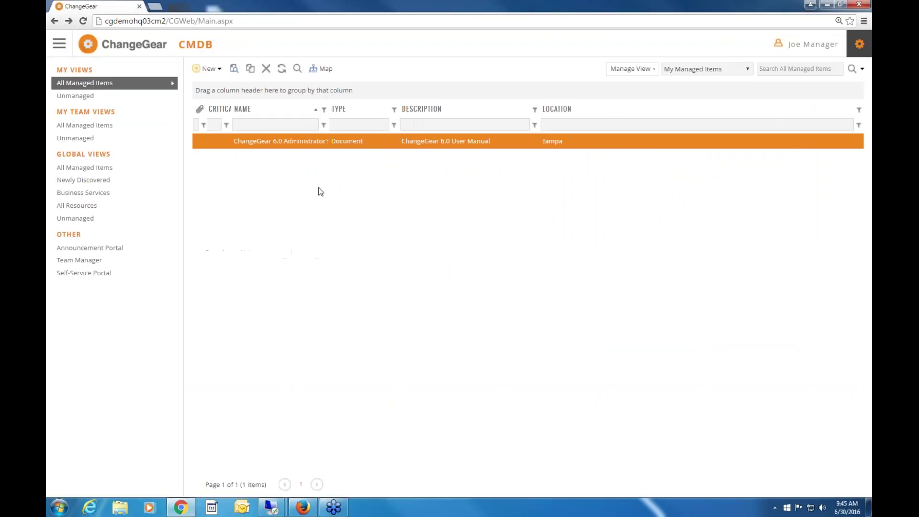
pyautogui.click(79, 206)
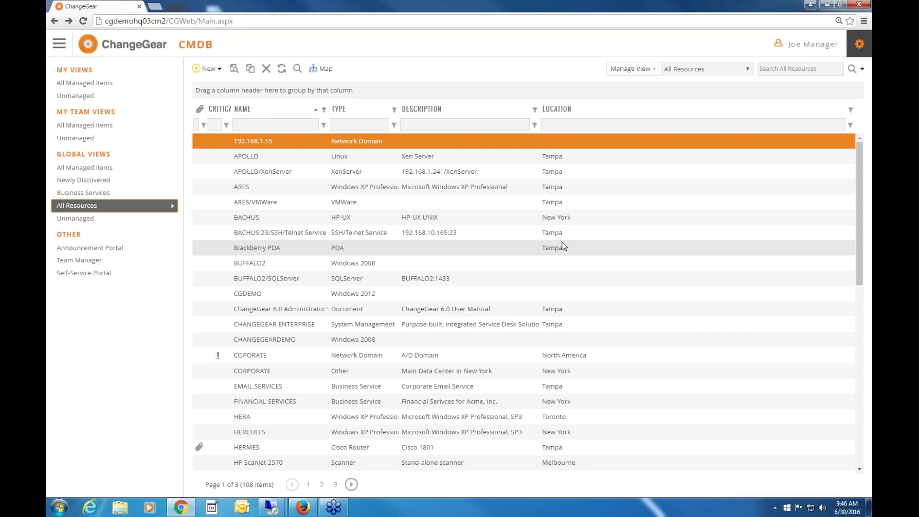
pyautogui.moveTo(339, 109); pyautogui.dragTo(307, 93)
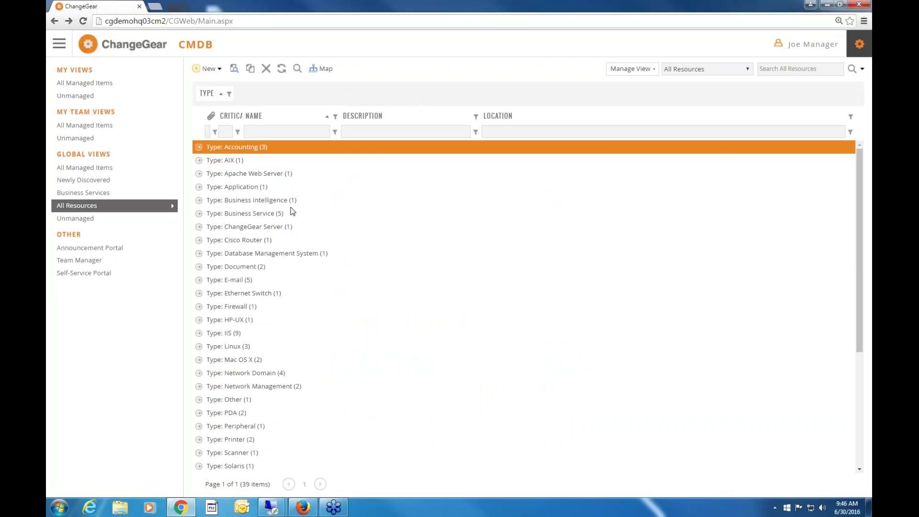
pyautogui.click(199, 227)
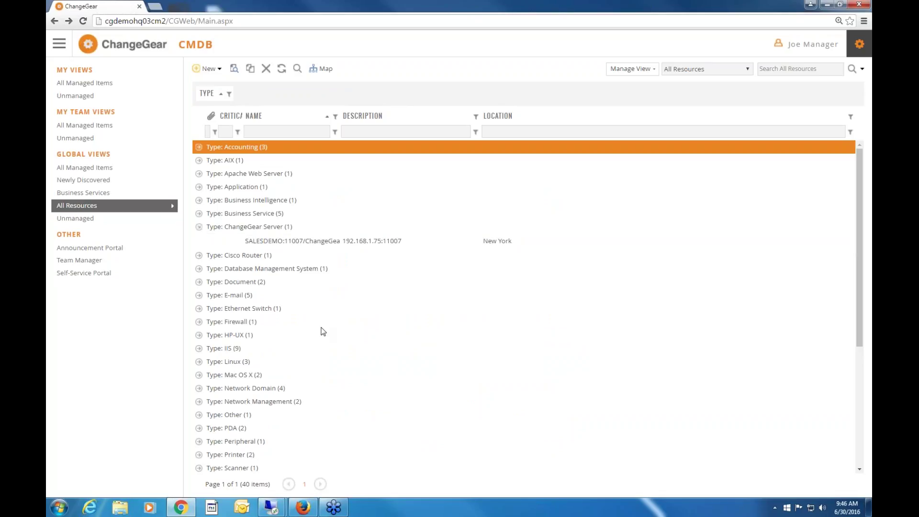
pyautogui.scroll(-5, 320, 328)
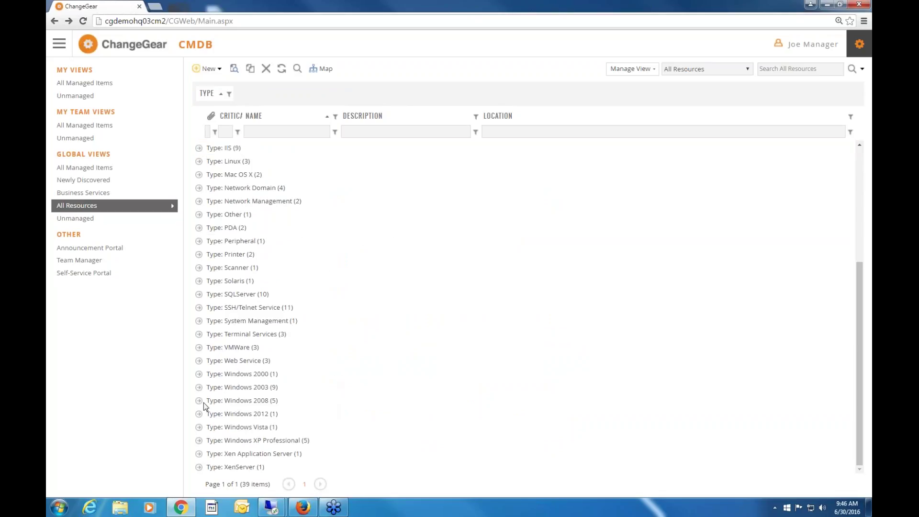
pyautogui.click(203, 403)
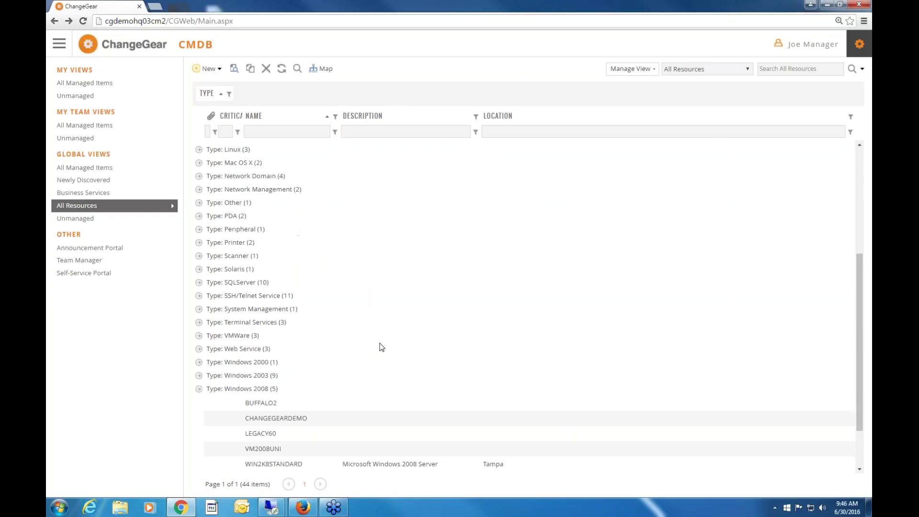
pyautogui.scroll(-3, 364, 383)
pyautogui.doubleClick(283, 356)
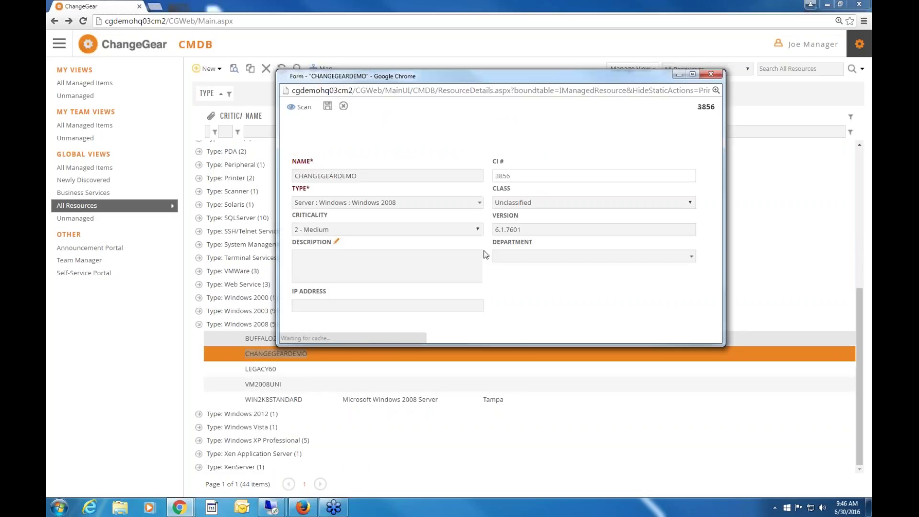
pyautogui.click(365, 127)
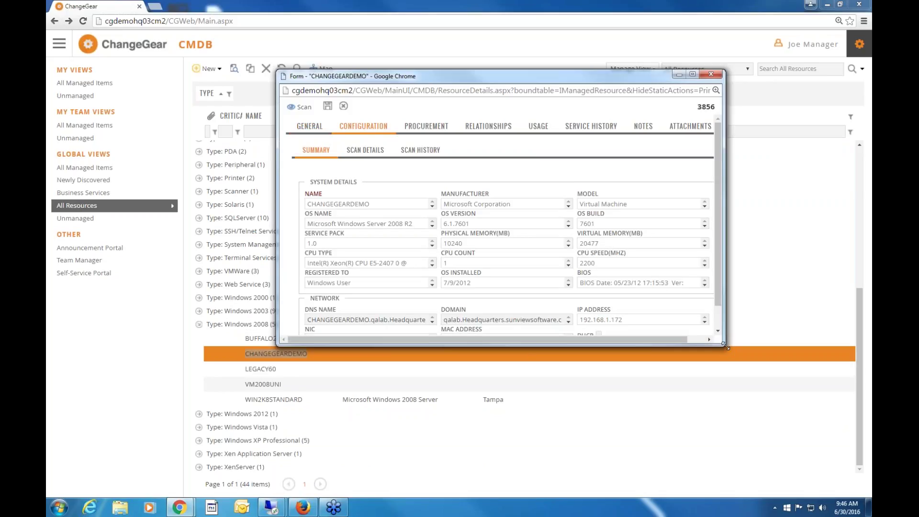
pyautogui.moveTo(726, 347); pyautogui.dragTo(762, 379)
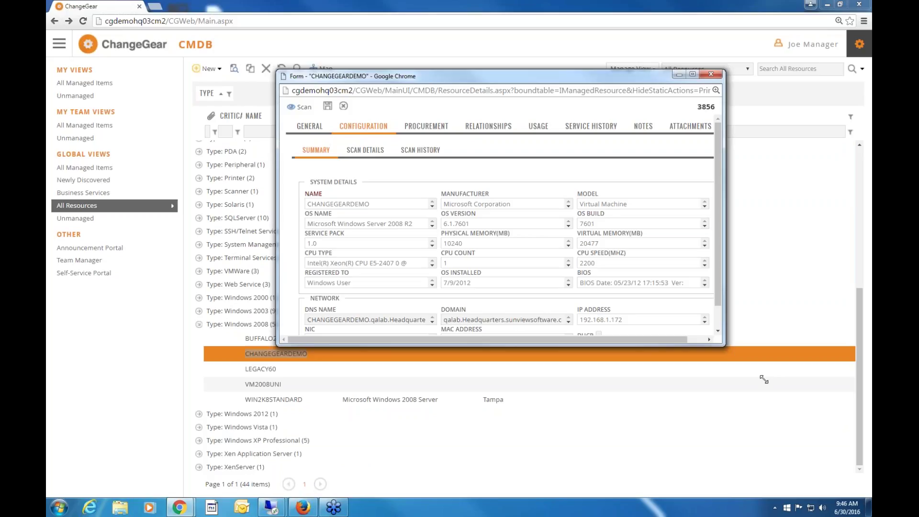
pyautogui.click(418, 152)
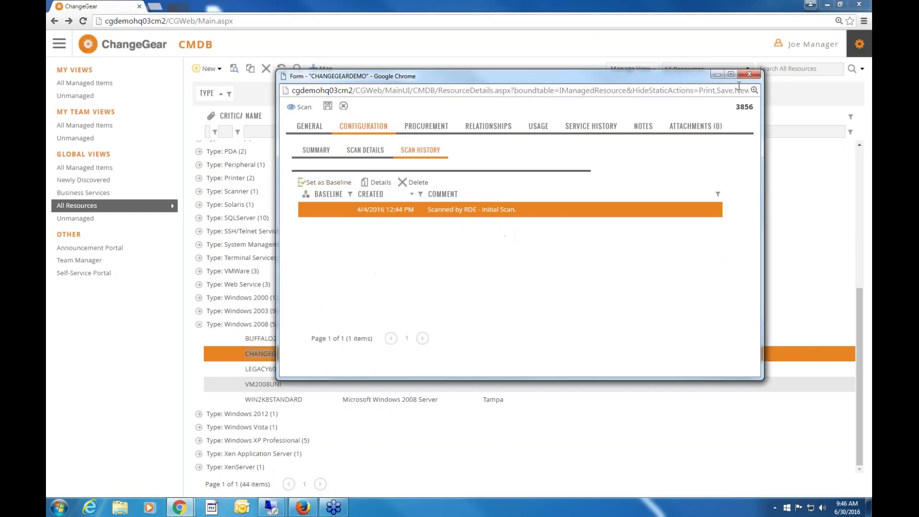
pyautogui.click(749, 73)
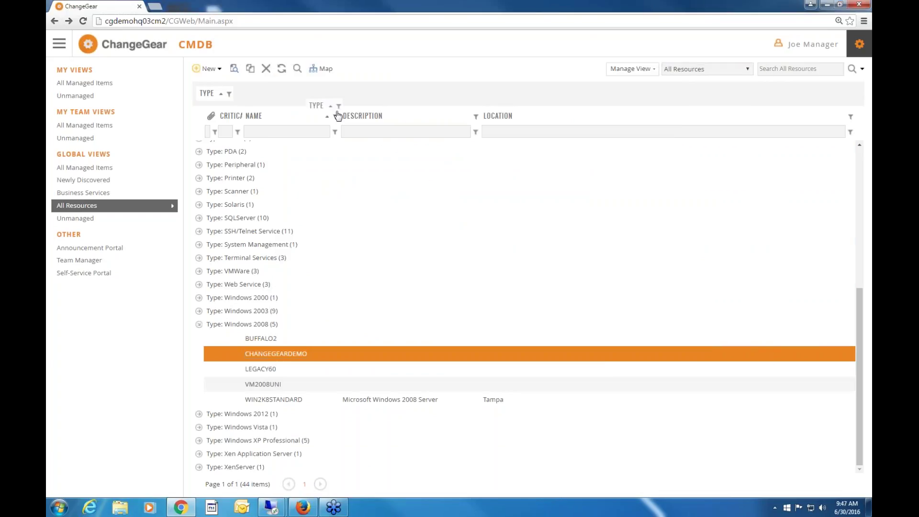
# Filter resources by name 'cgdemo' and open the enlarged CGDEMO detail form.
pyautogui.click(261, 126)
pyautogui.write('cgdemo')
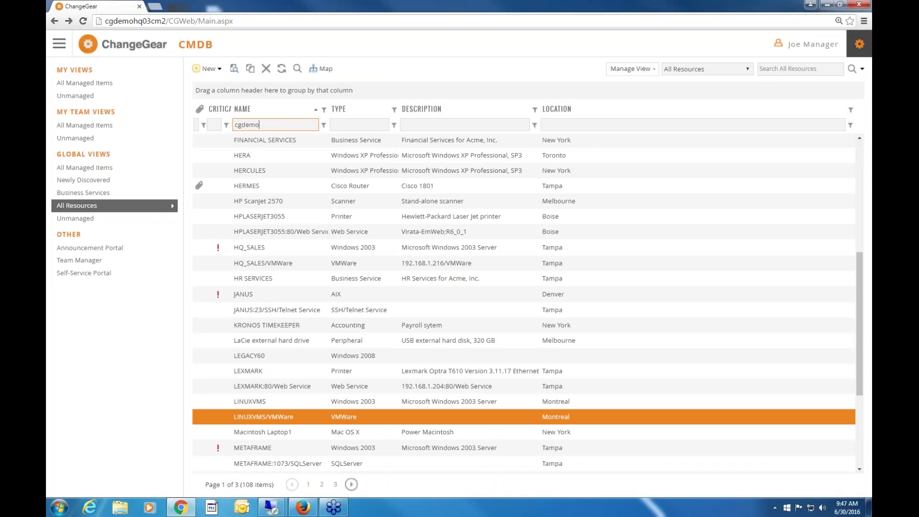
pyautogui.press('Return')
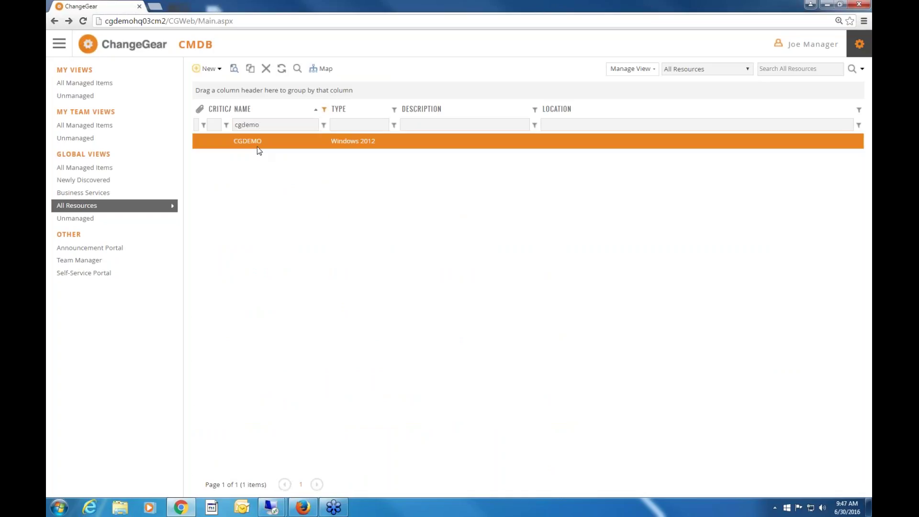
pyautogui.doubleClick(259, 151)
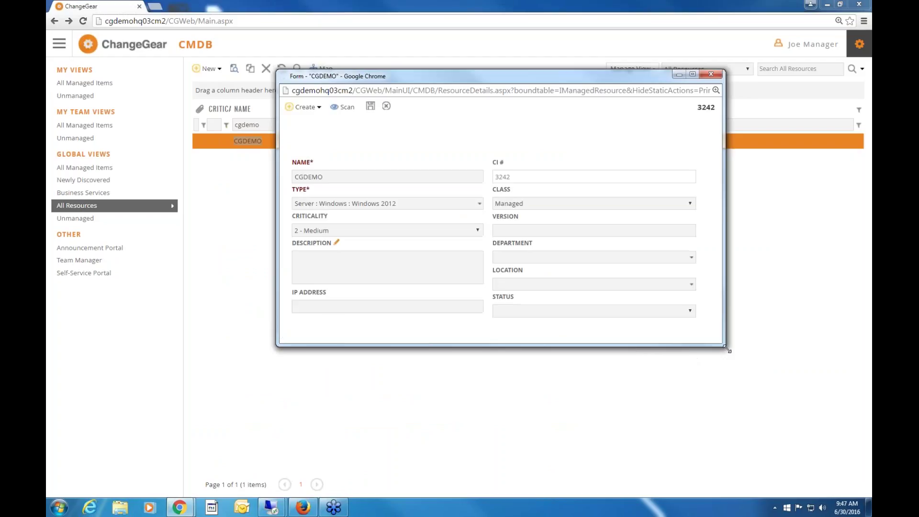
pyautogui.moveTo(727, 349); pyautogui.dragTo(771, 373)
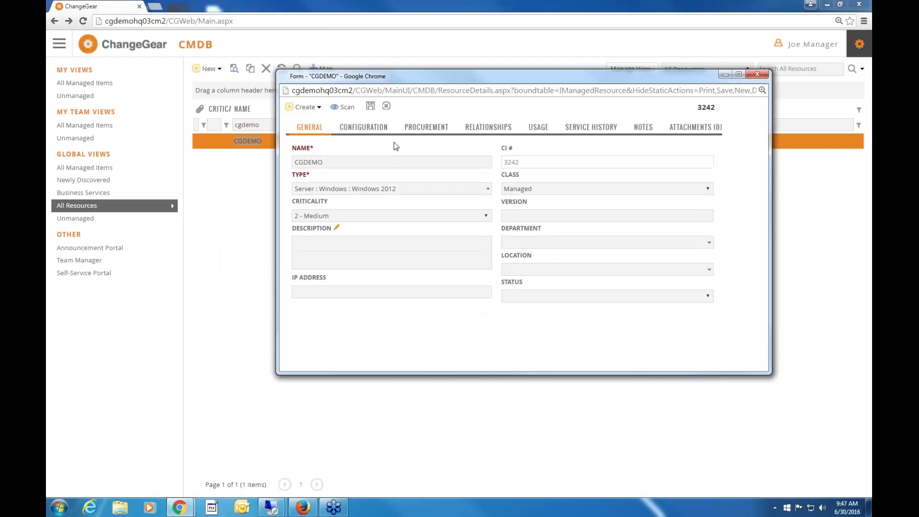
# Review CGDEMO's Configuration, Procurement, Usage and Service History tabs.
pyautogui.click(366, 127)
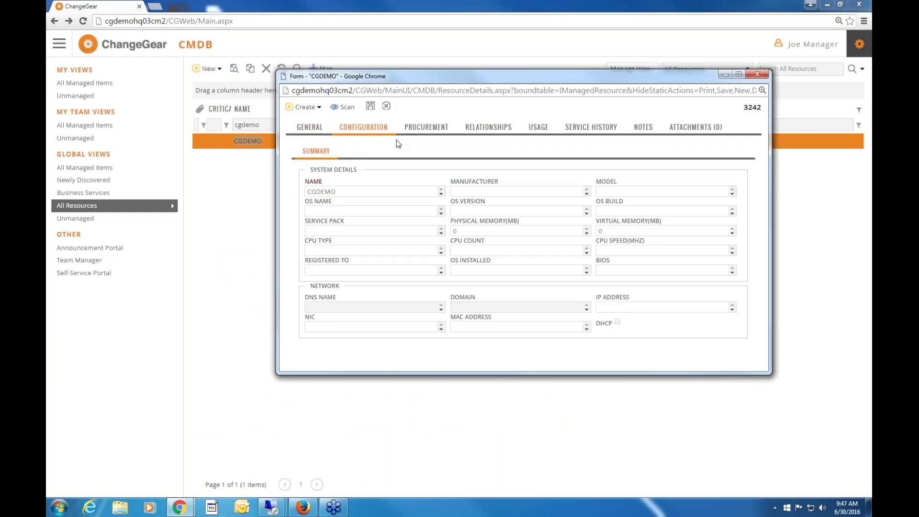
pyautogui.click(423, 129)
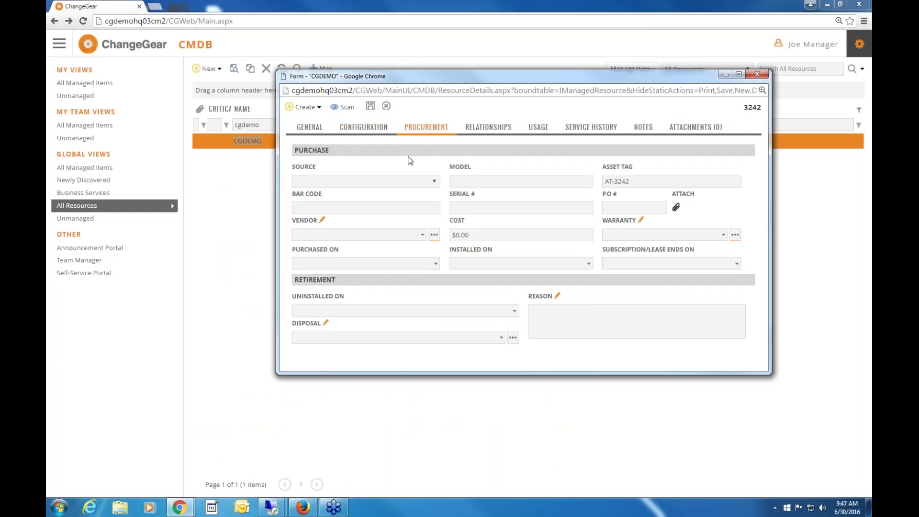
pyautogui.click(539, 130)
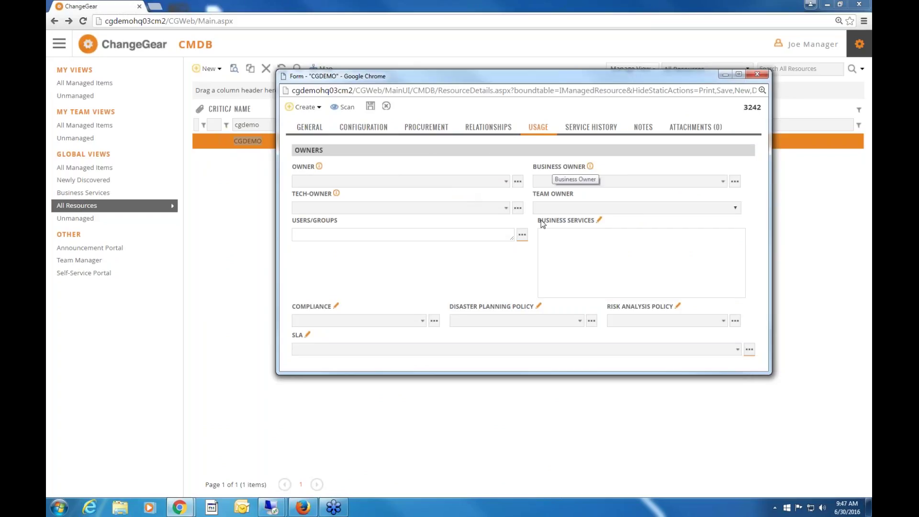
pyautogui.click(588, 130)
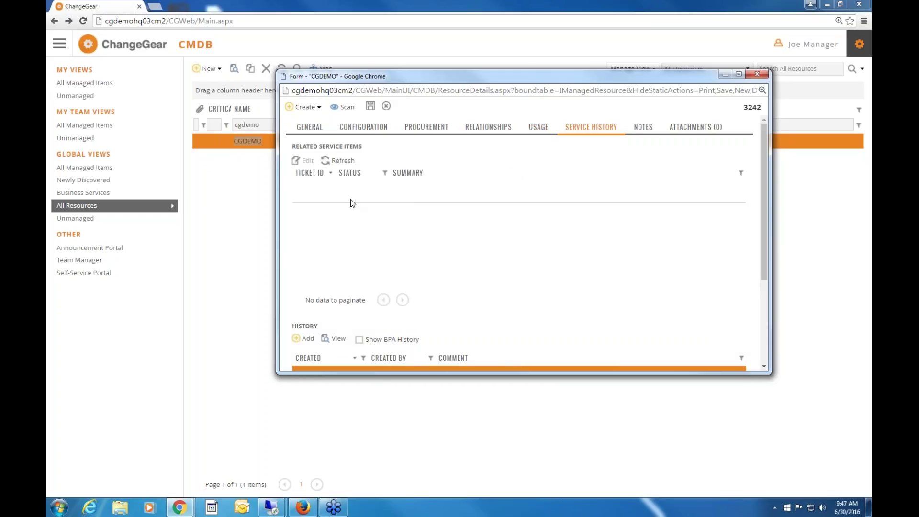
pyautogui.click(316, 107)
# Create a related ITIL RFC for CGDEMO, close it unsubmitted, and close the CGDEMO form.
pyautogui.click(306, 119)
pyautogui.click(357, 153)
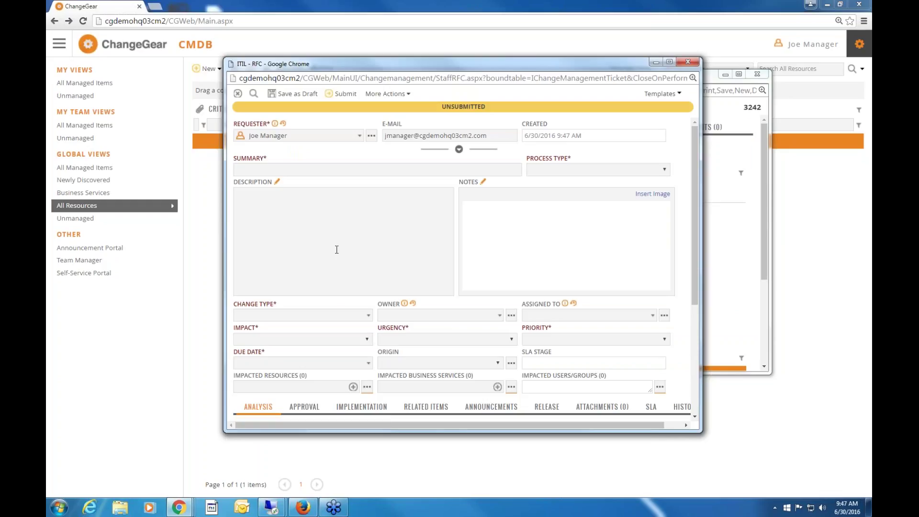
pyautogui.click(687, 62)
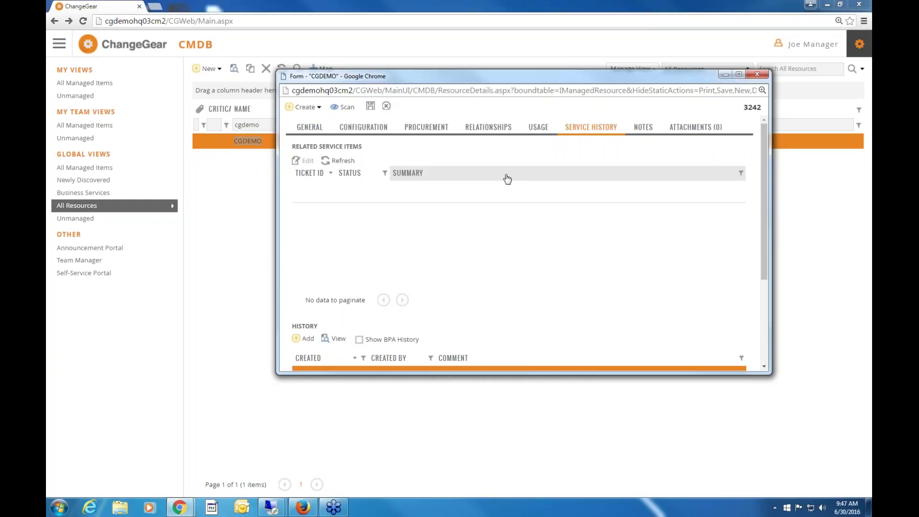
pyautogui.click(756, 74)
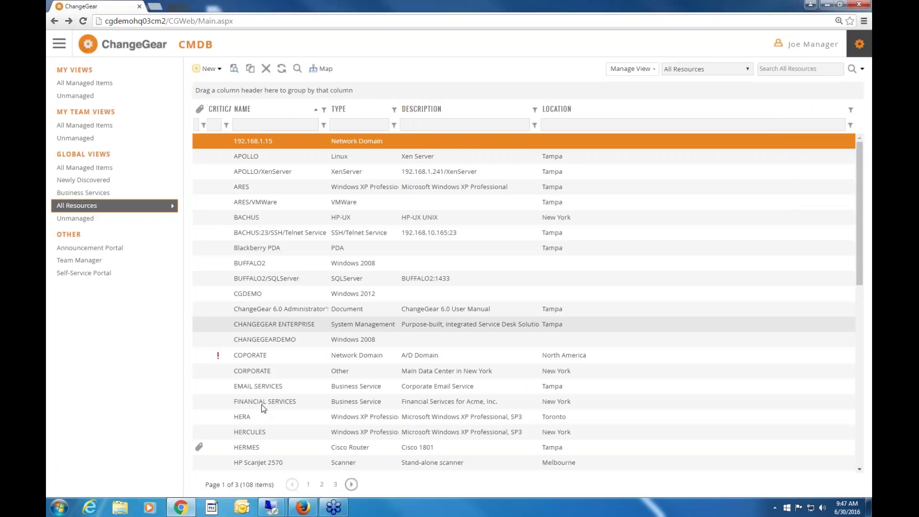
pyautogui.click(281, 457)
pyautogui.click(279, 448)
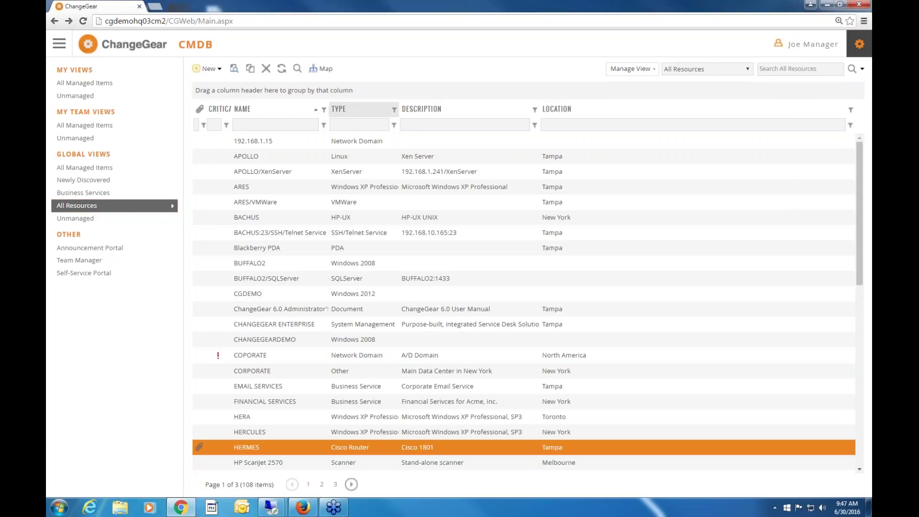
pyautogui.click(322, 69)
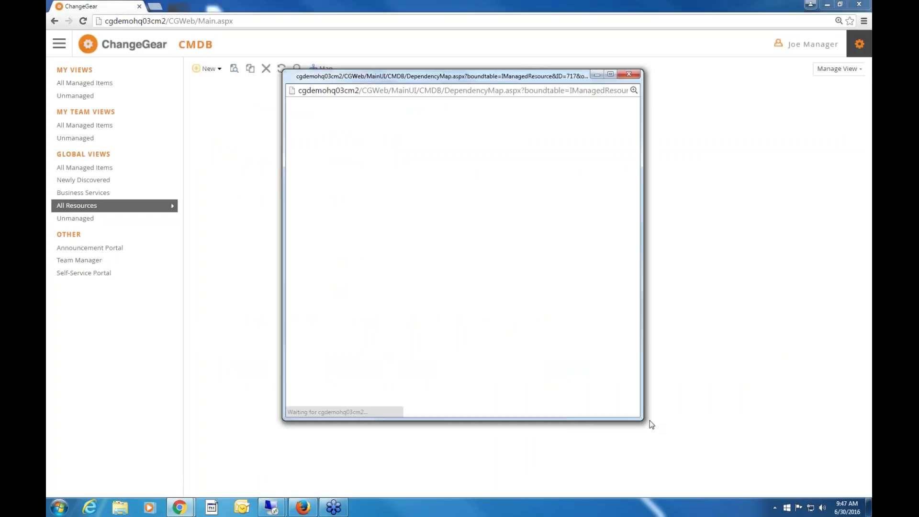
pyautogui.moveTo(696, 437); pyautogui.dragTo(798, 464)
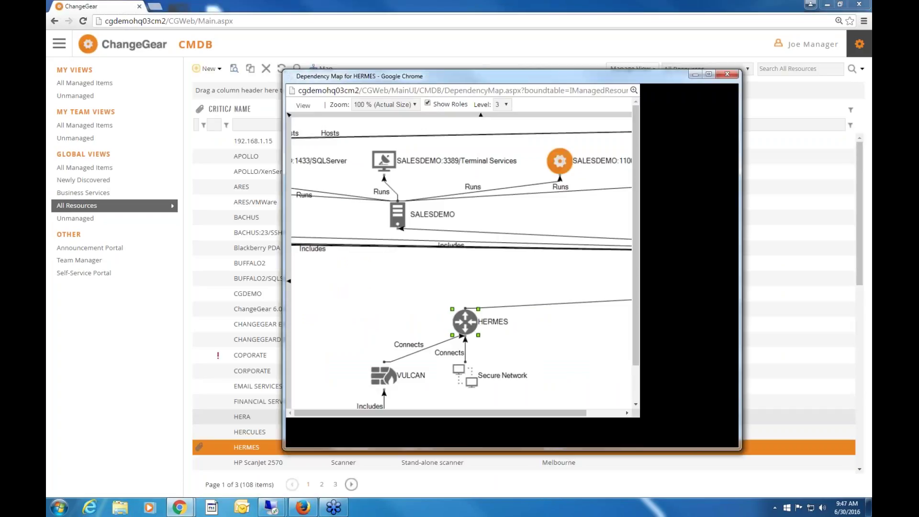
pyautogui.click(506, 104)
pyautogui.click(501, 125)
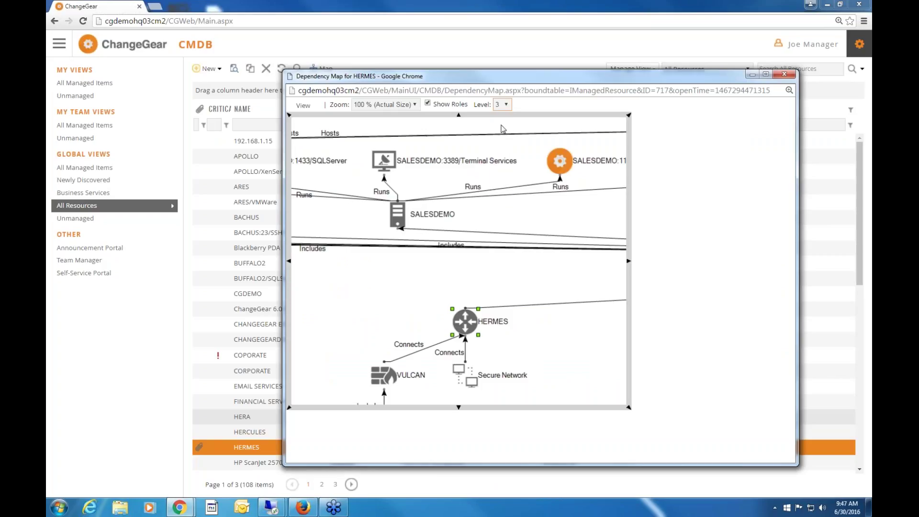
pyautogui.click(506, 105)
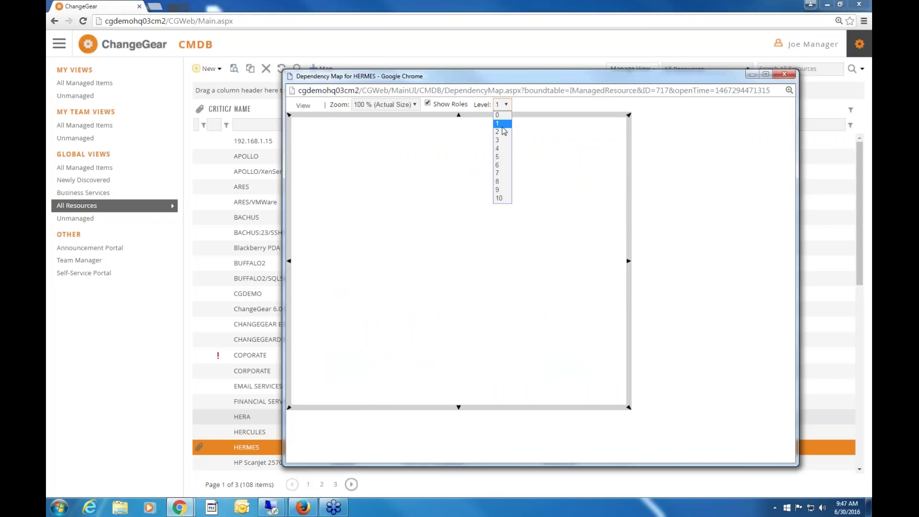
pyautogui.click(289, 263)
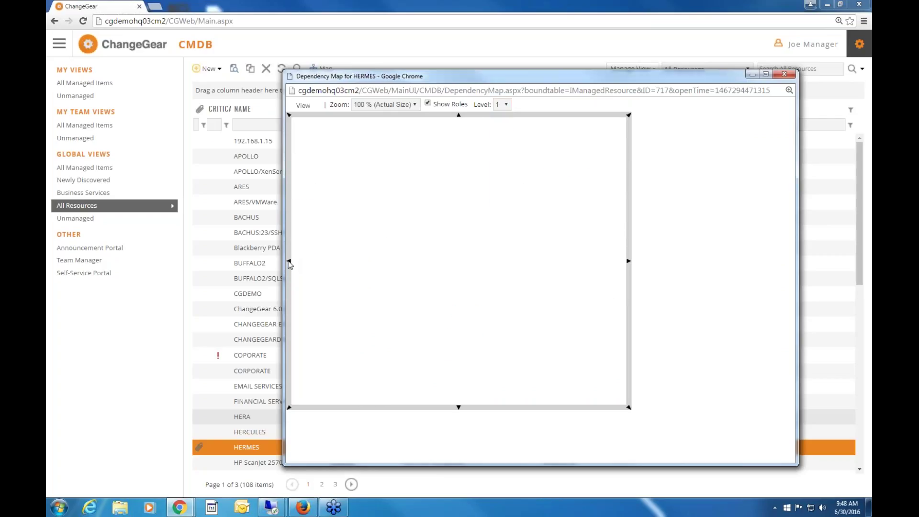
pyautogui.click(503, 105)
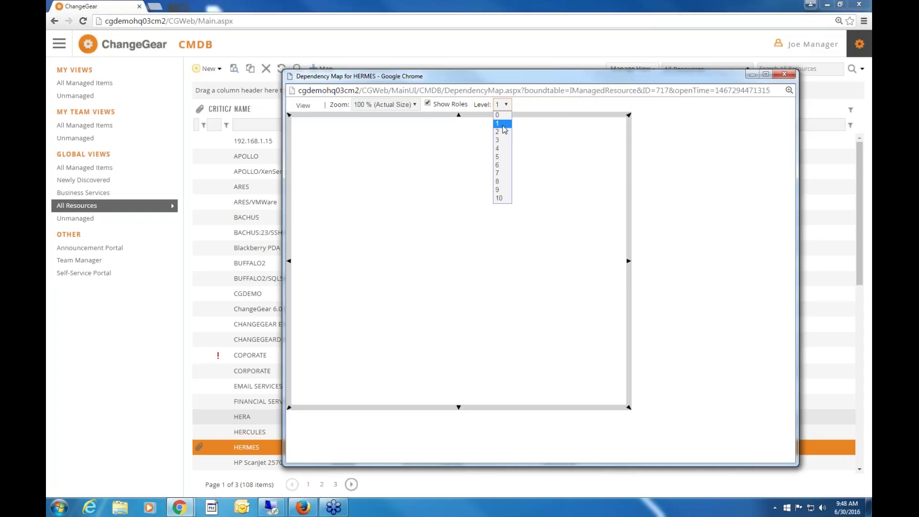
pyautogui.click(498, 133)
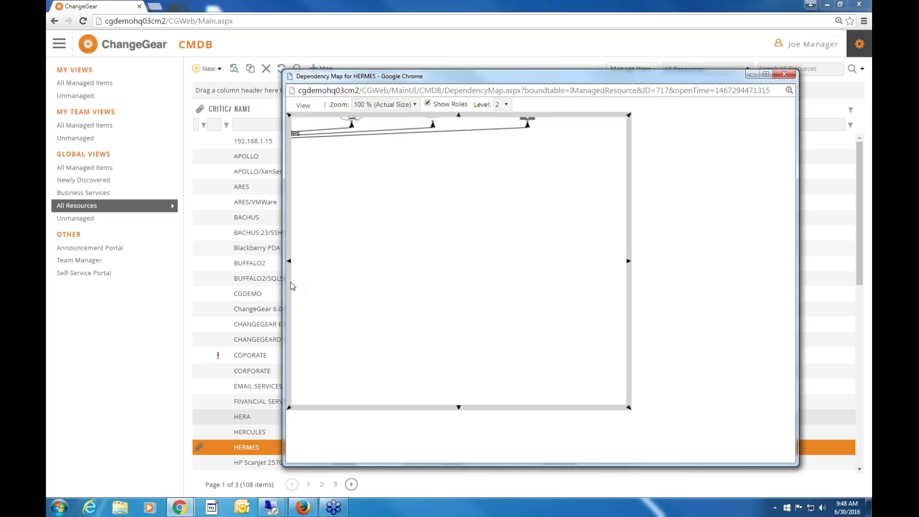
pyautogui.click(289, 261)
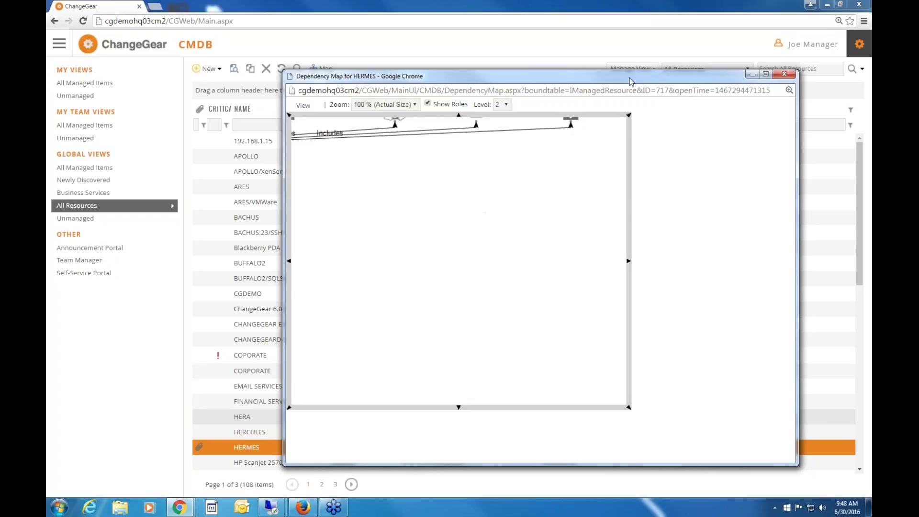
pyautogui.click(765, 74)
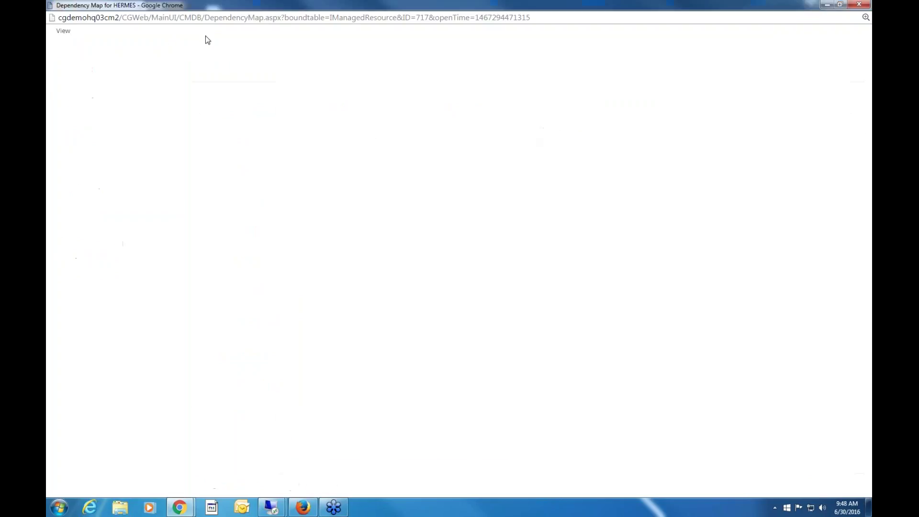
pyautogui.click(149, 33)
pyautogui.click(136, 47)
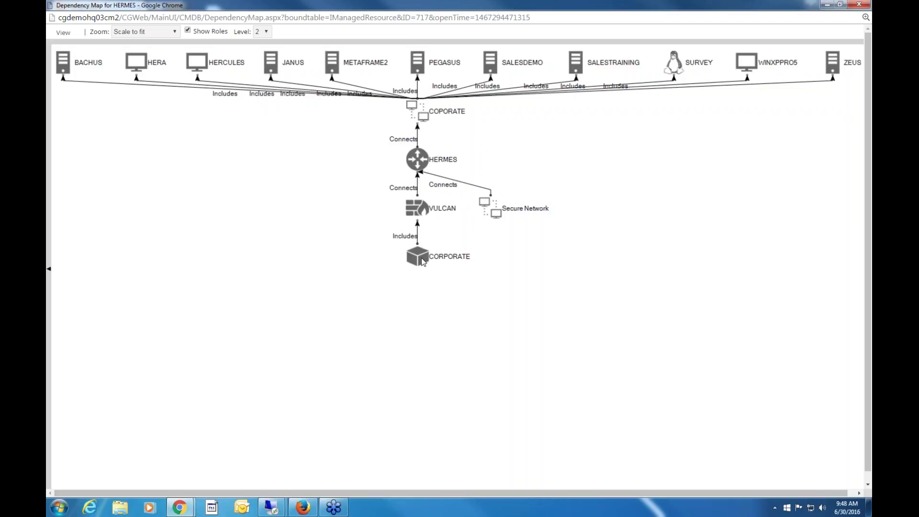
pyautogui.click(860, 6)
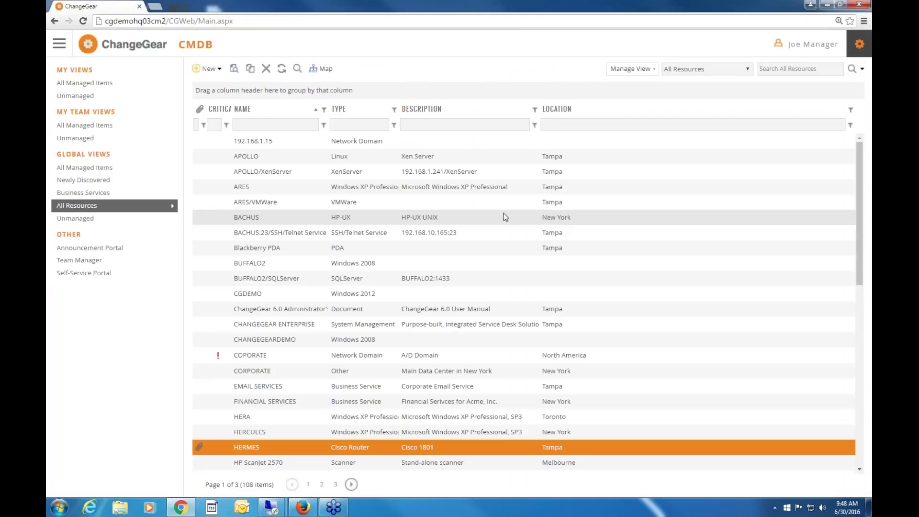
# Dismiss the New resource type list and go to the Dashboard from the main navigation.
pyautogui.click(221, 70)
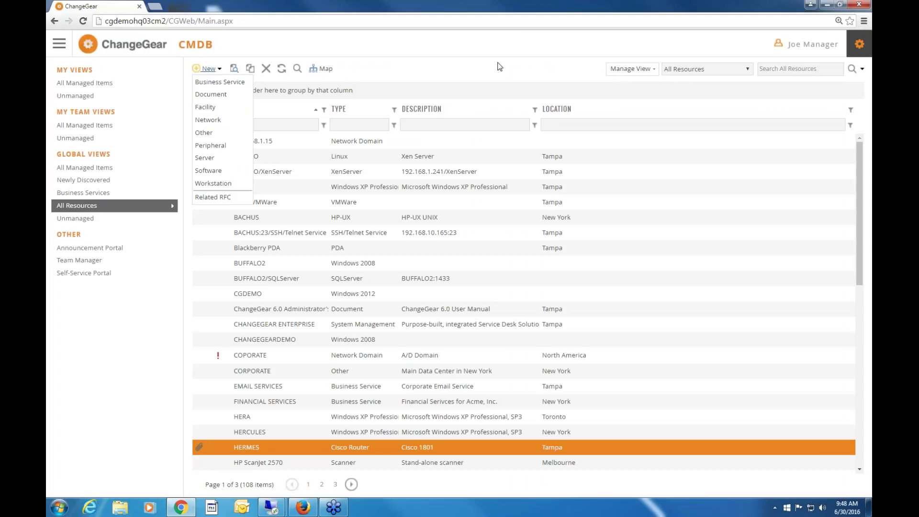
pyautogui.click(498, 67)
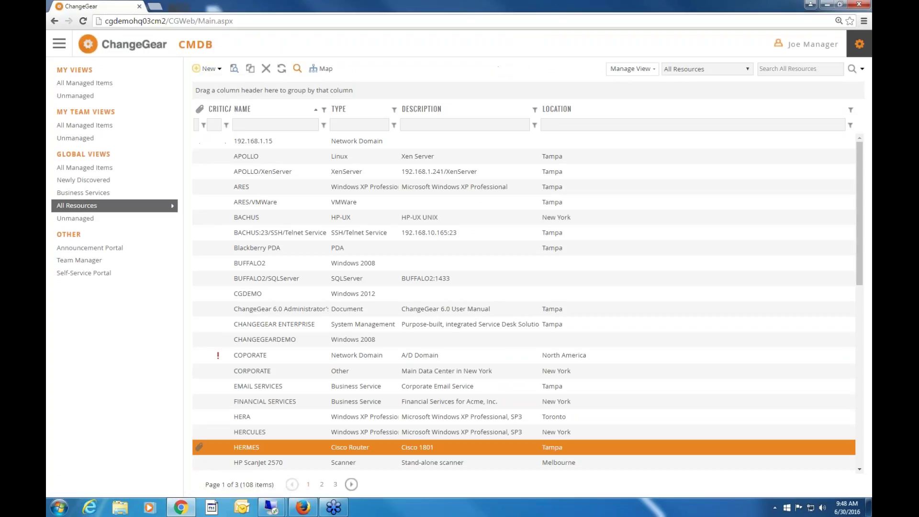
pyautogui.click(59, 47)
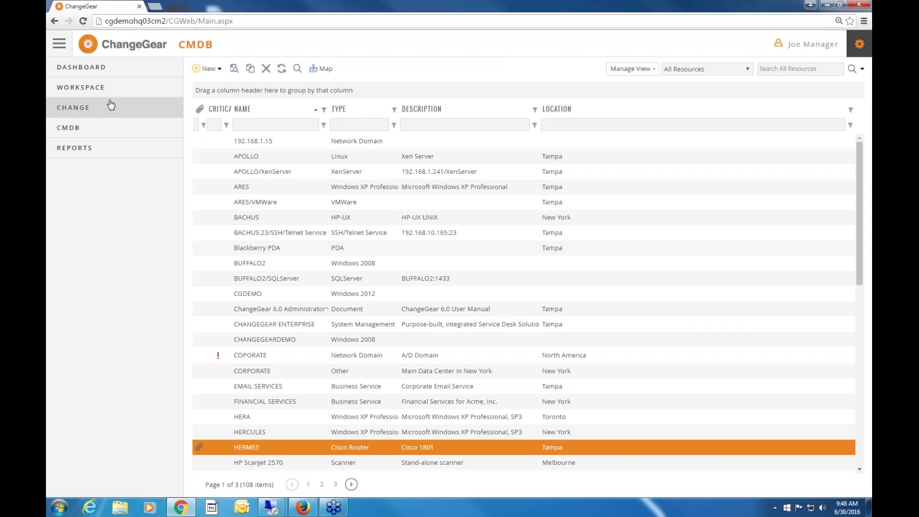
pyautogui.click(59, 45)
pyautogui.click(59, 45)
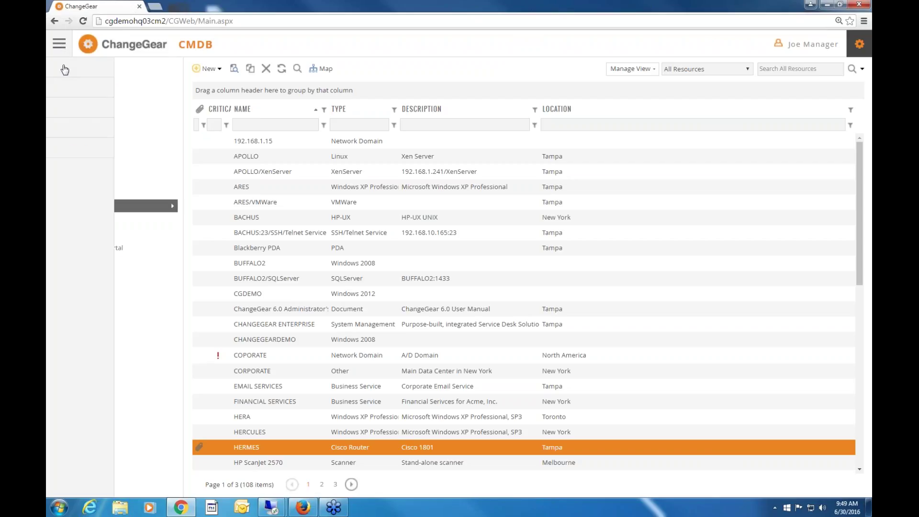
pyautogui.click(71, 63)
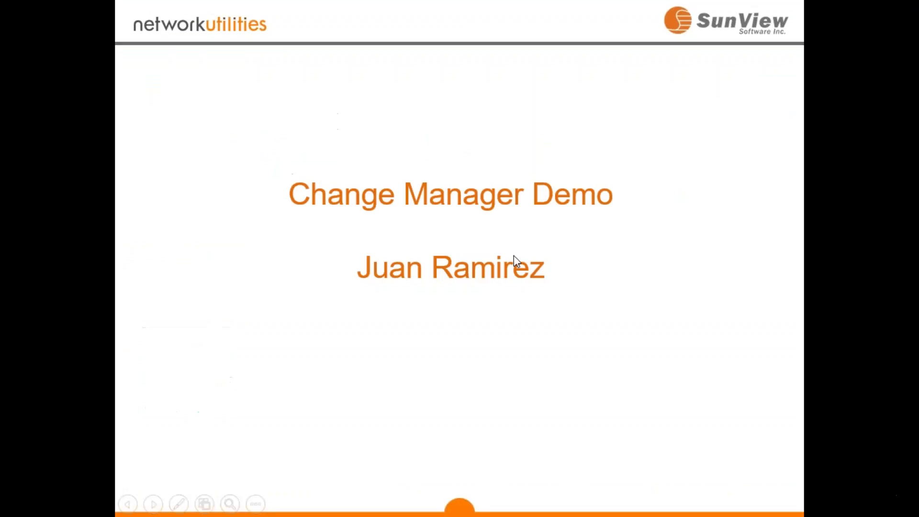
# Advance the slideshow two slides toward the closing QUESTIONS? slide.
pyautogui.click(508, 259)
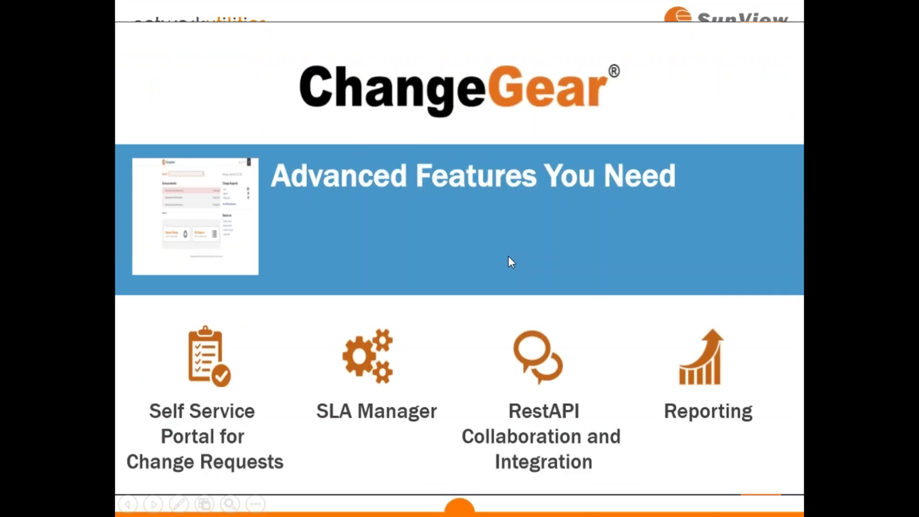
pyautogui.click(508, 259)
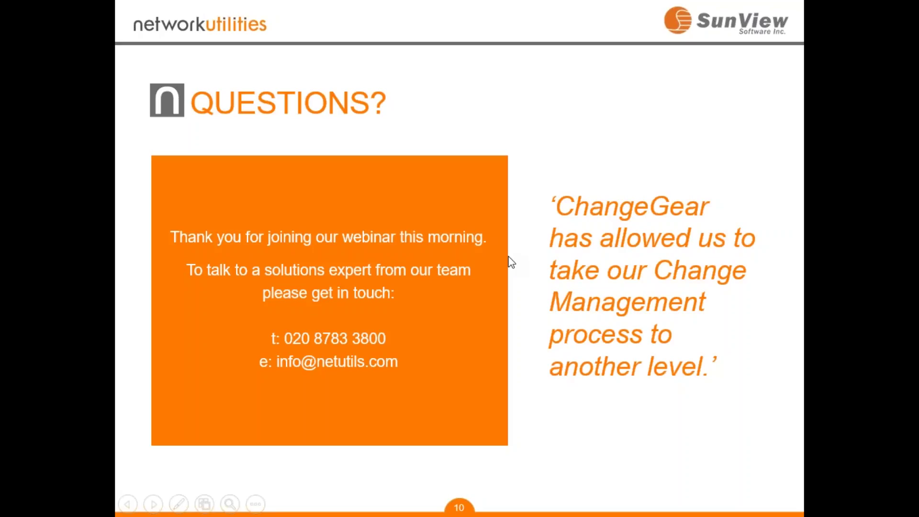